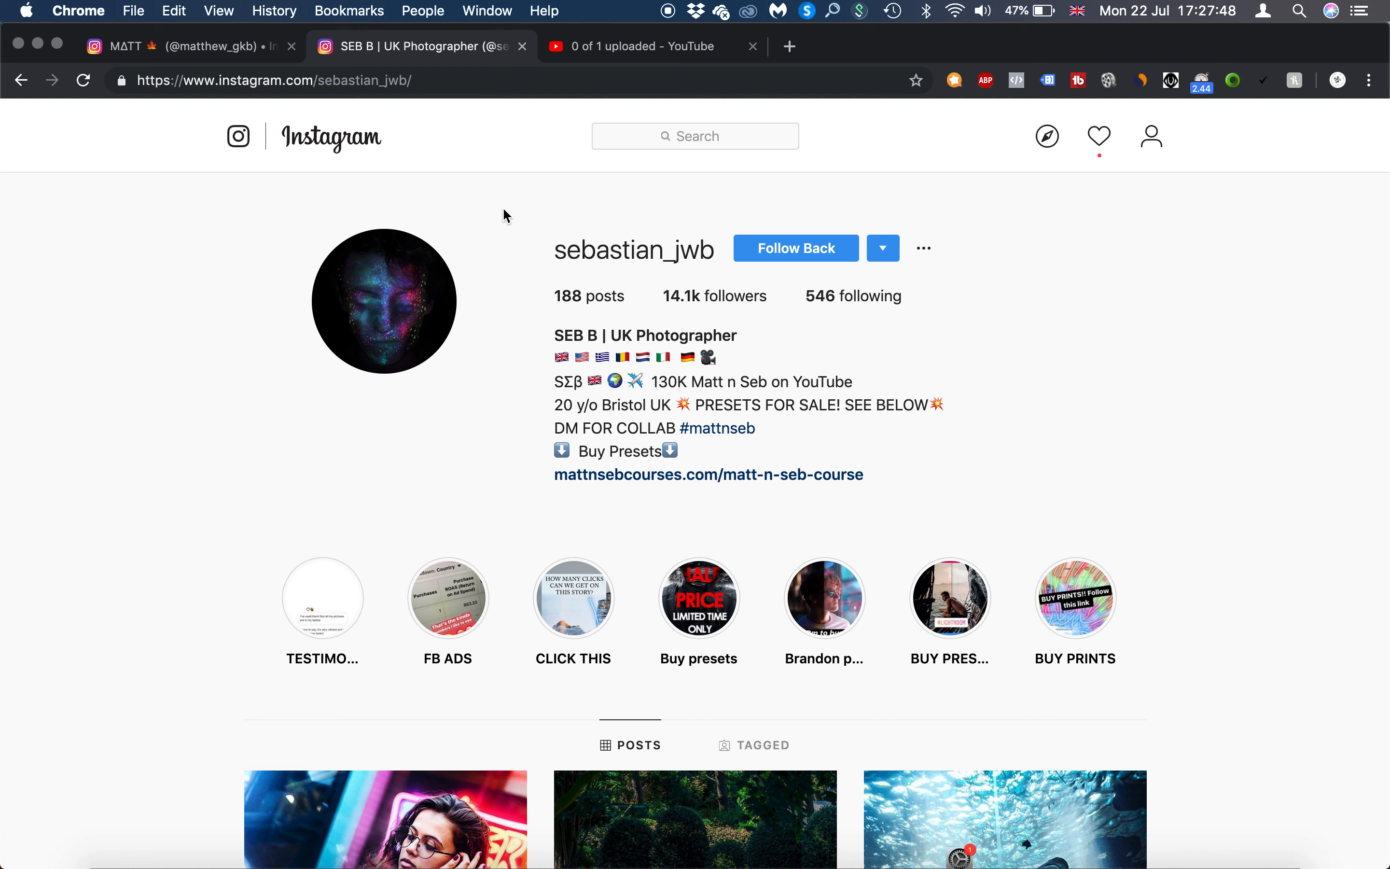
- View the other open Instagram profile and its bio link, closing the linked page again
left_click(193, 51)
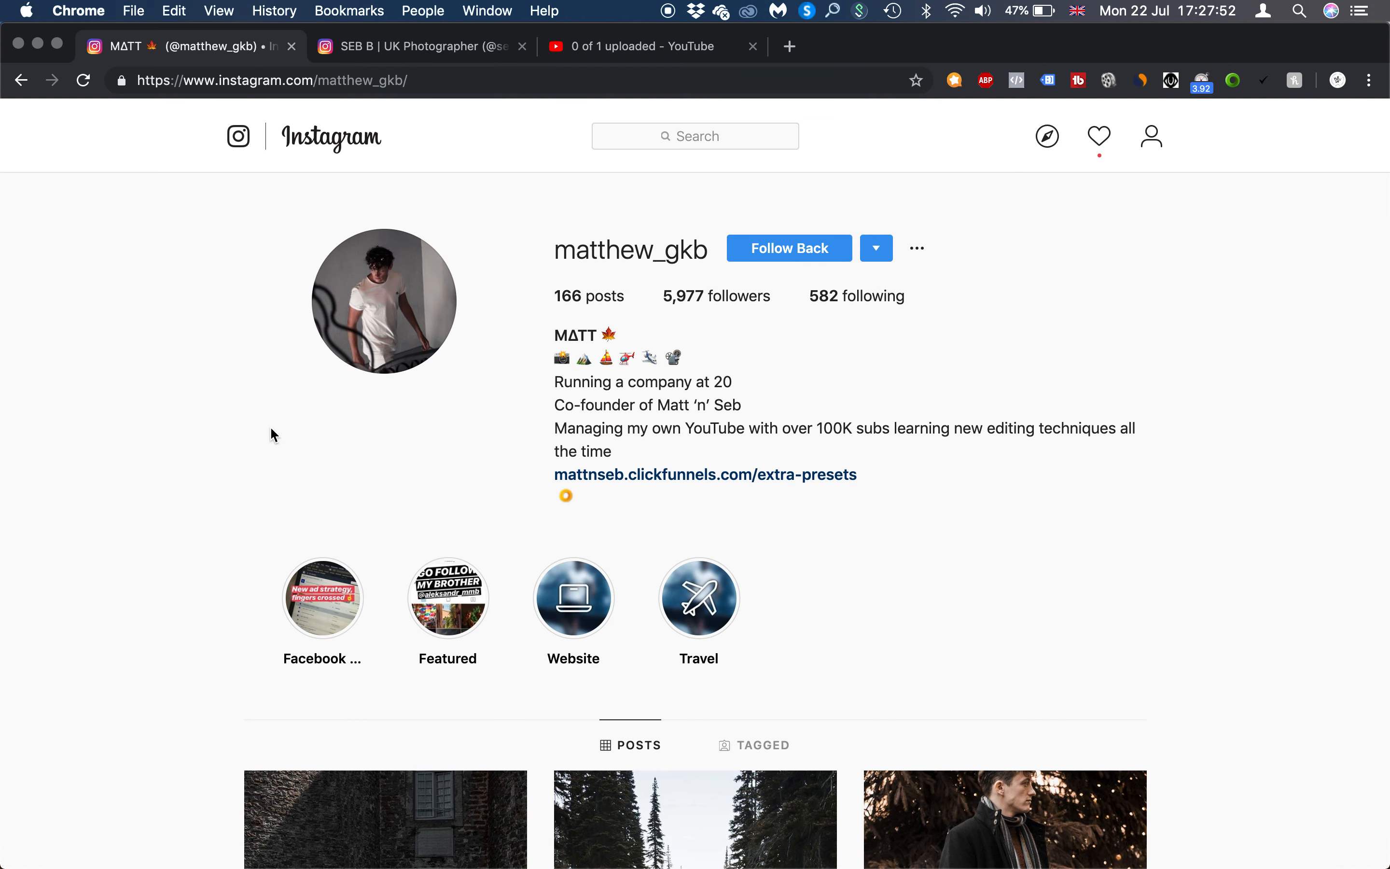
left_click(1017, 484)
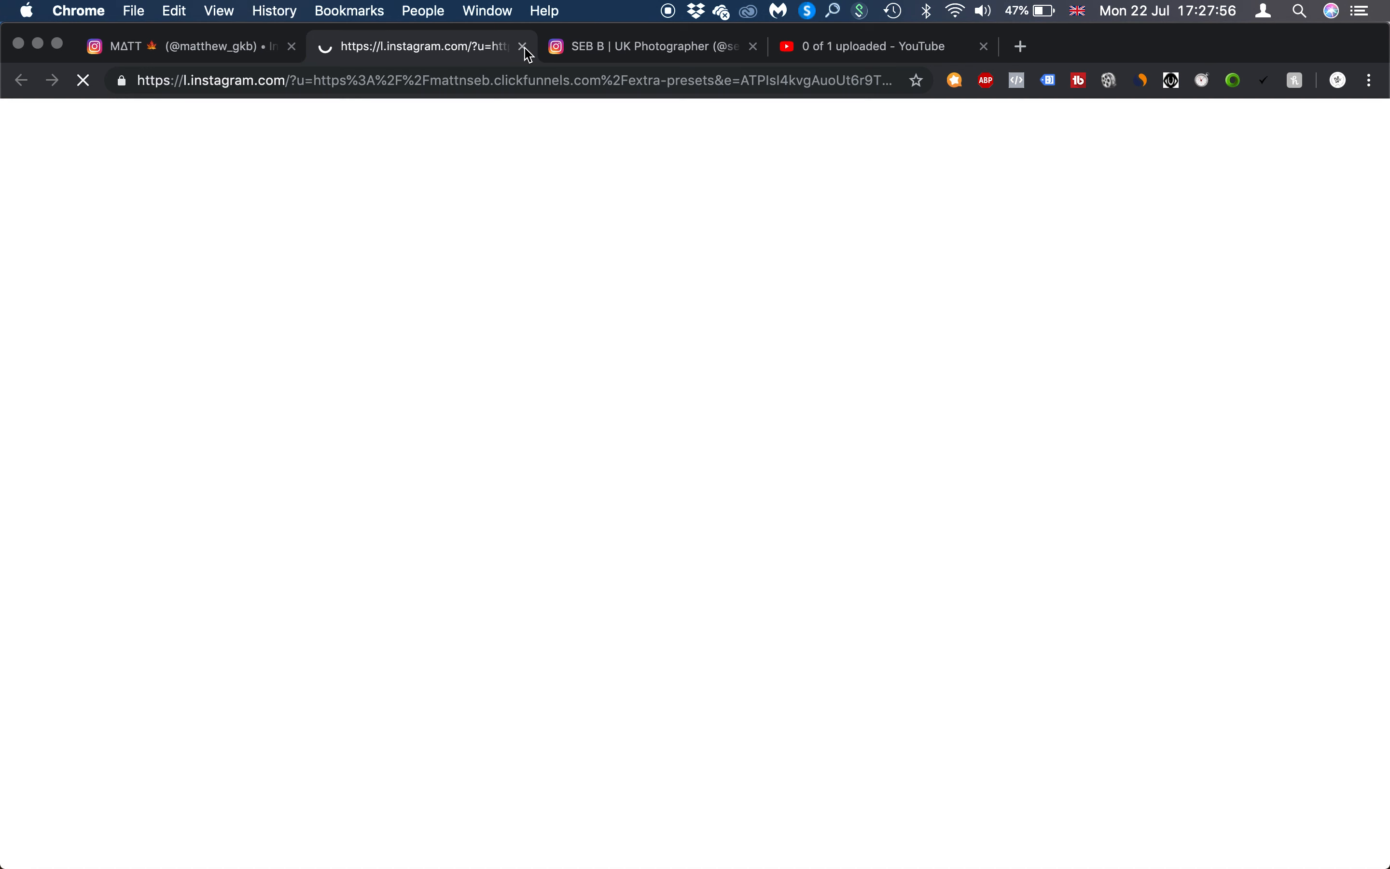
left_click(524, 47)
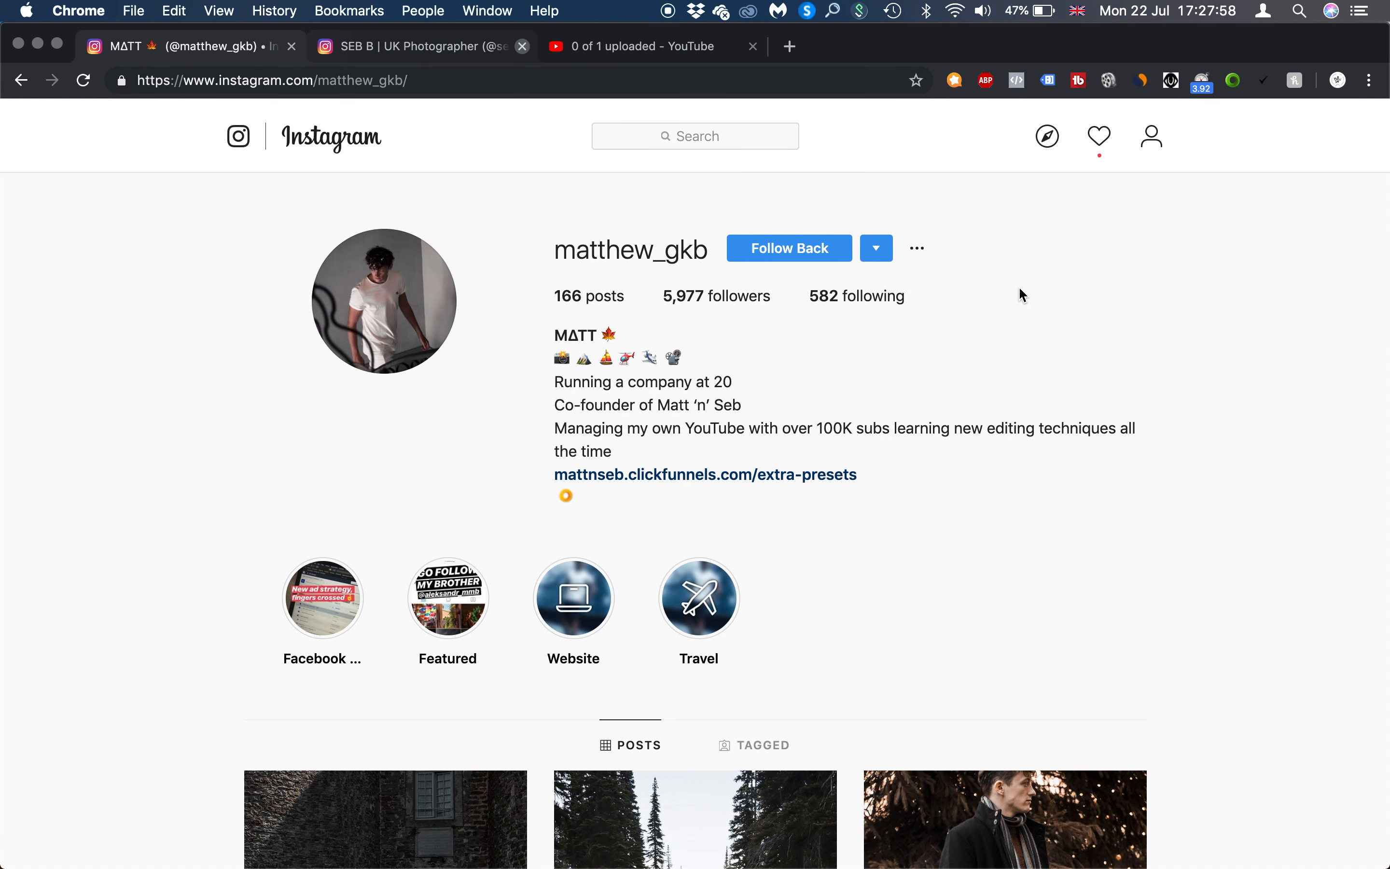
- Switch to Lightroom and dismiss the performance and disk-space notifications
key("ctrl+Right")
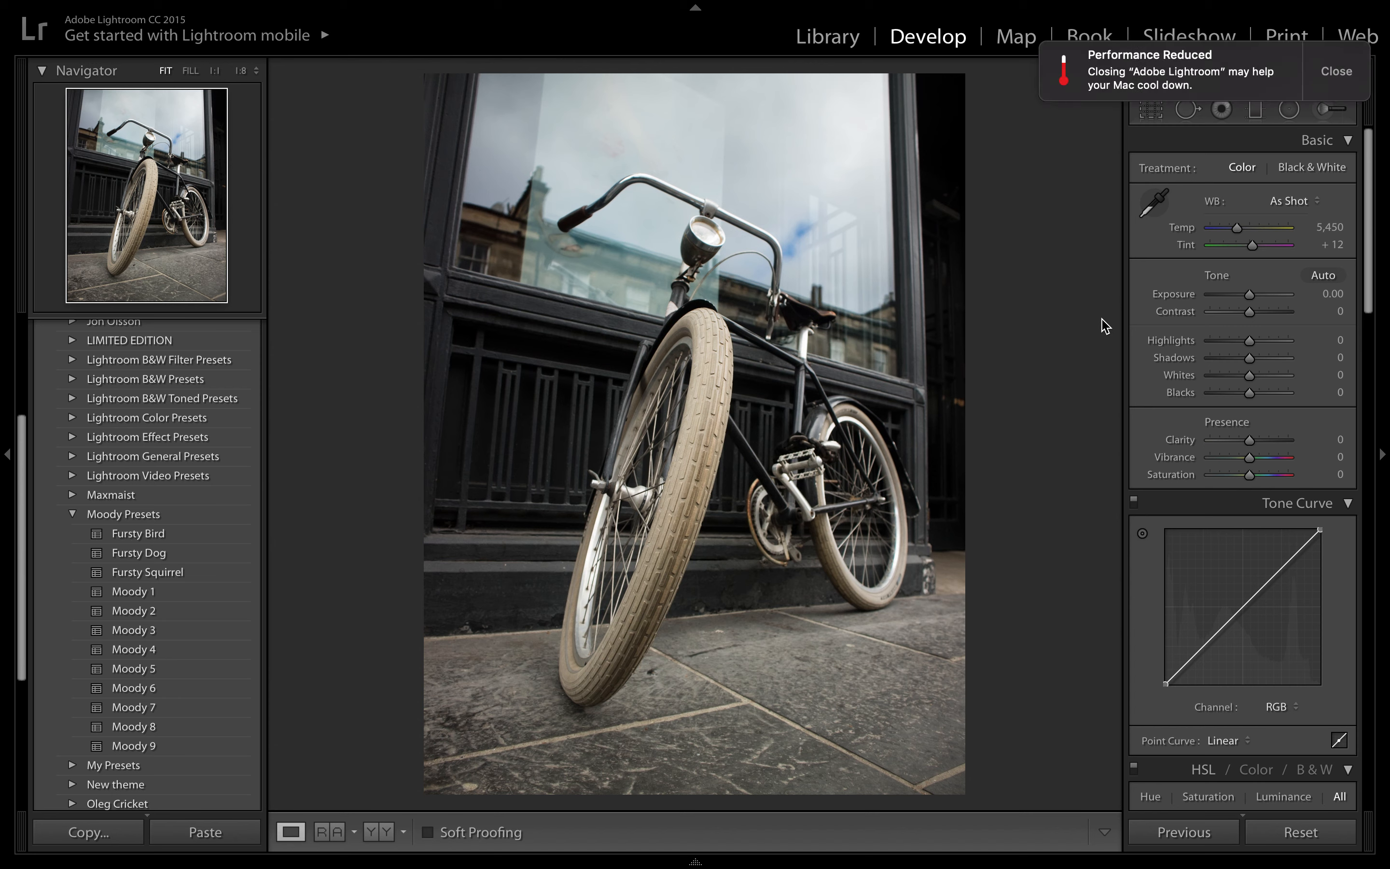
left_click(1337, 72)
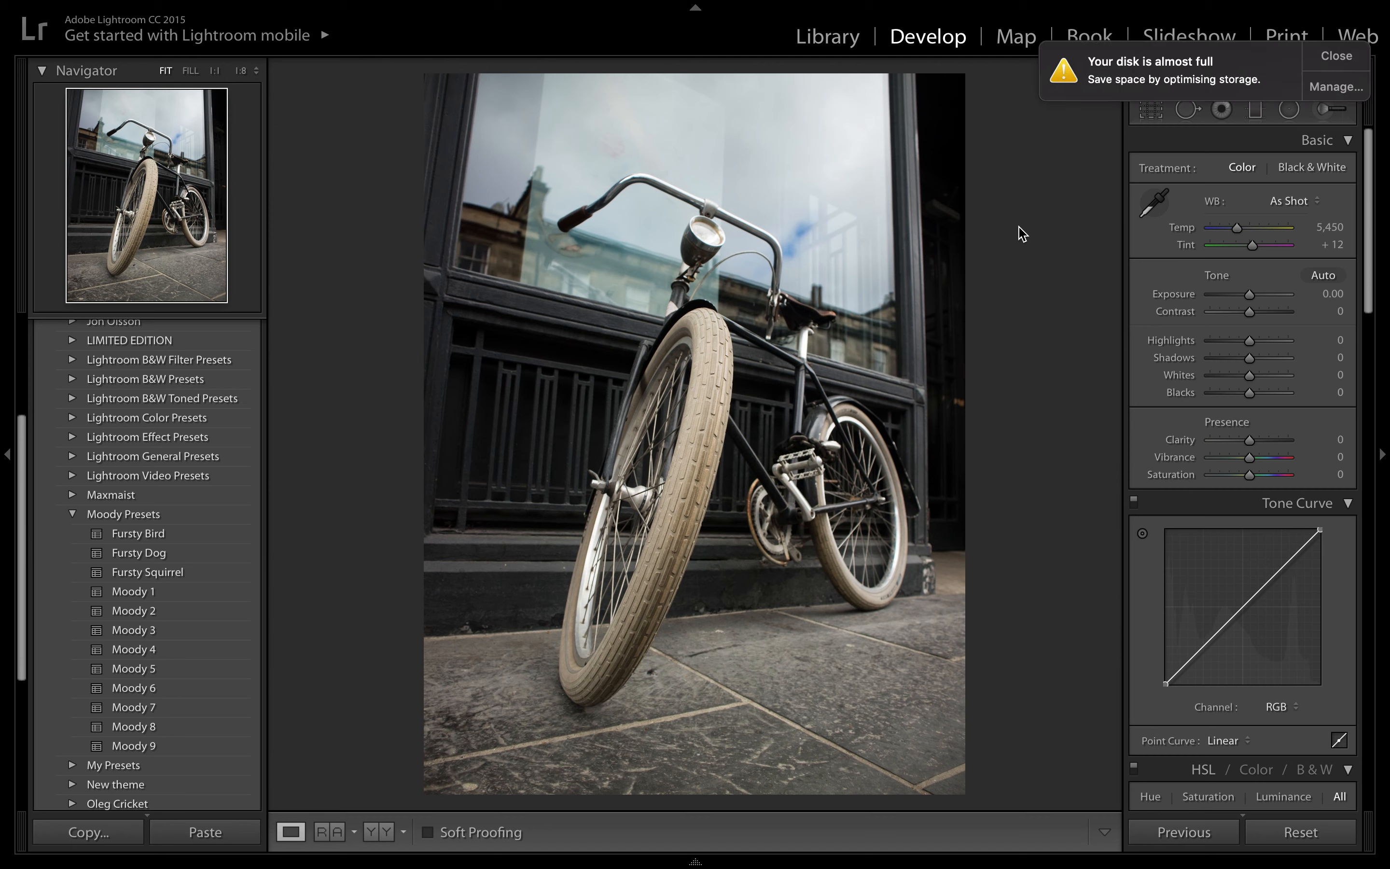
left_click(1336, 56)
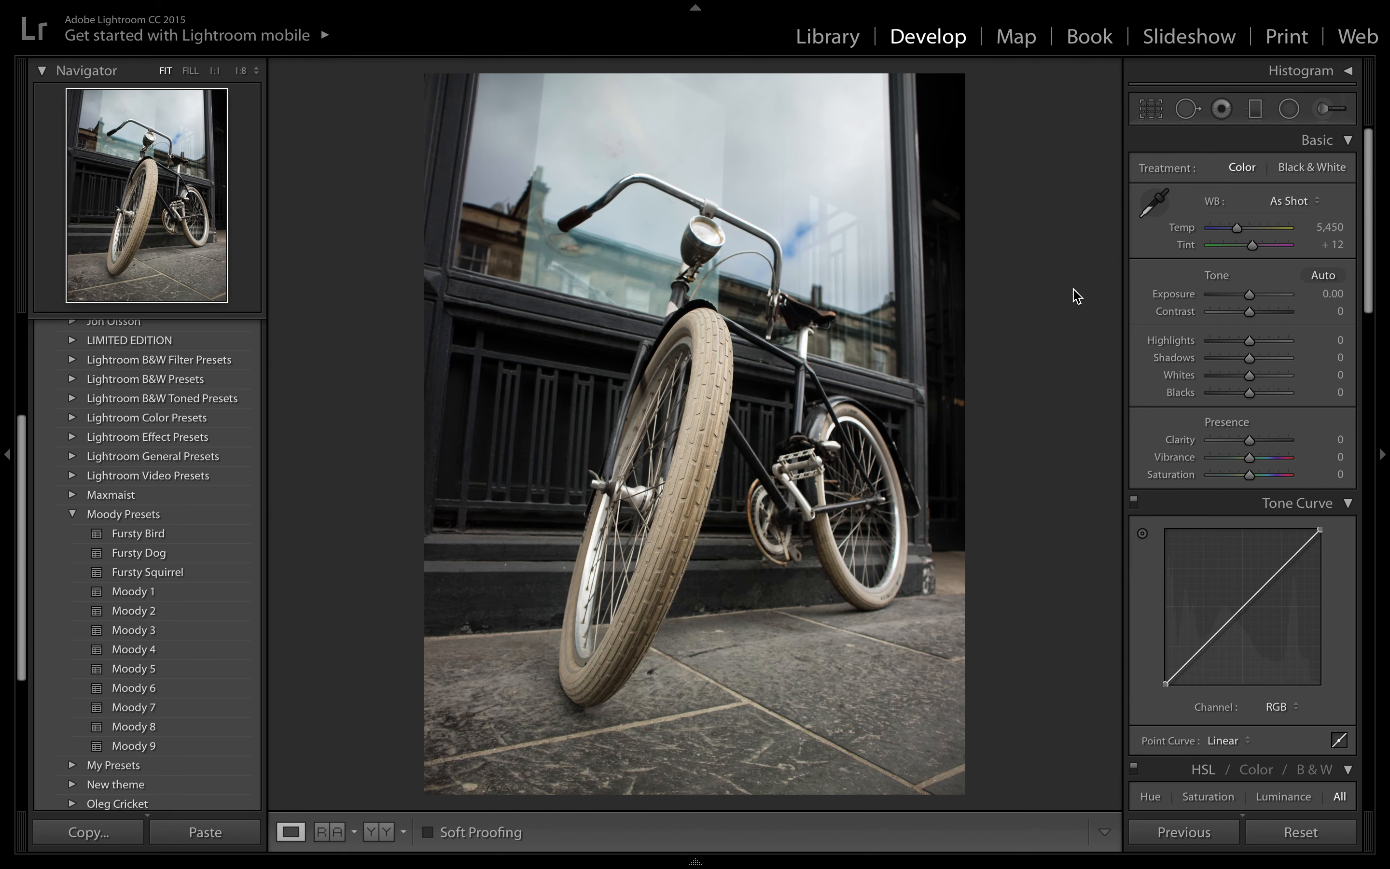
- Crop the bicycle photo to the 4 x 5 / 8 x 10 aspect ratio
left_click(1152, 111)
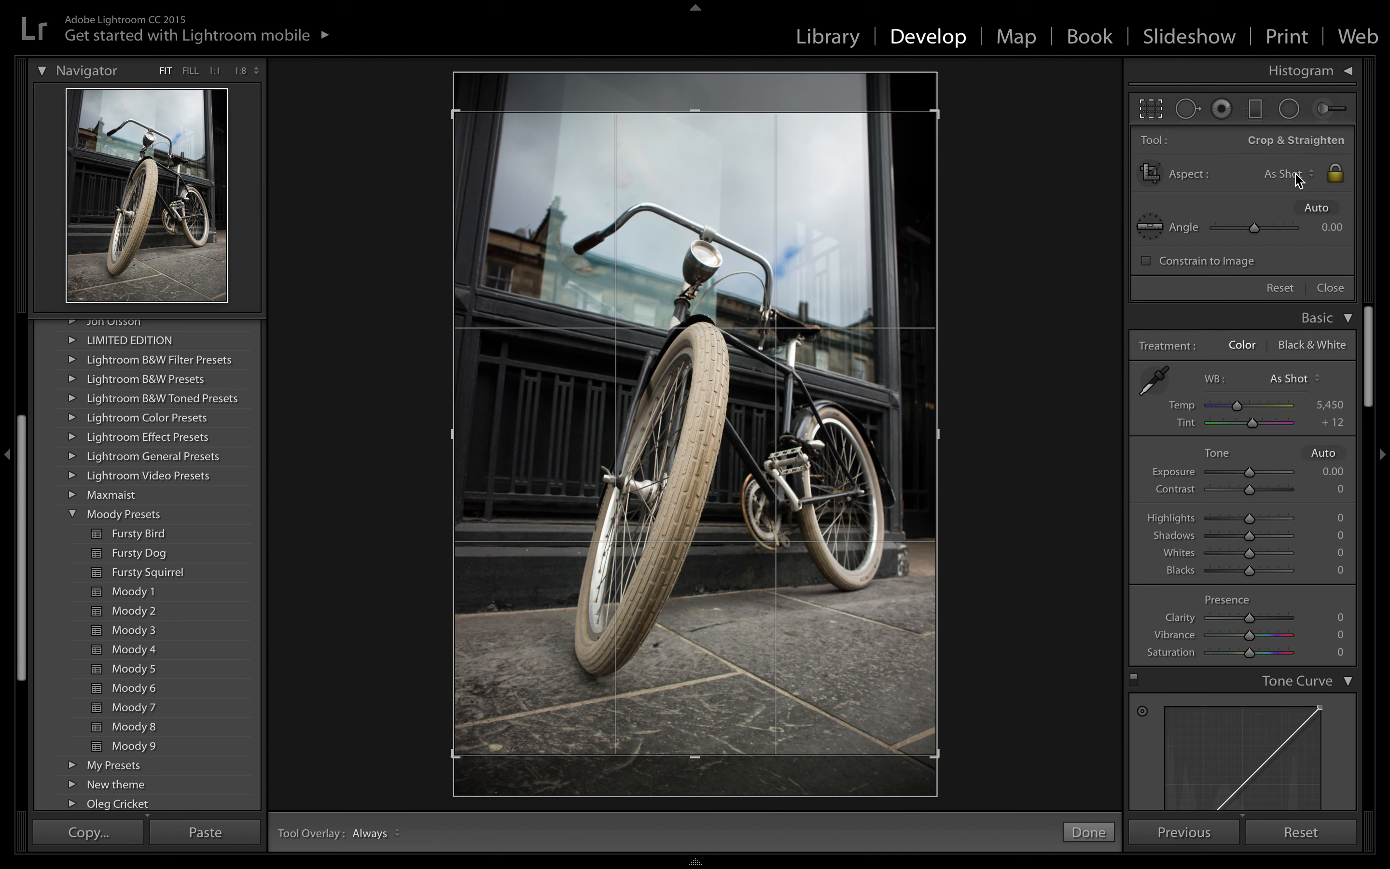
left_click(1296, 175)
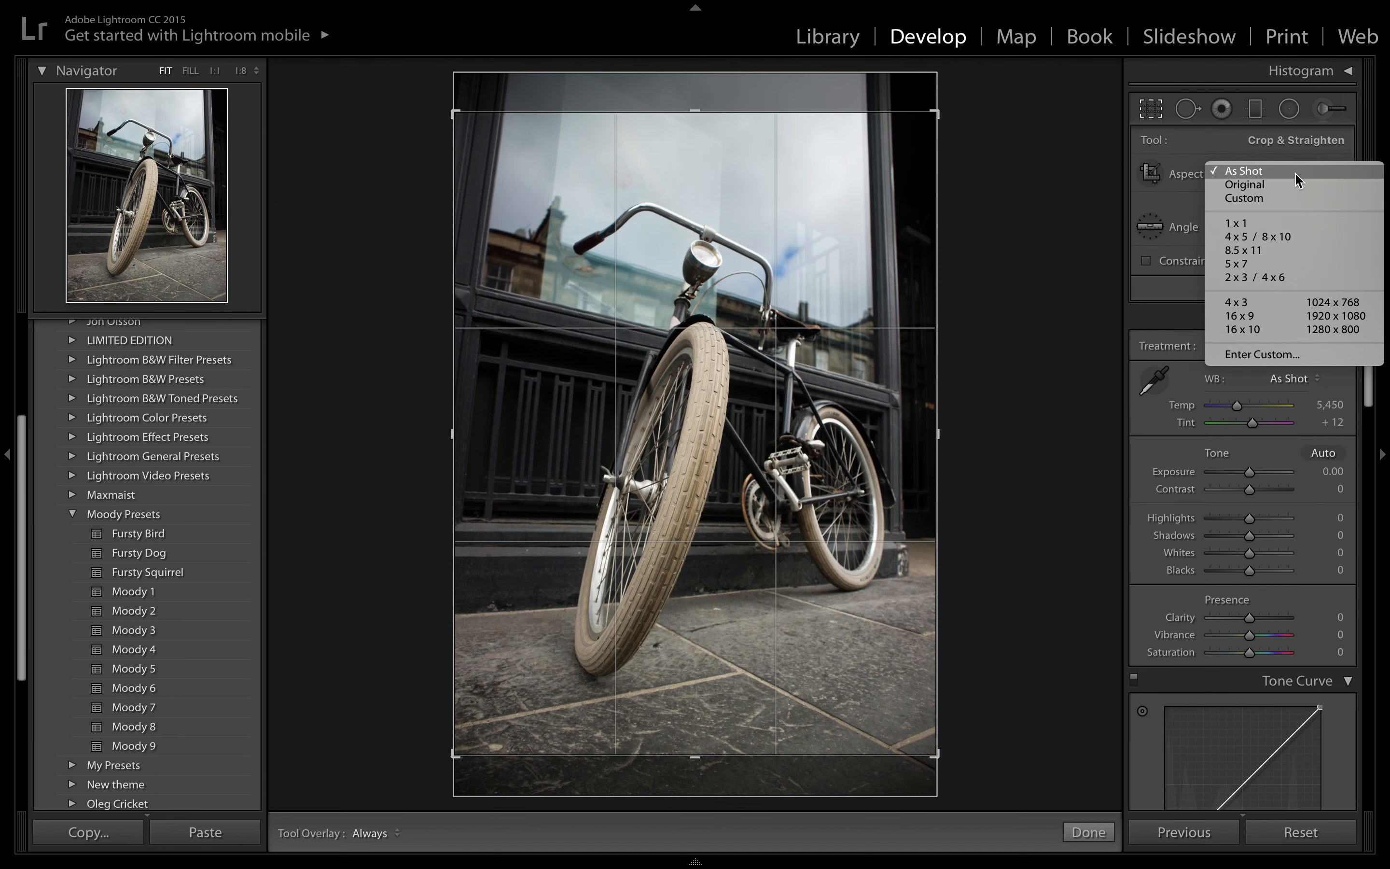
left_click(1287, 237)
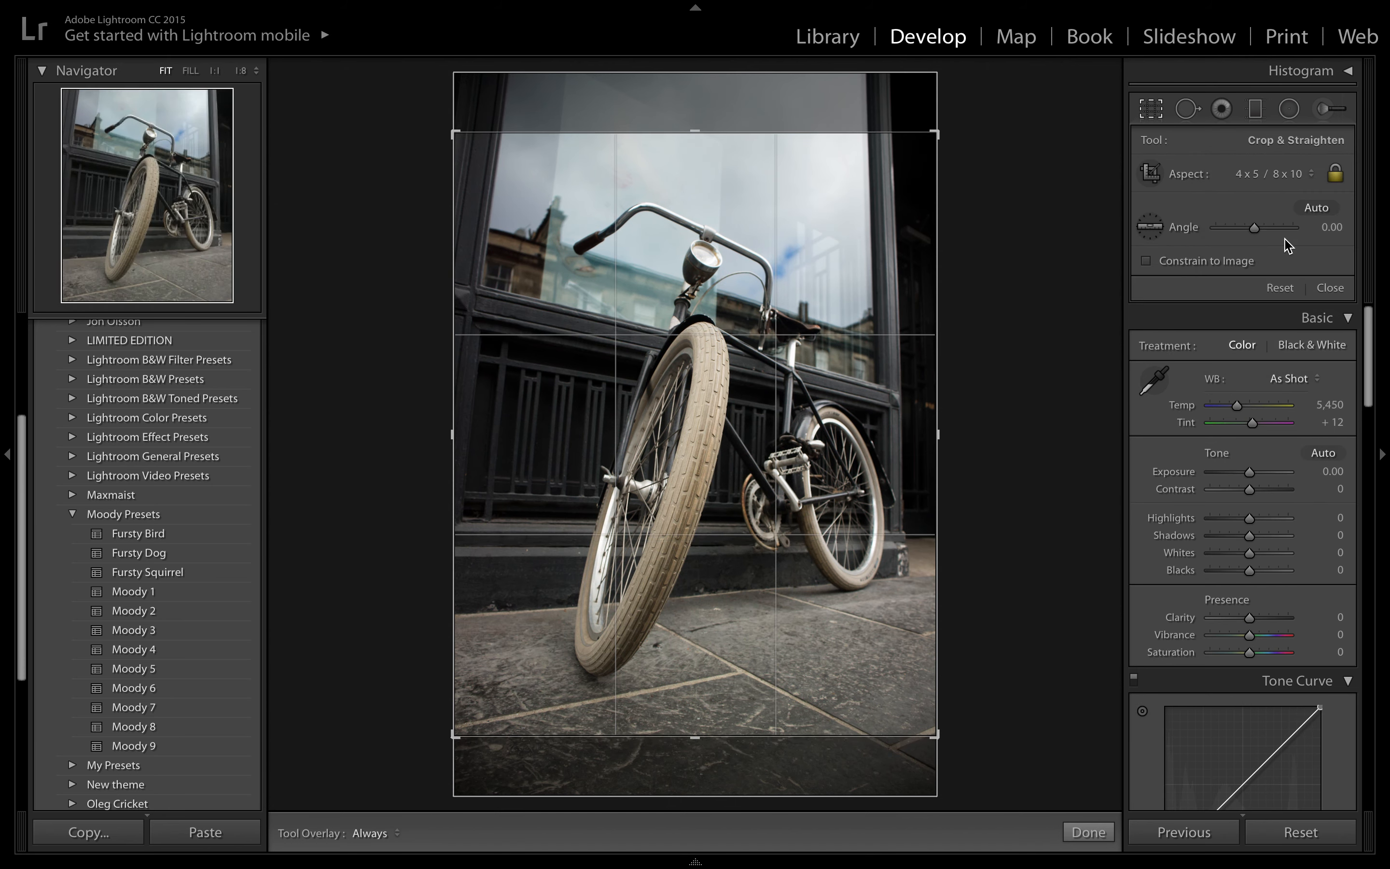
left_click(1088, 834)
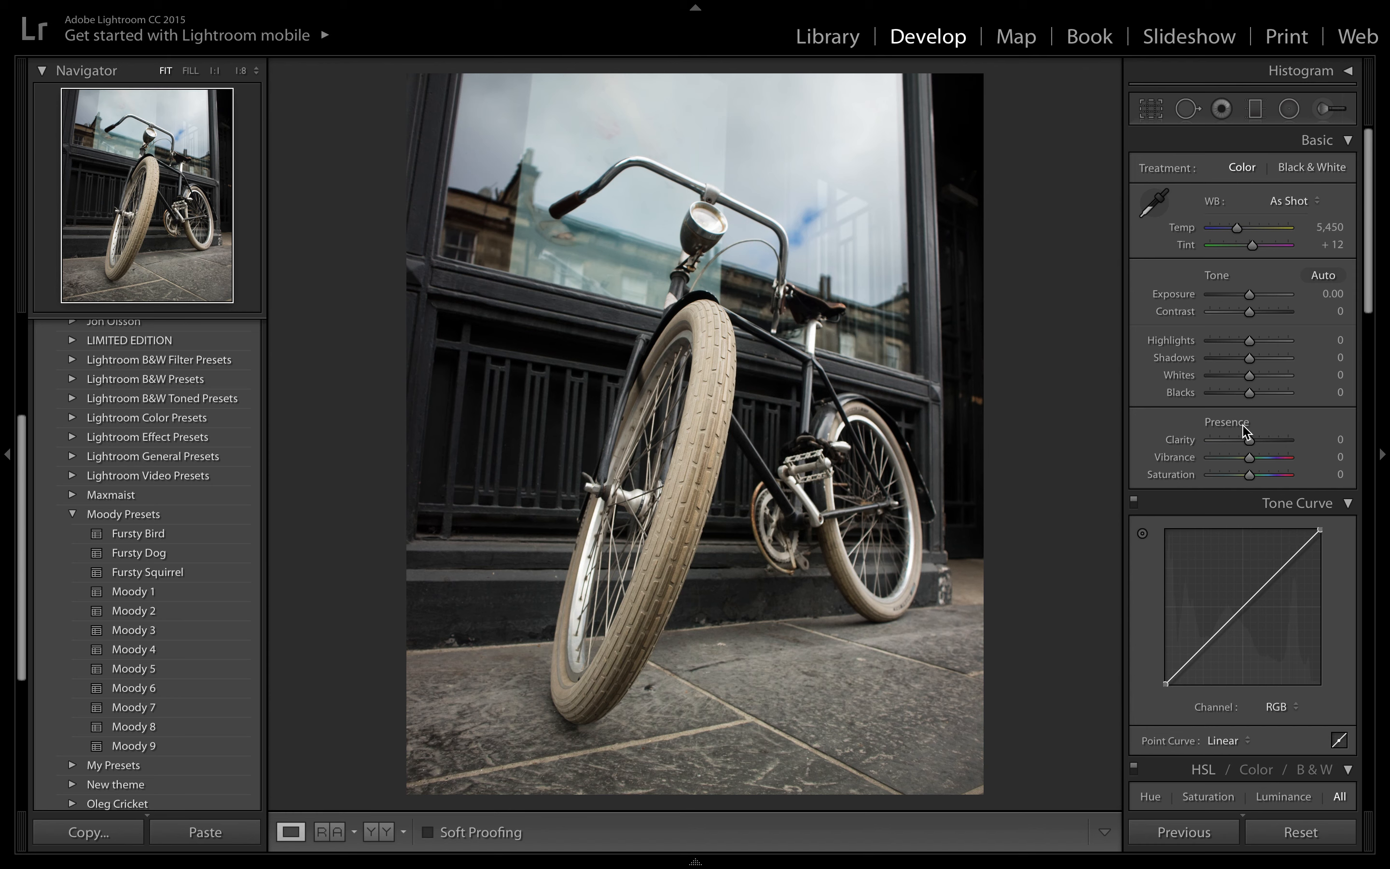
- Collapse the Moody Presets group and expand the Film Look Preset Pack
scroll(1244, 431, "down", 2)
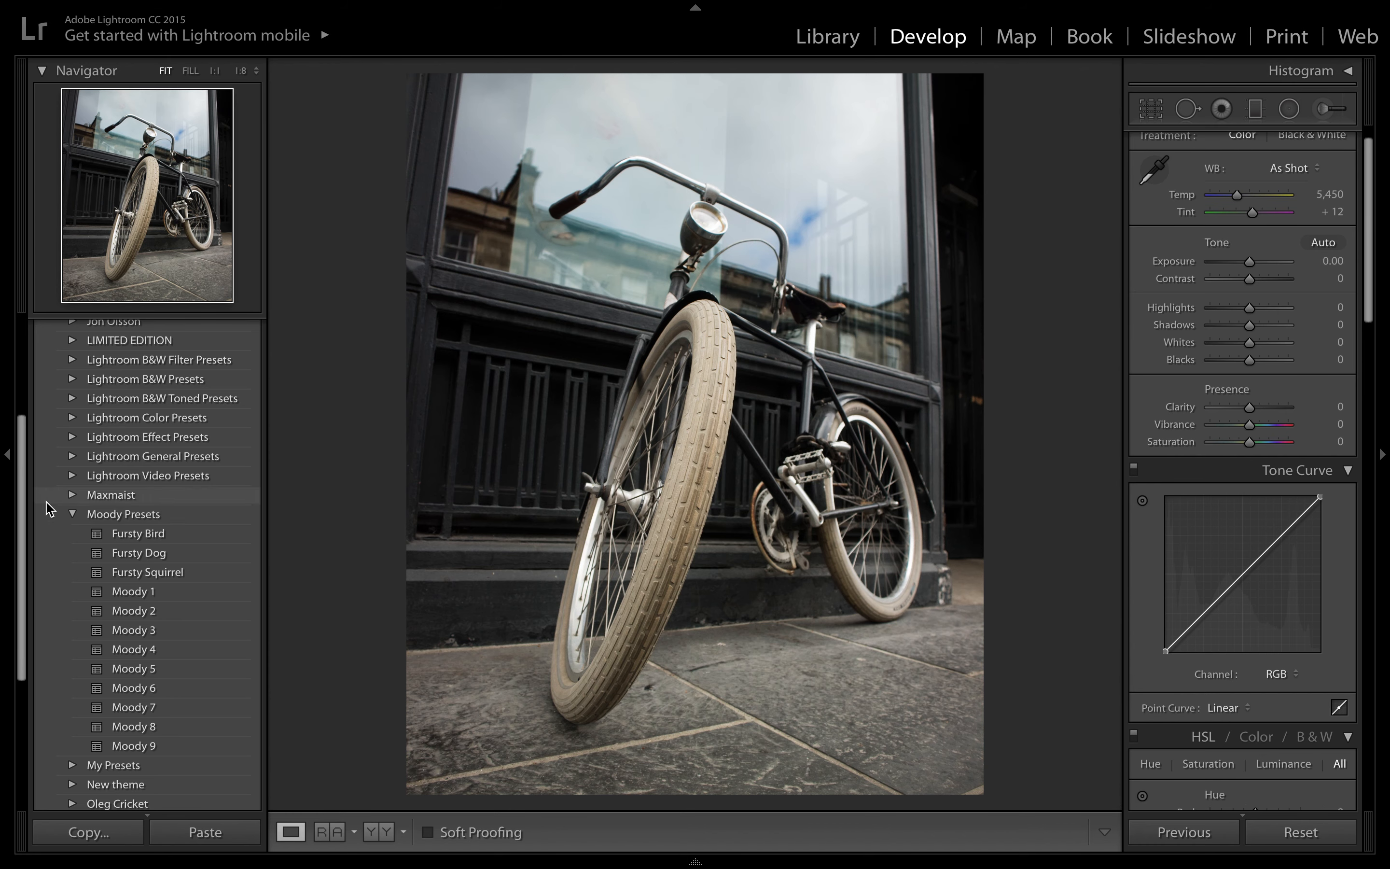
left_click(73, 514)
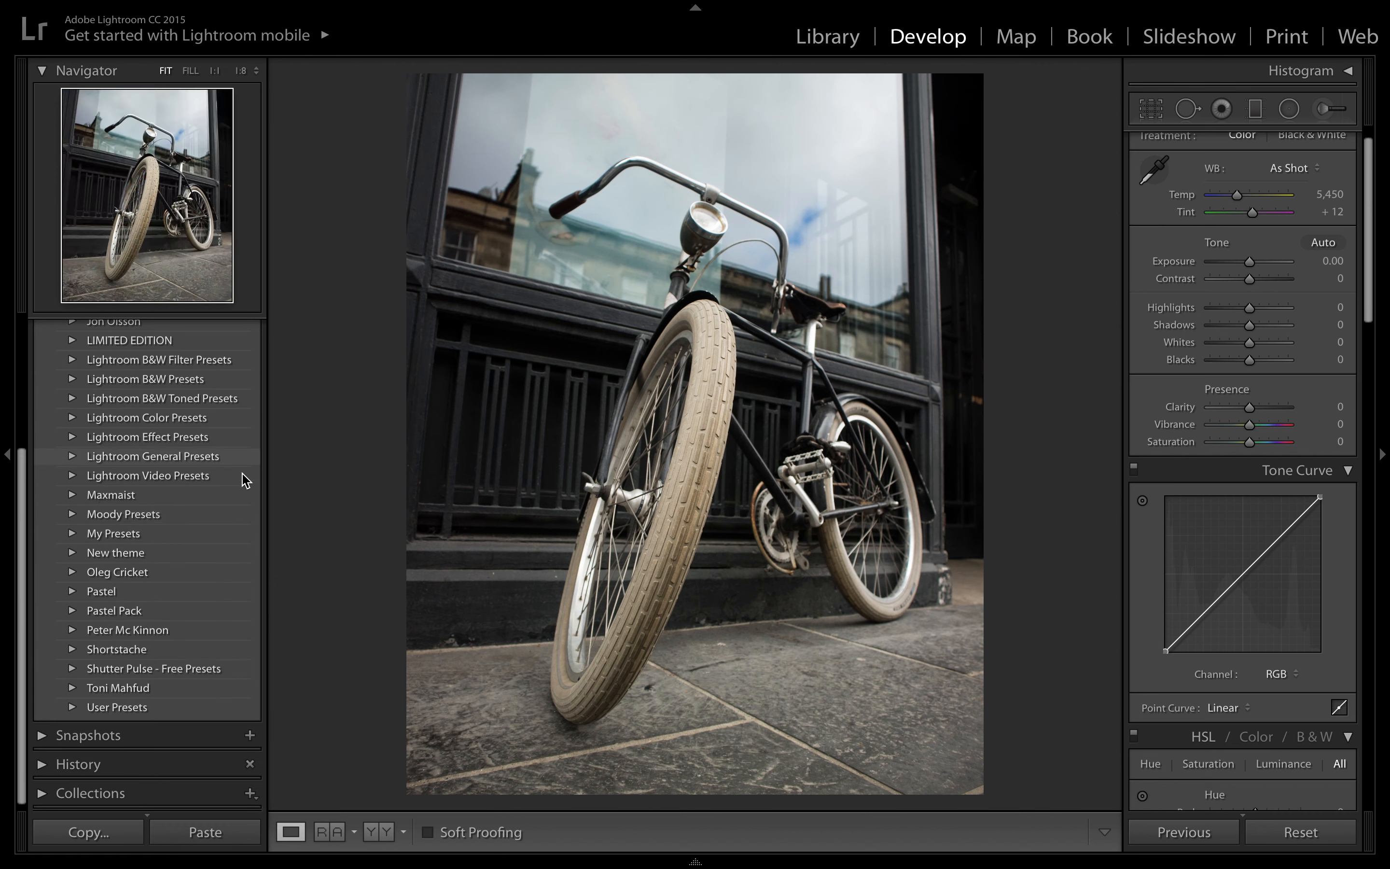
scroll(127, 618, "up", 4)
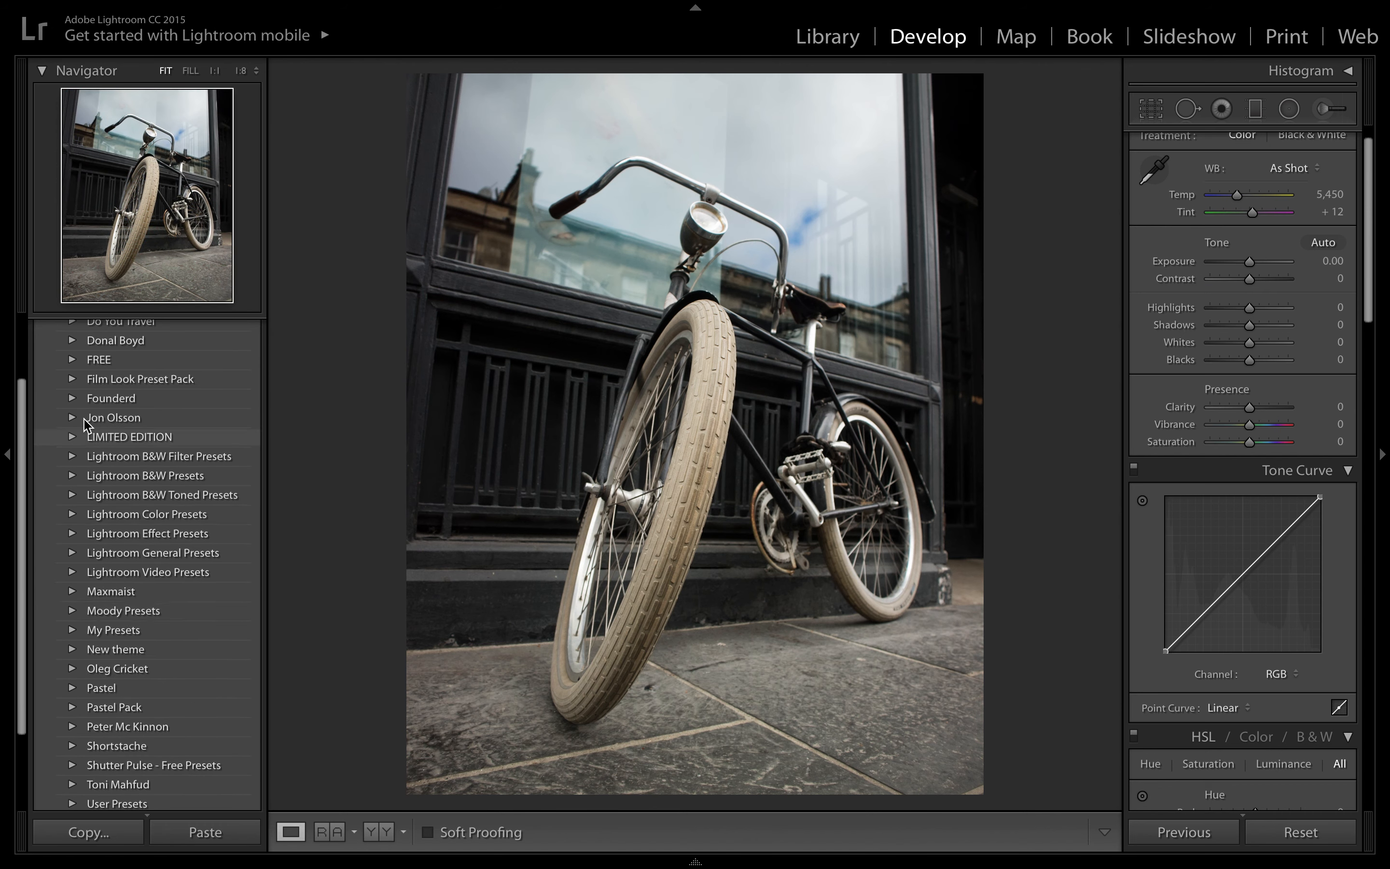
left_click(73, 380)
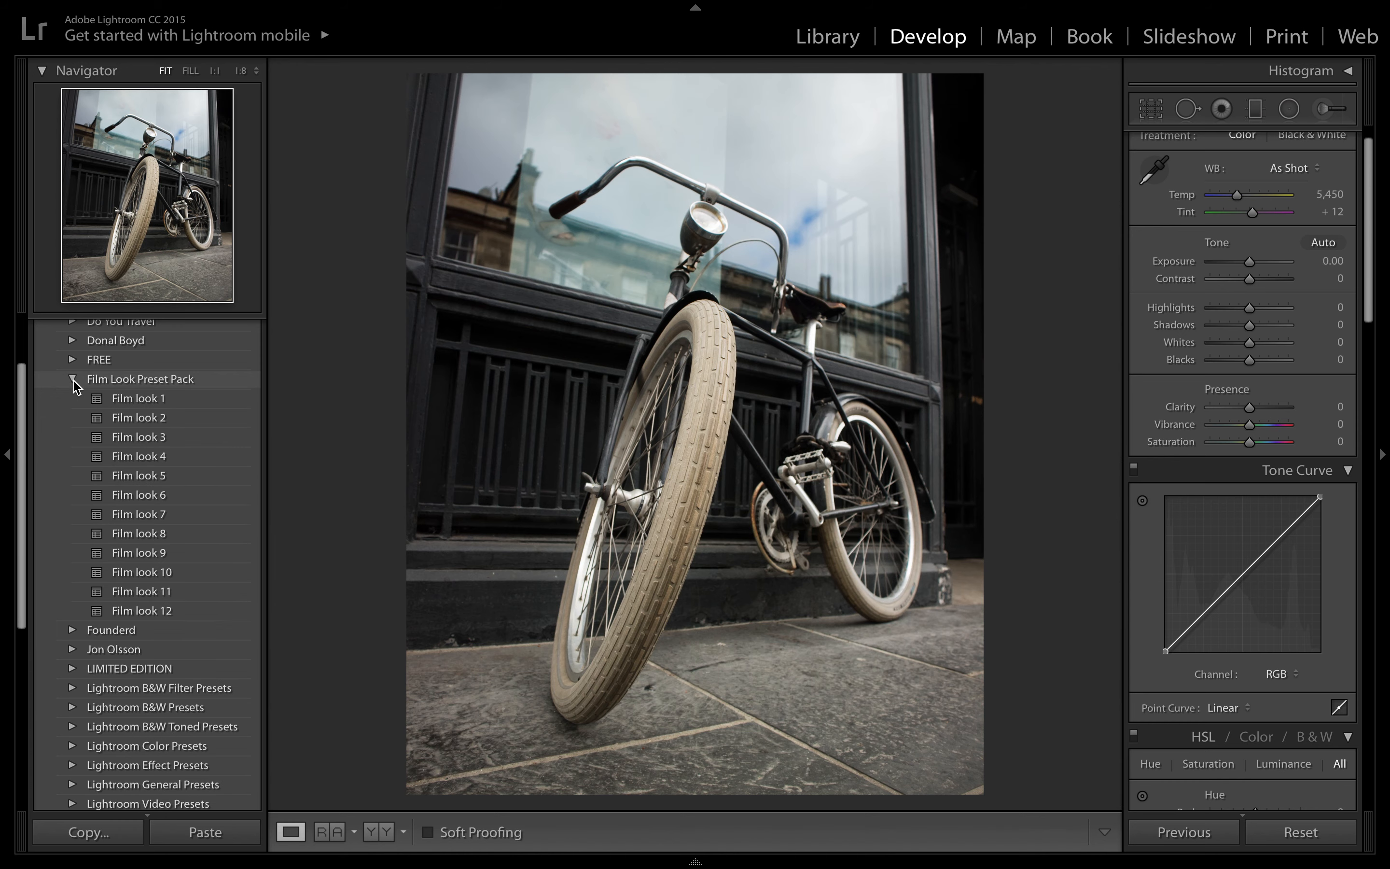
- Try the Film look 1, 3, 4, 5 and 6 presets on the photo, returning to Film look 4
left_click(117, 405)
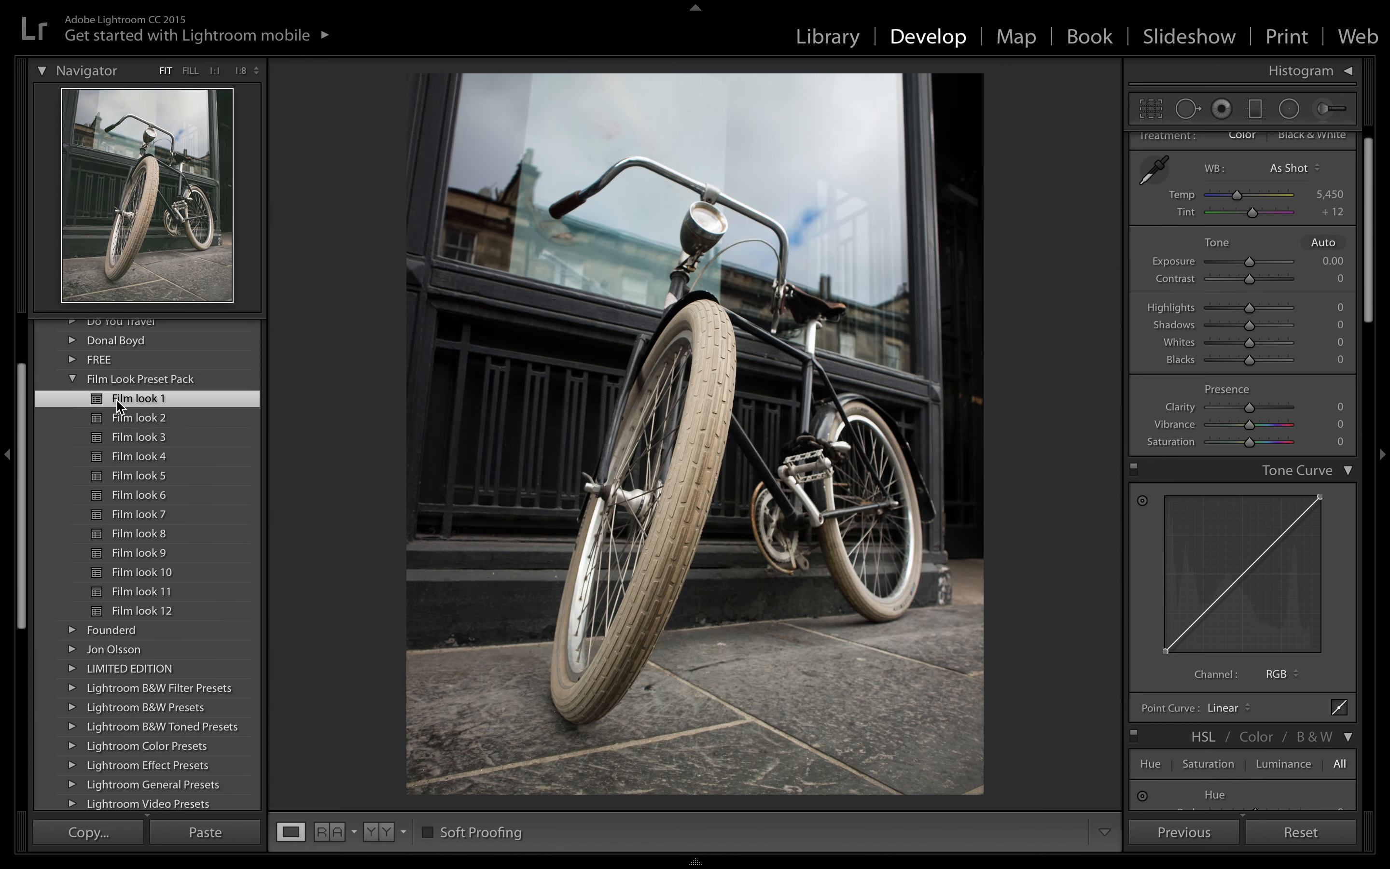
left_click(139, 443)
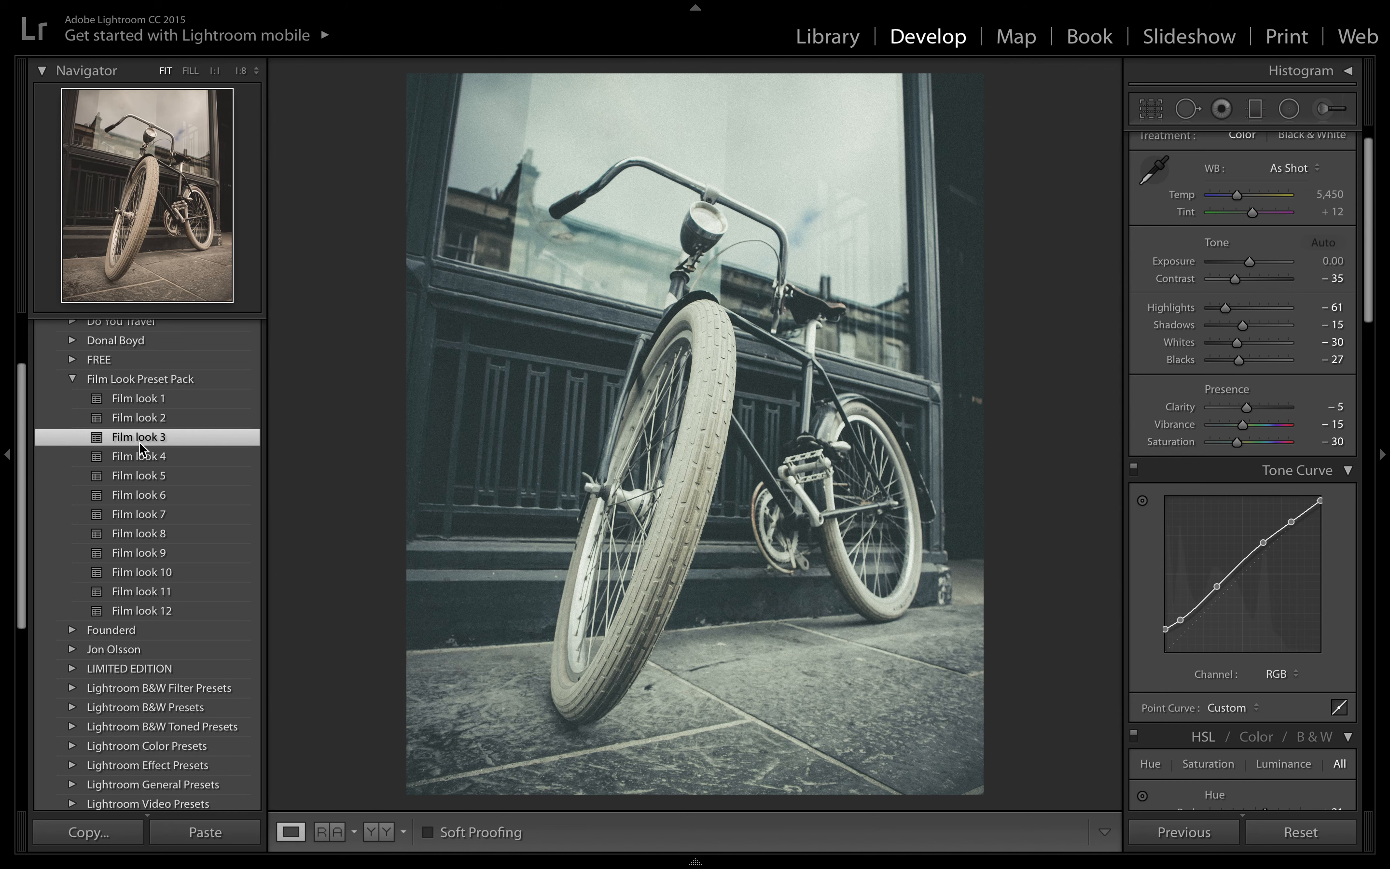
left_click(147, 461)
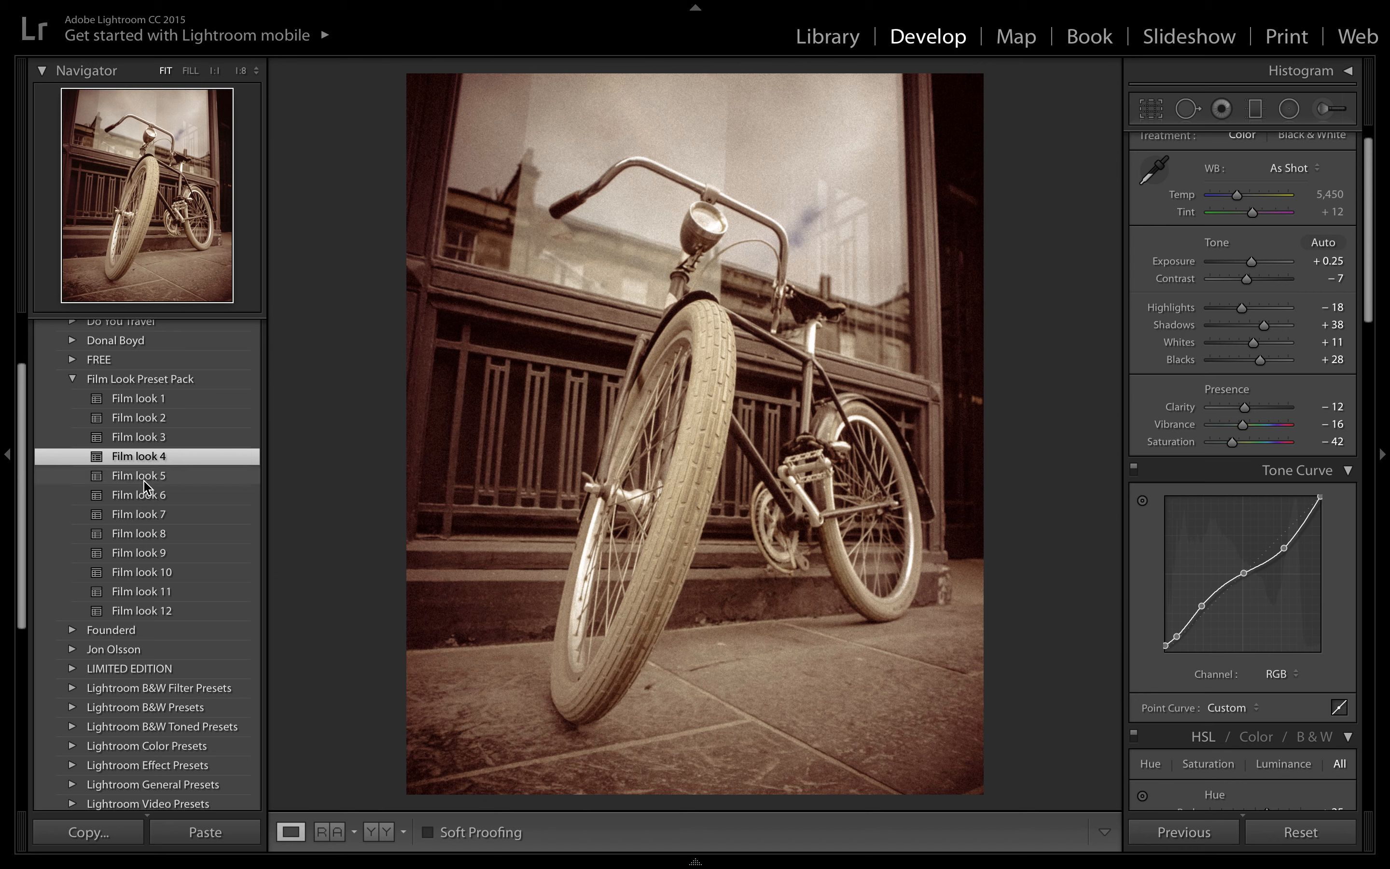
mouse_move(146, 488)
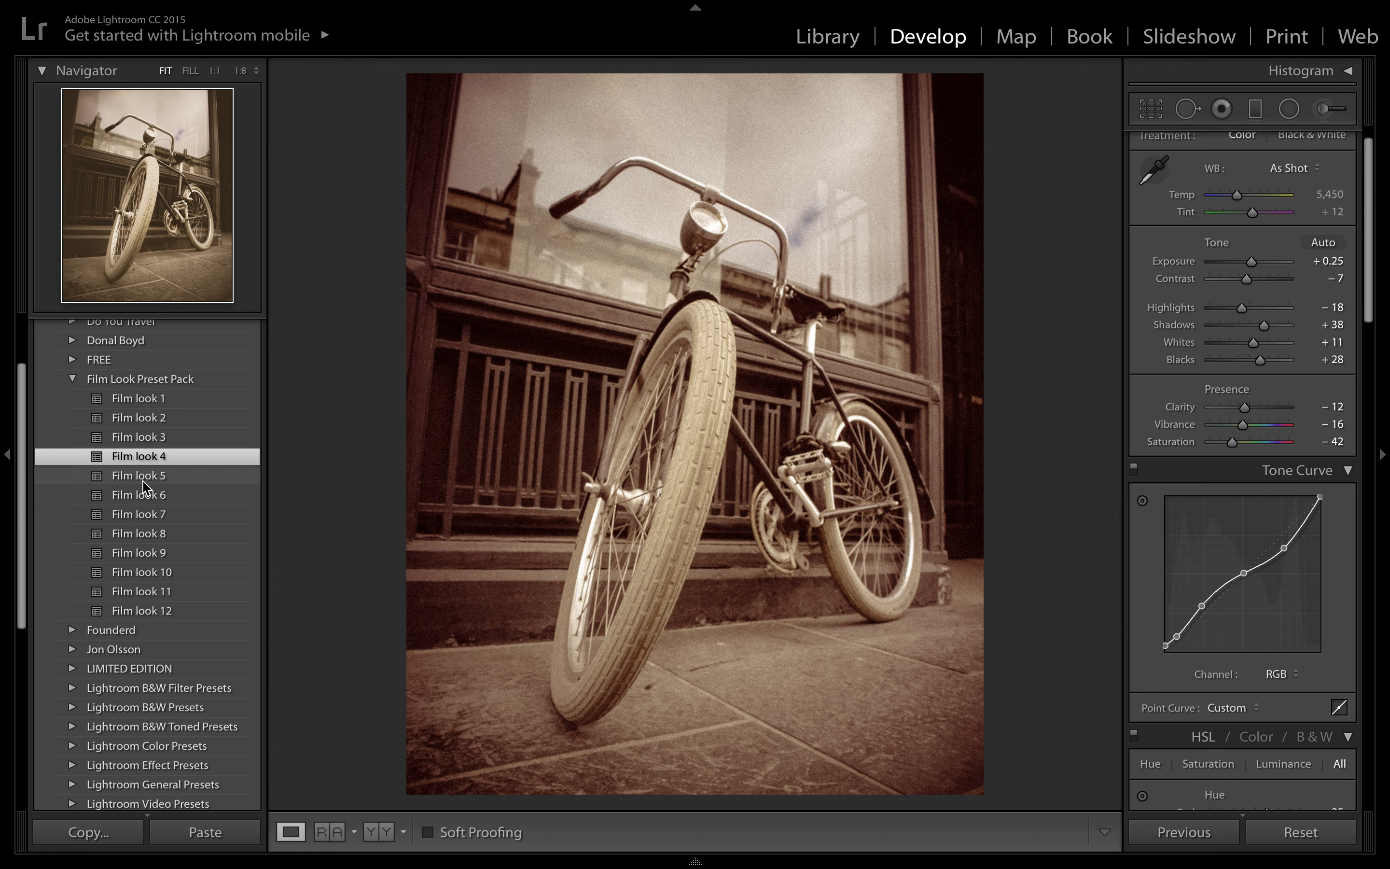
left_click(146, 477)
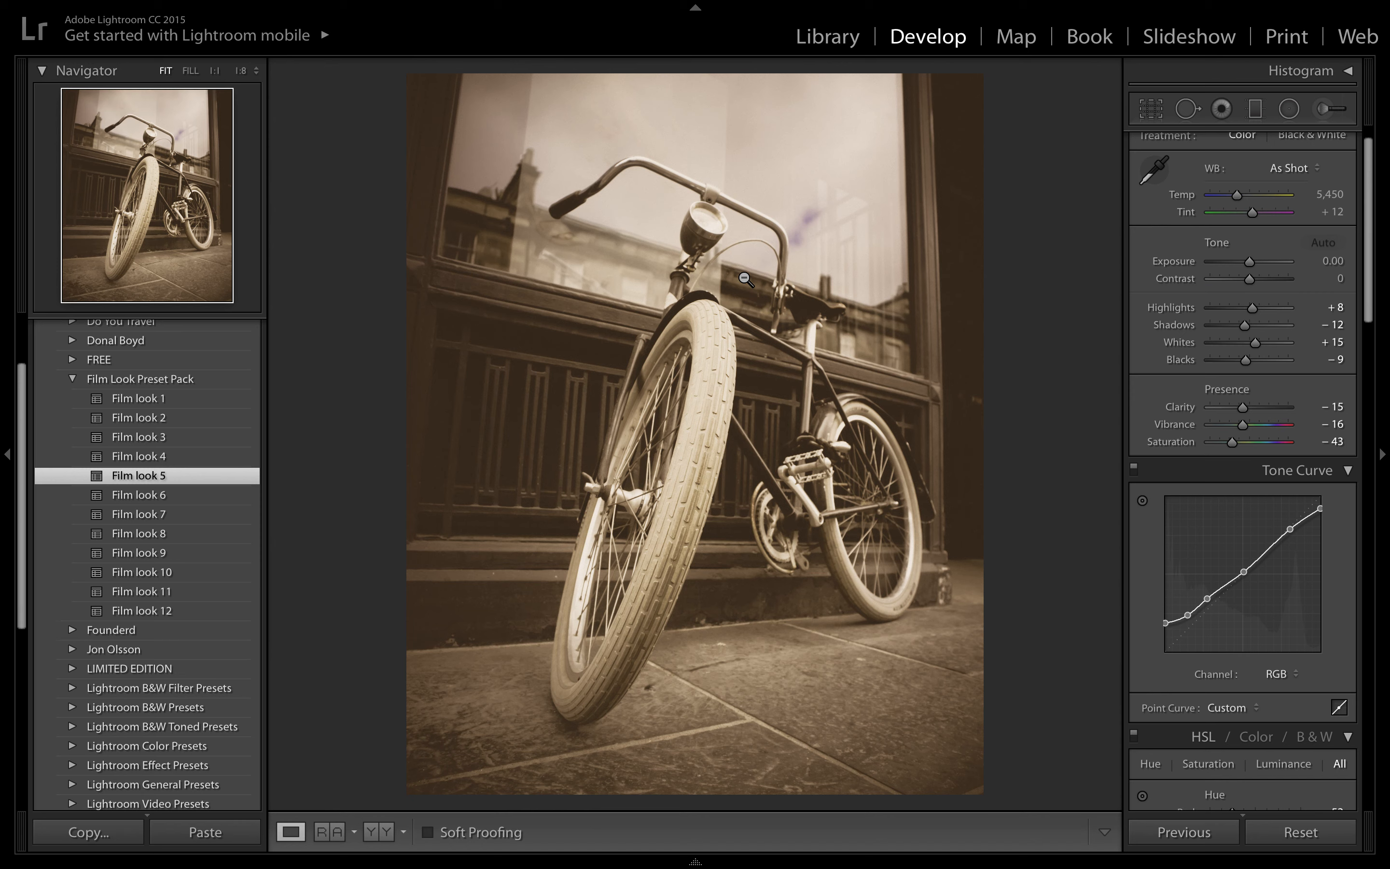
left_click(143, 496)
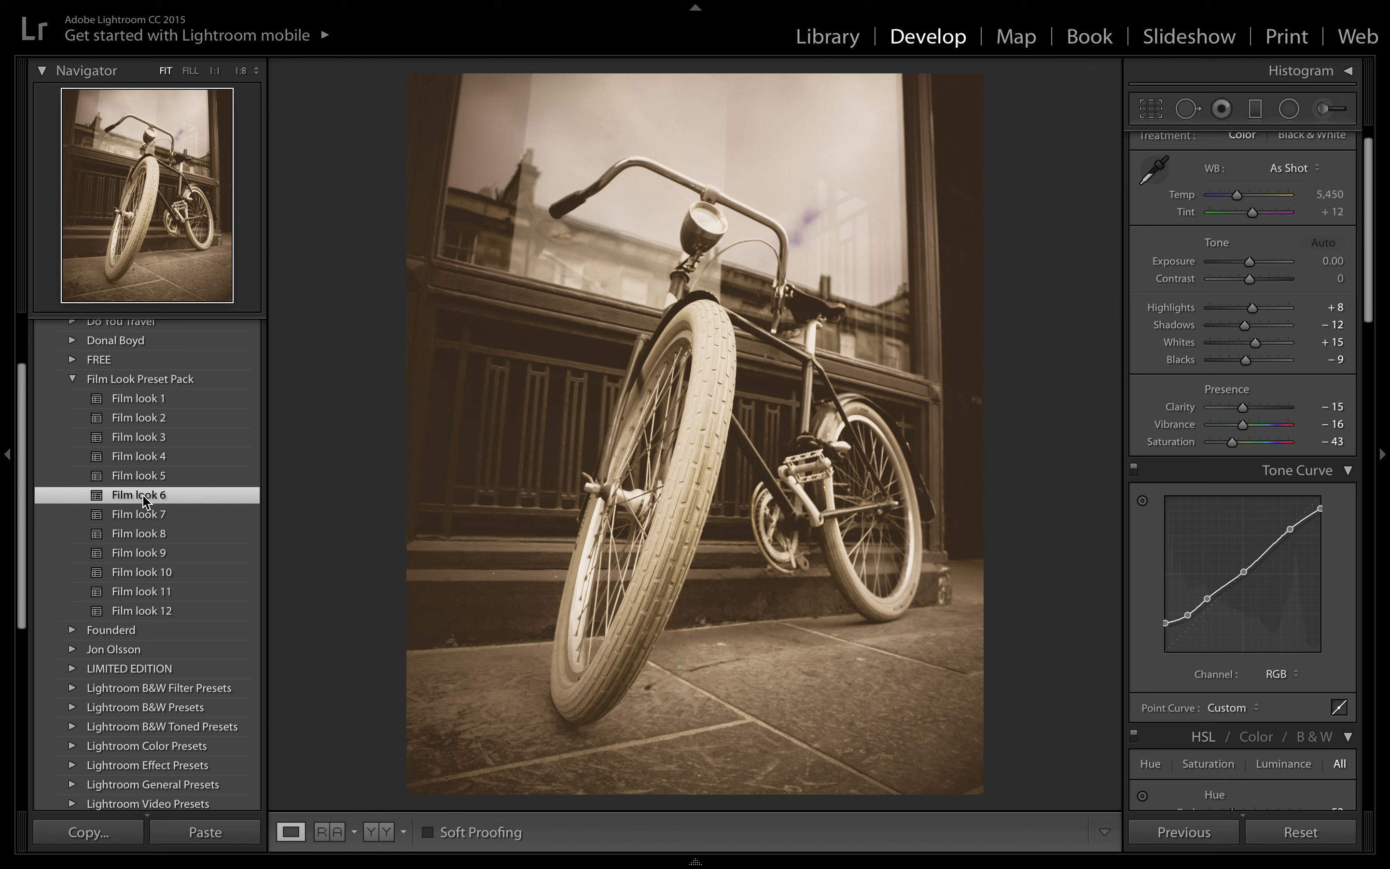
left_click(145, 501)
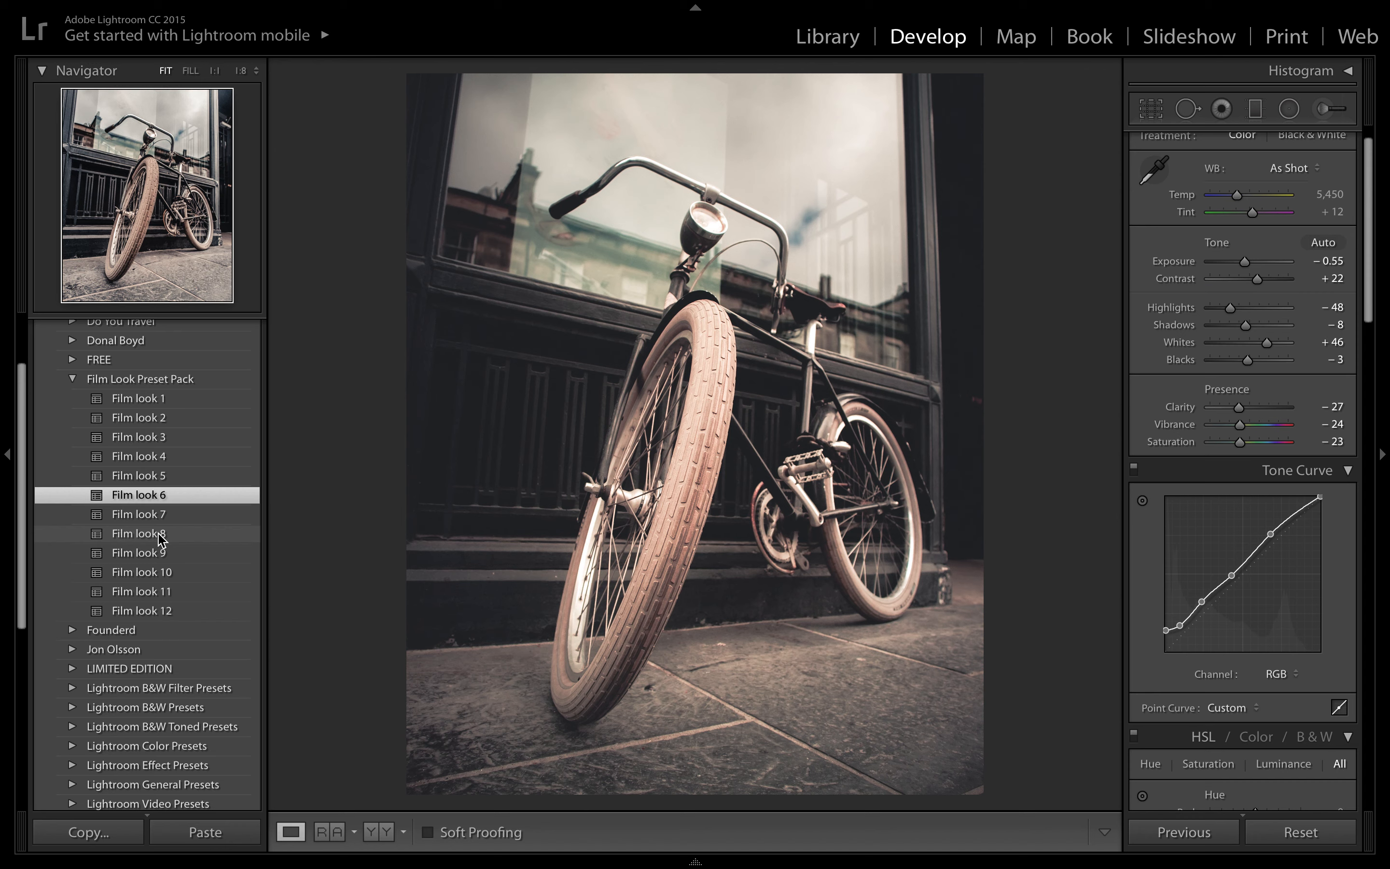
left_click(195, 460)
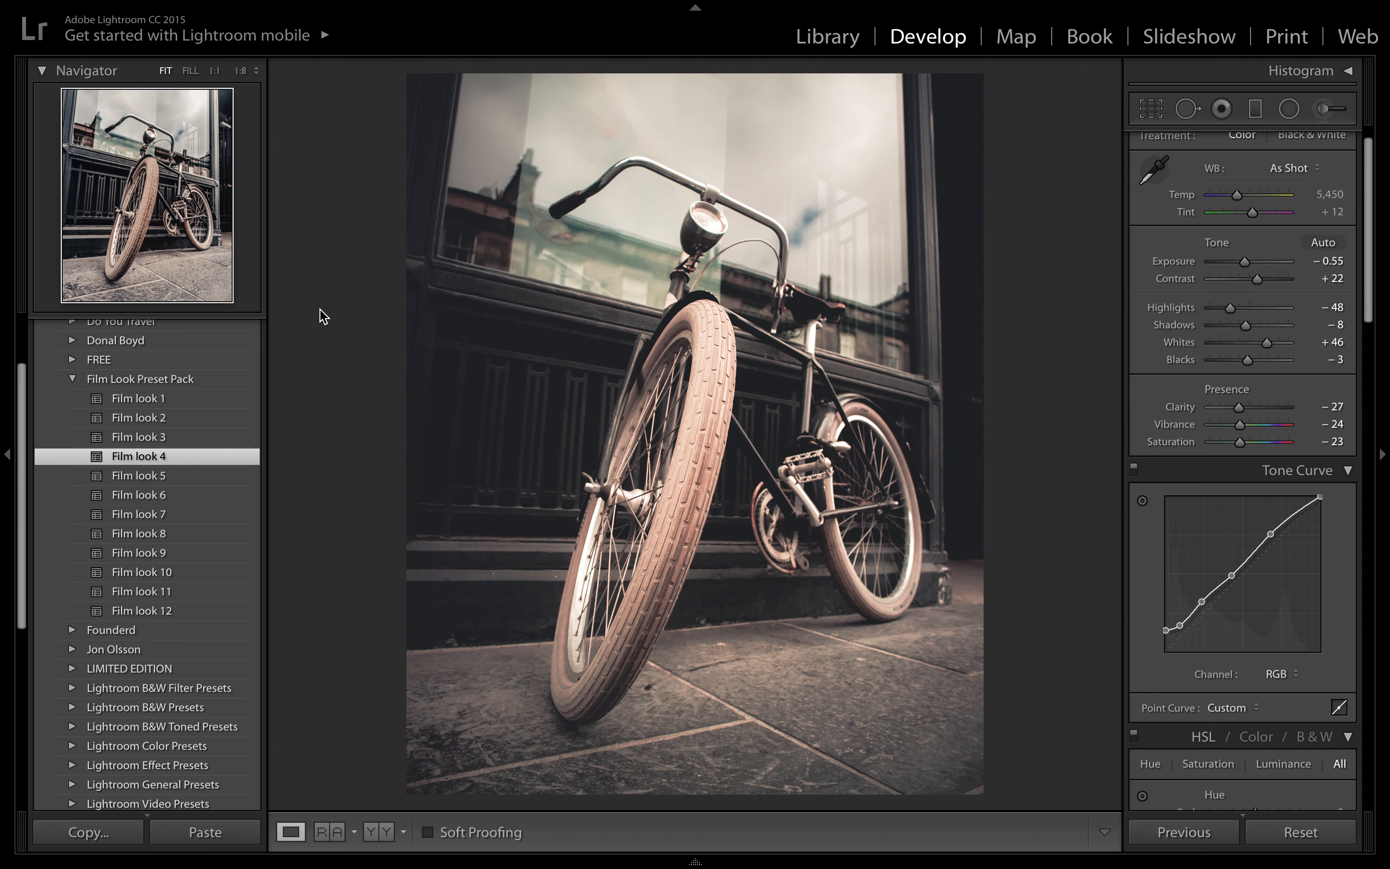
key("super+z")
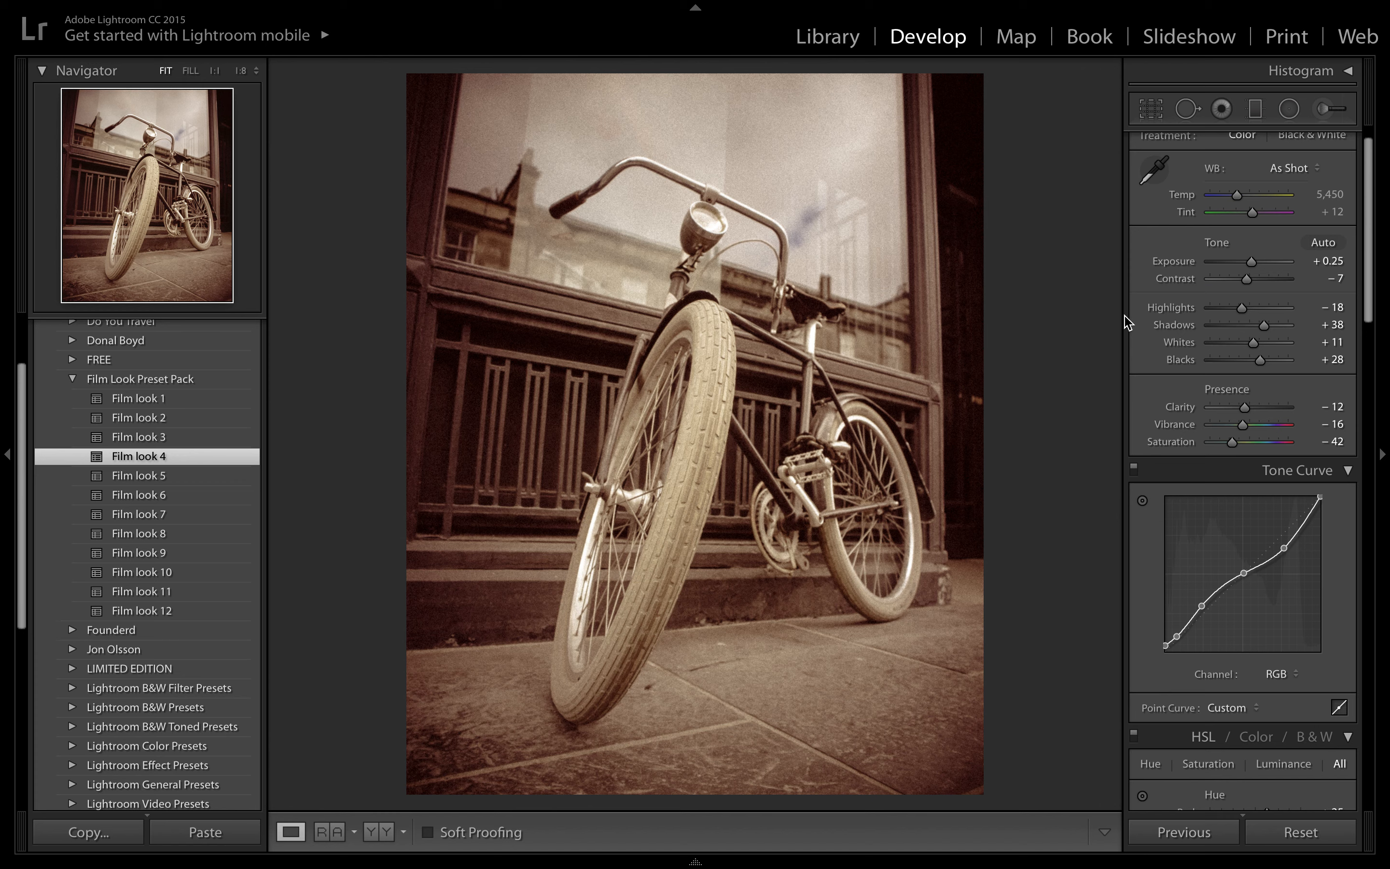
- Reset all of the photo's adjustments and crop it to 4 x 5 / 8 x 10
left_click(1297, 833)
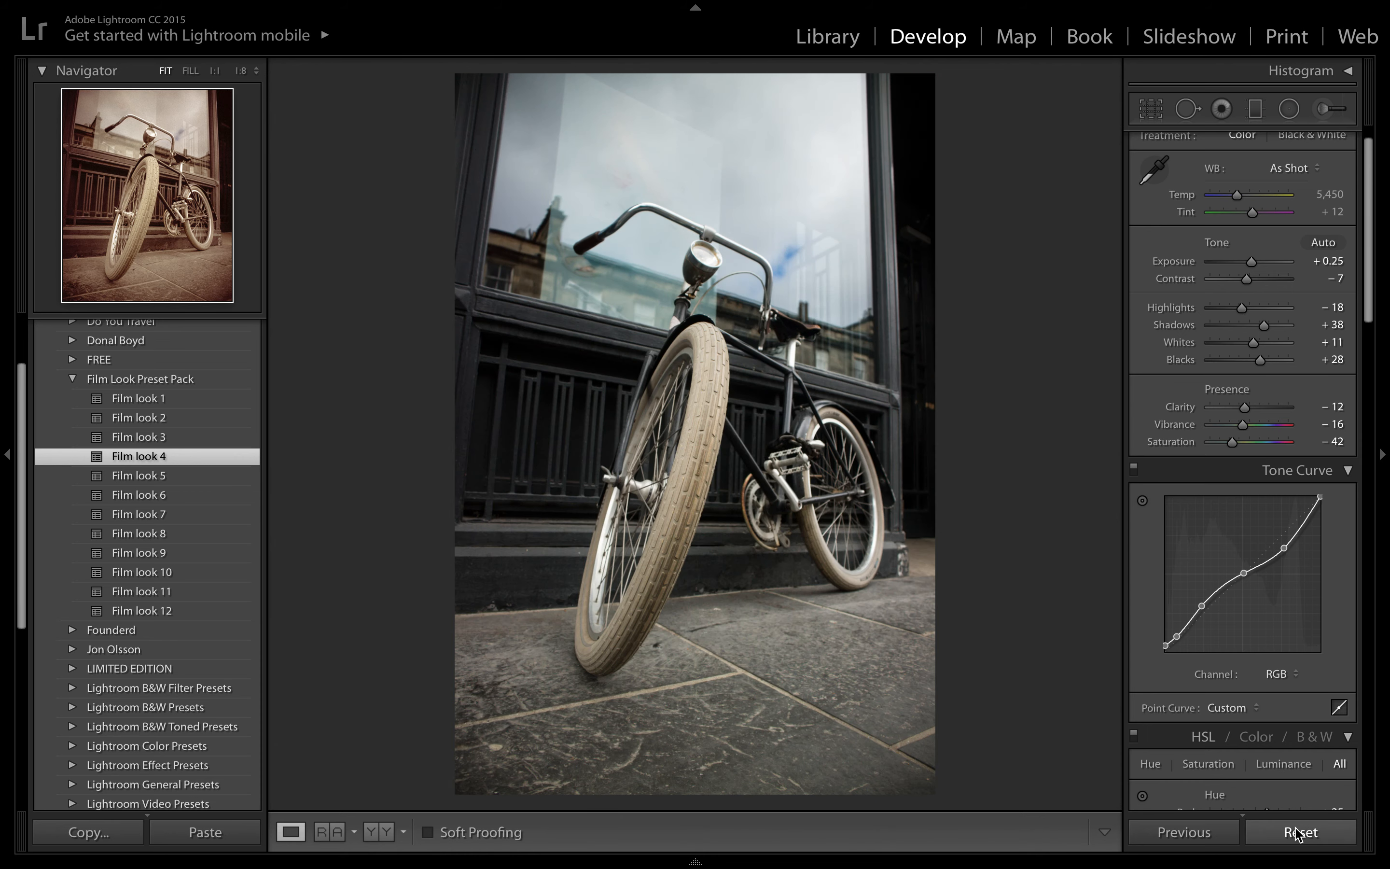
left_click(1151, 108)
left_click(1279, 172)
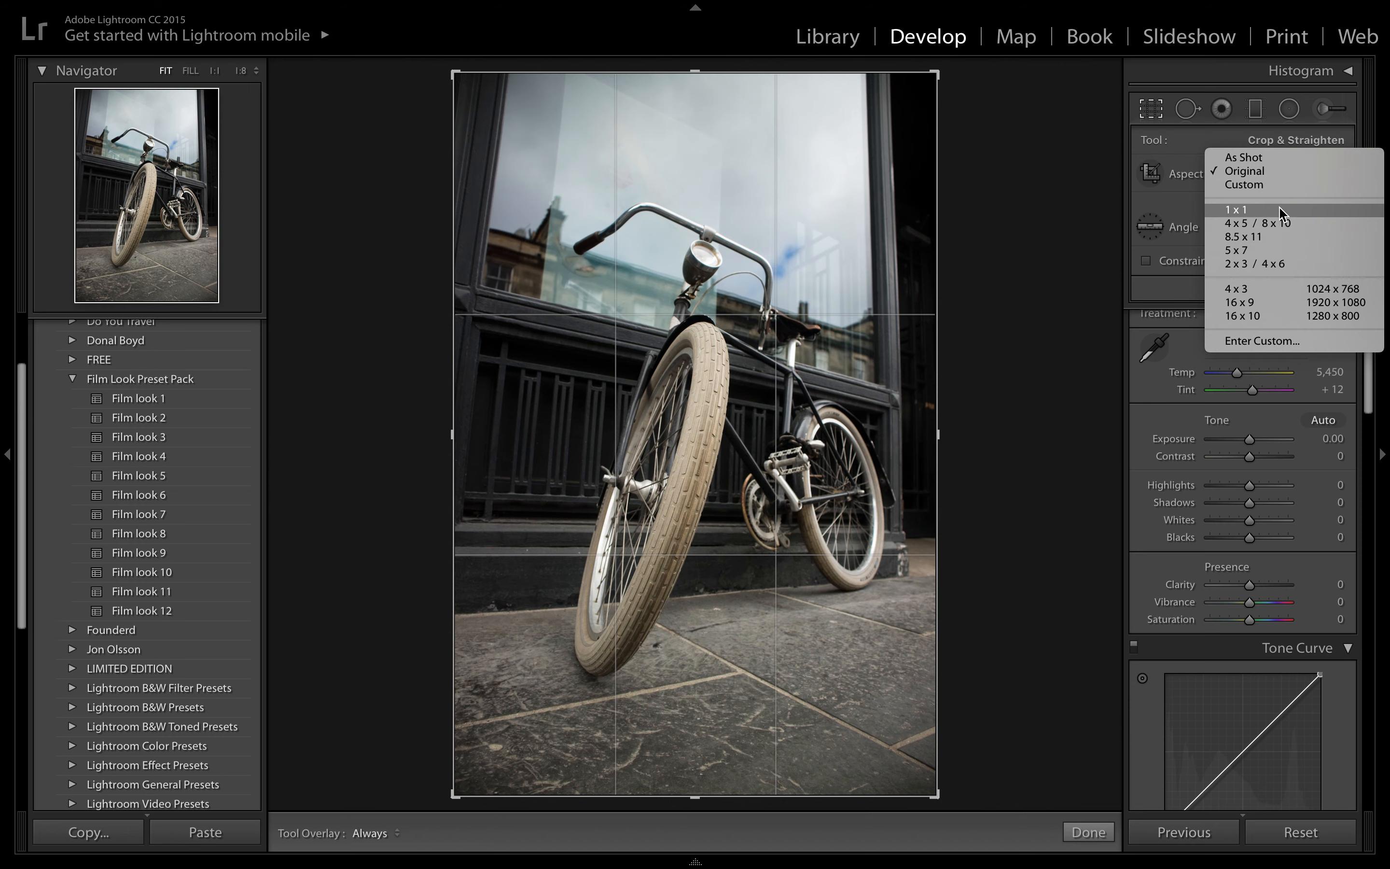
left_click(1255, 223)
left_click(1089, 832)
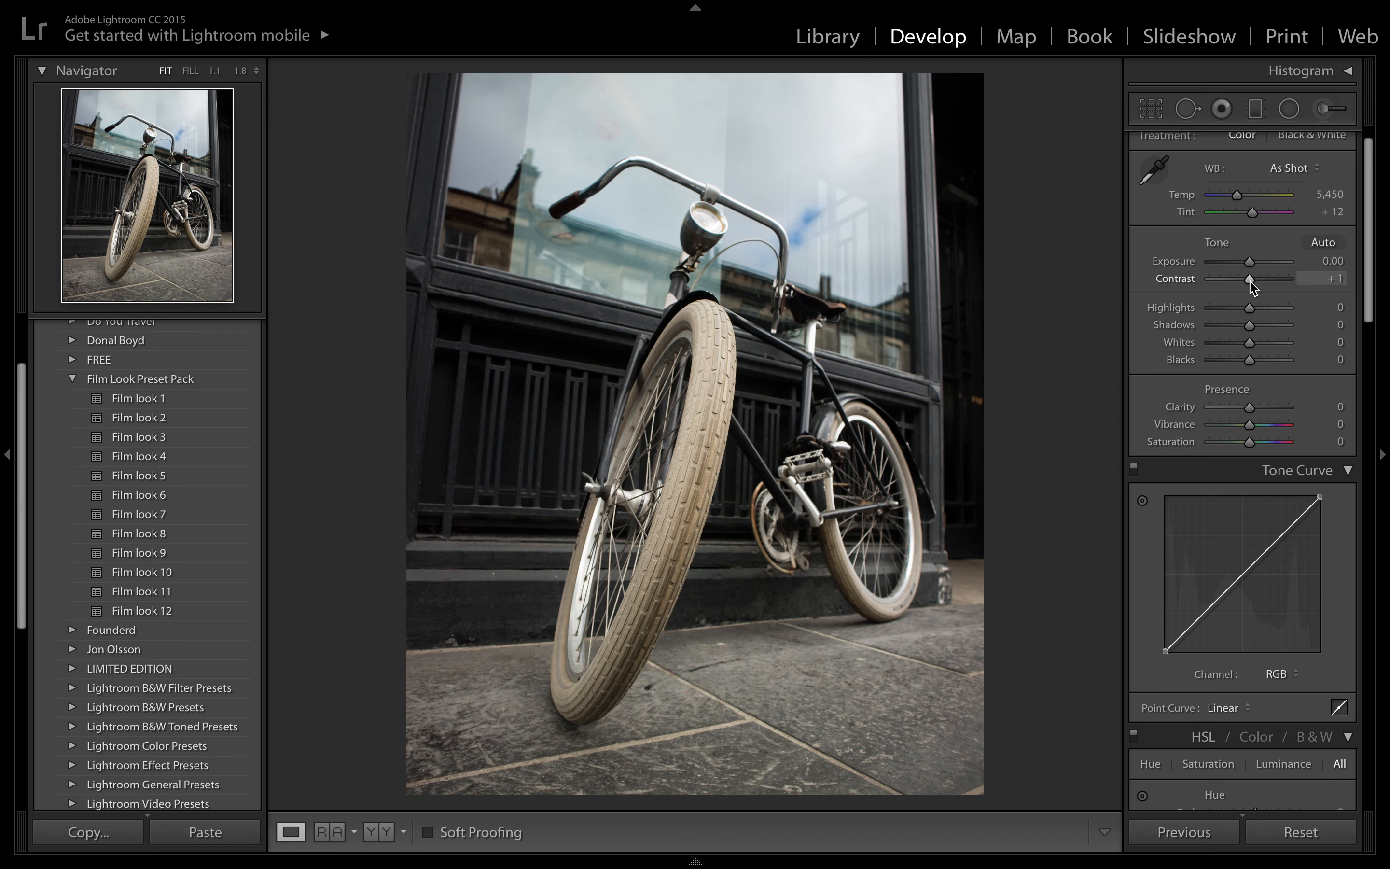
- Set the photo's Contrast to -6, Highlights to -32, Shadows to +26, Whites to -27 and Blacks to +36
left_click_drag(1251, 281, 1247, 281)
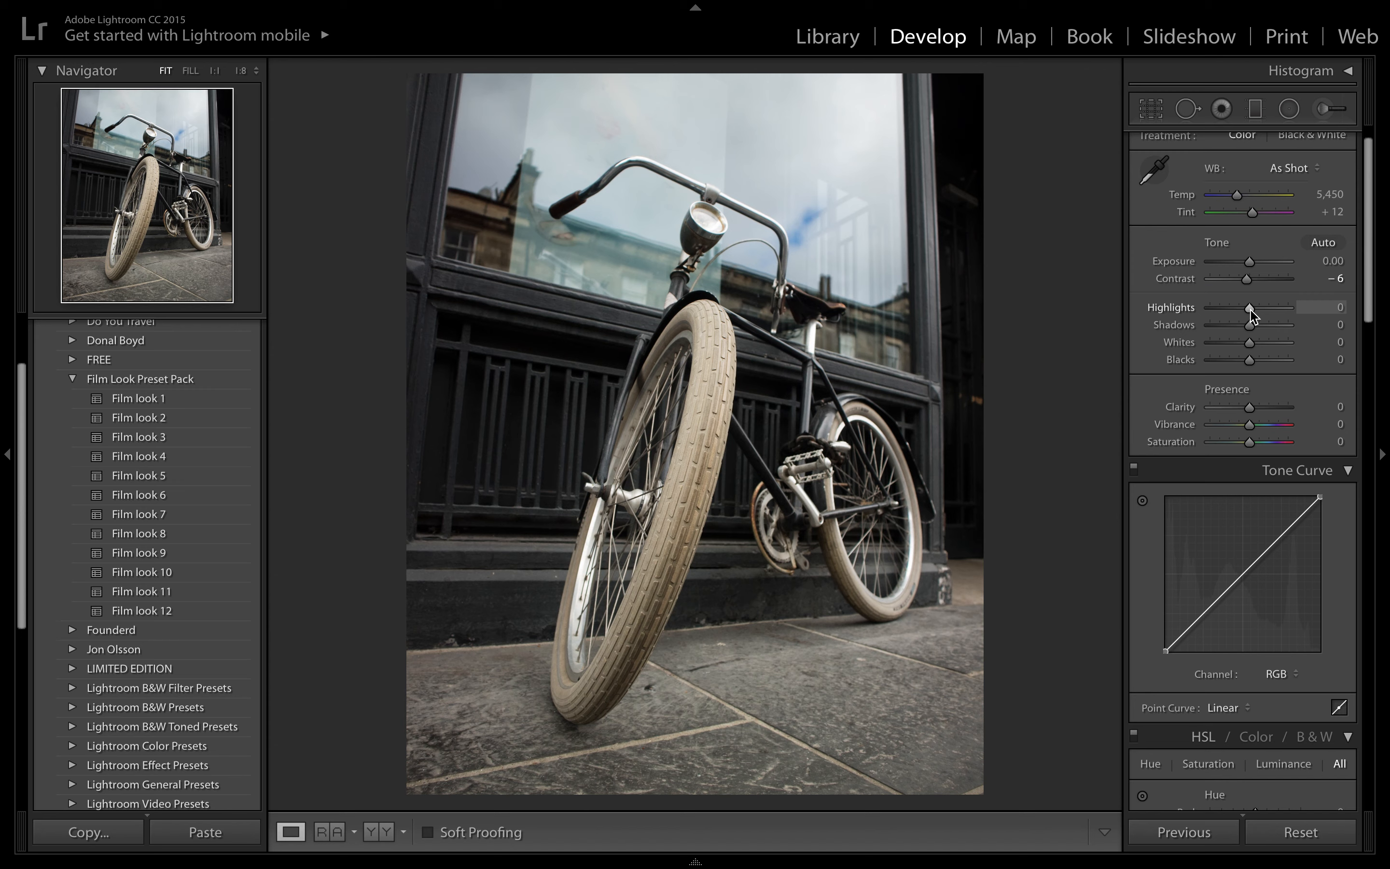
left_click_drag(1251, 313, 1239, 316)
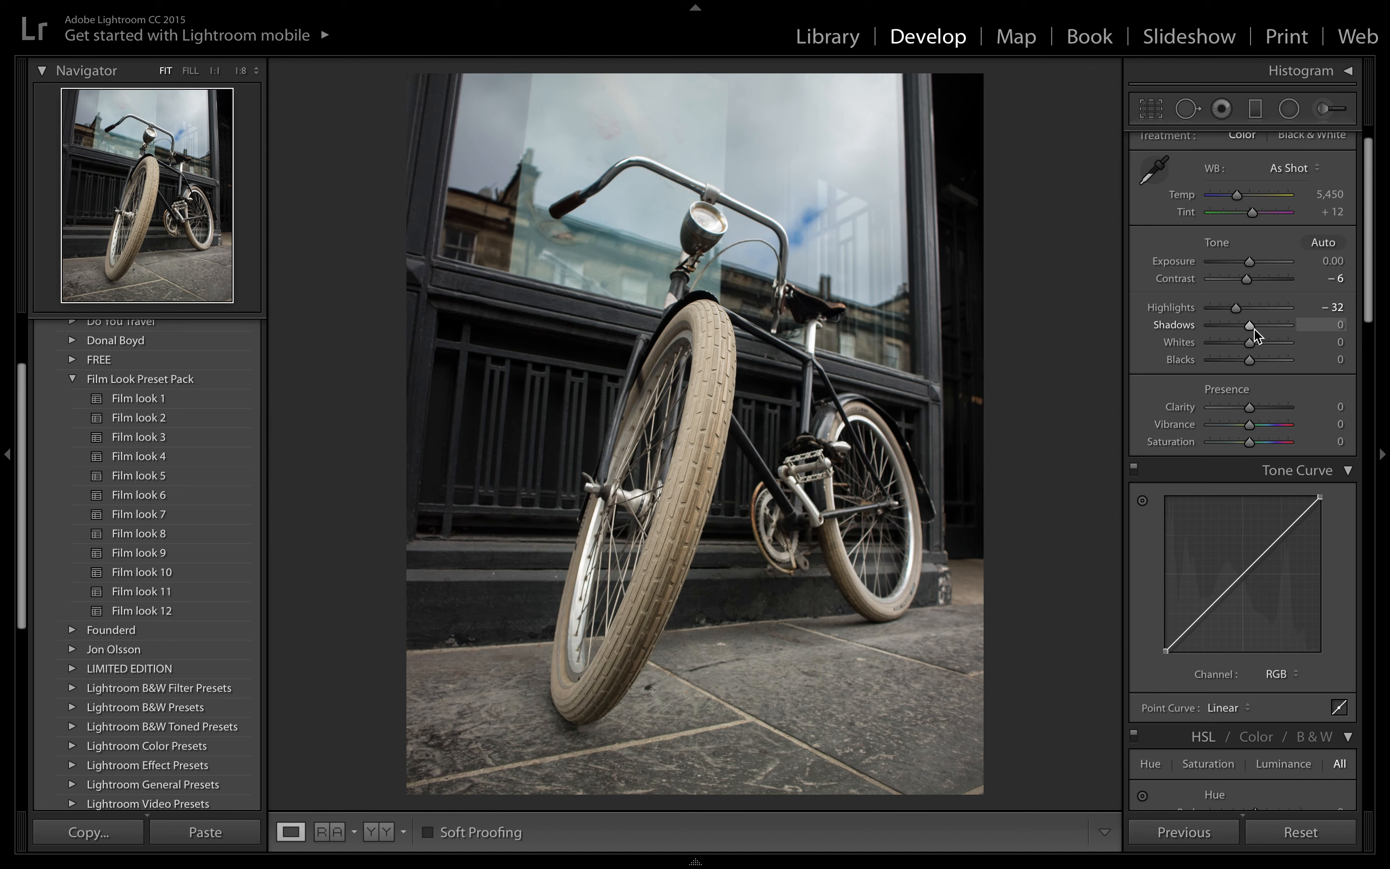
left_click_drag(1254, 329, 1264, 329)
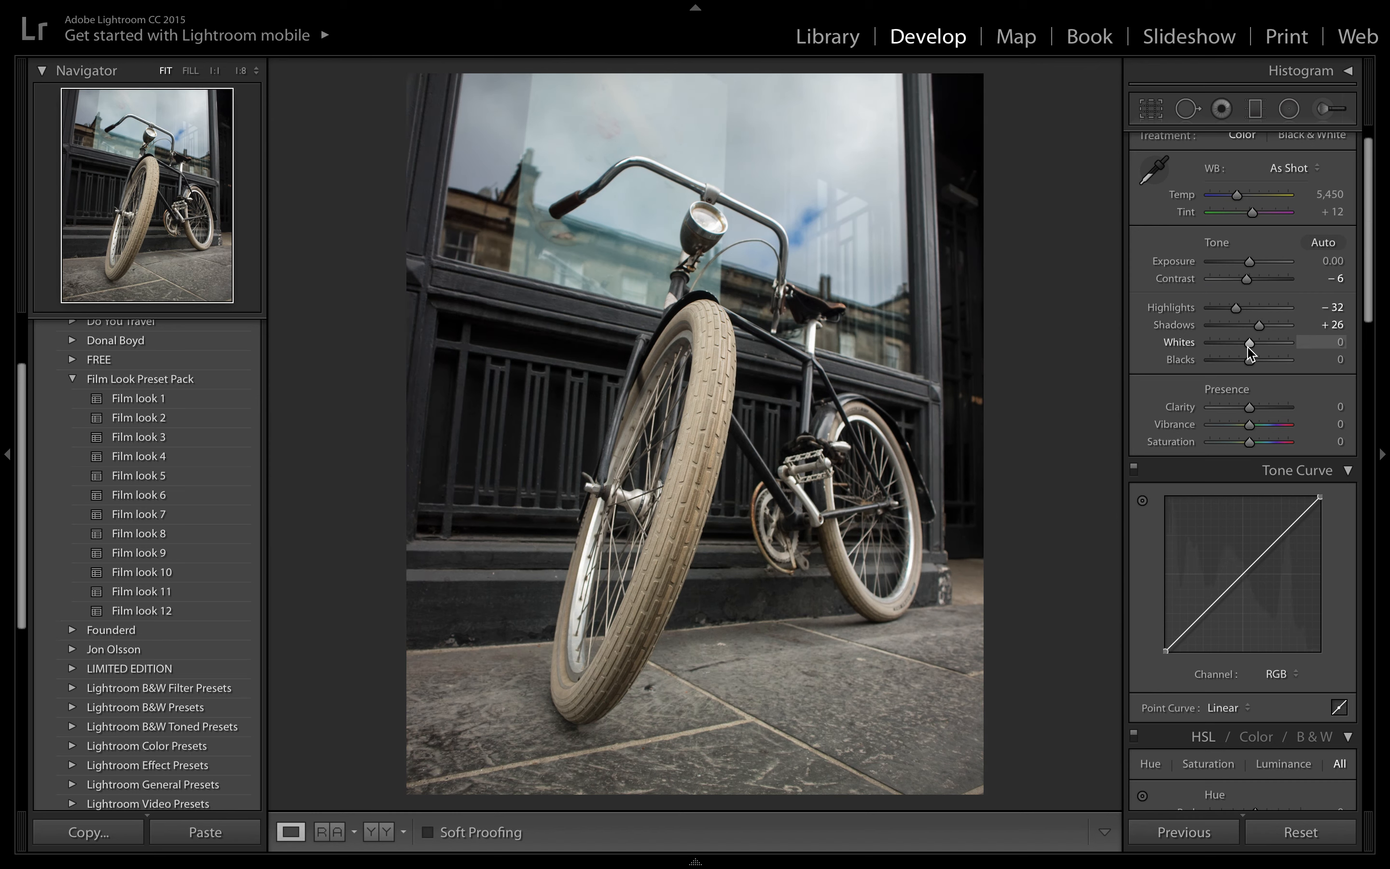
left_click_drag(1248, 347, 1262, 363)
- Set the photo's Clarity to -18, Vibrance to -15 and Saturation to -38
left_click_drag(1250, 409, 1242, 408)
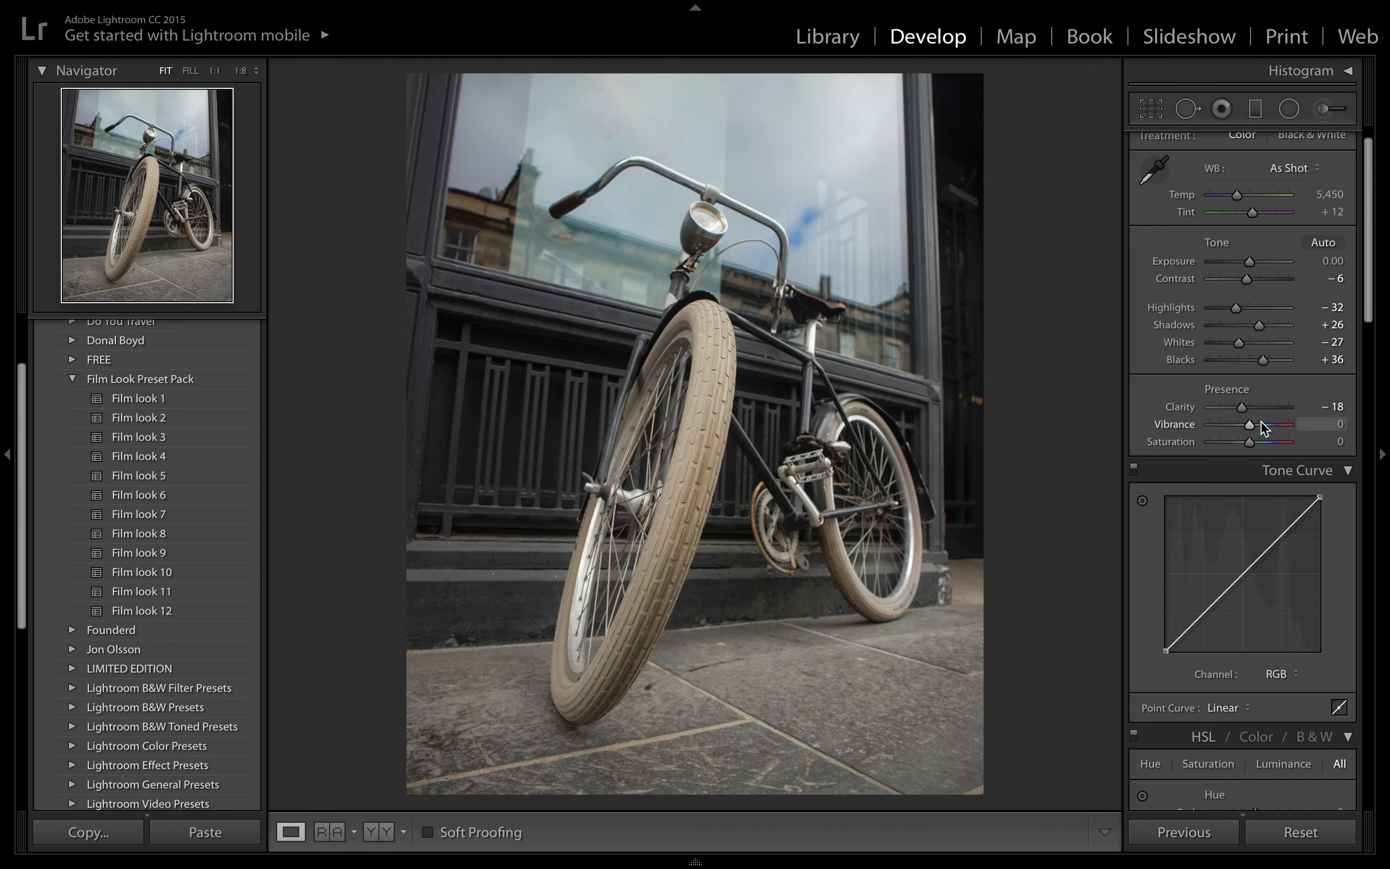
left_click_drag(1250, 427, 1244, 430)
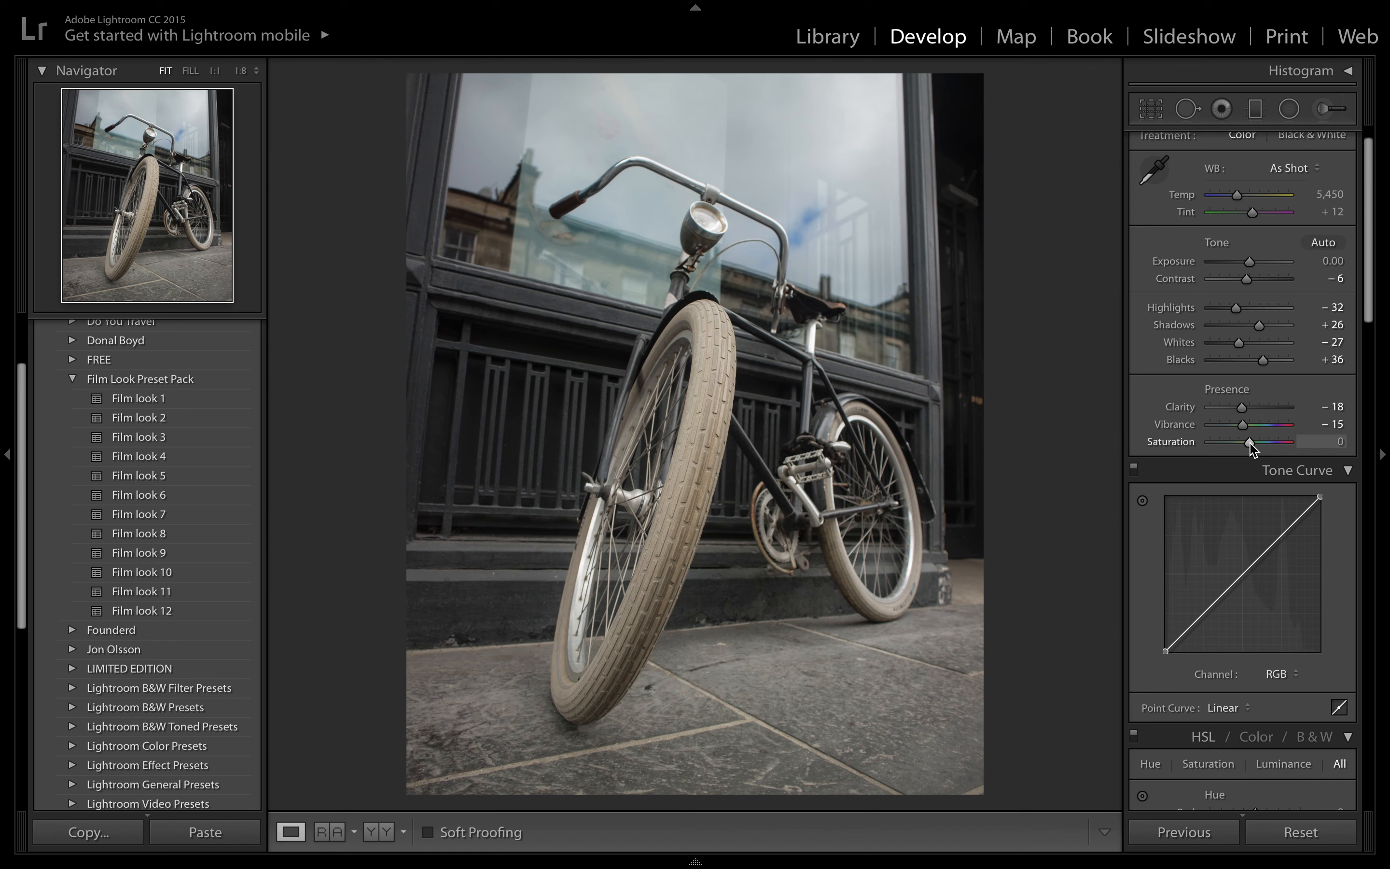
left_click_drag(1251, 442, 1236, 449)
- Add four points to the RGB tone curve: at the midtones, lower quarter, upper quarter and near the blacks at about 12.2 / 12.9 %
scroll(1267, 526, "down", 2)
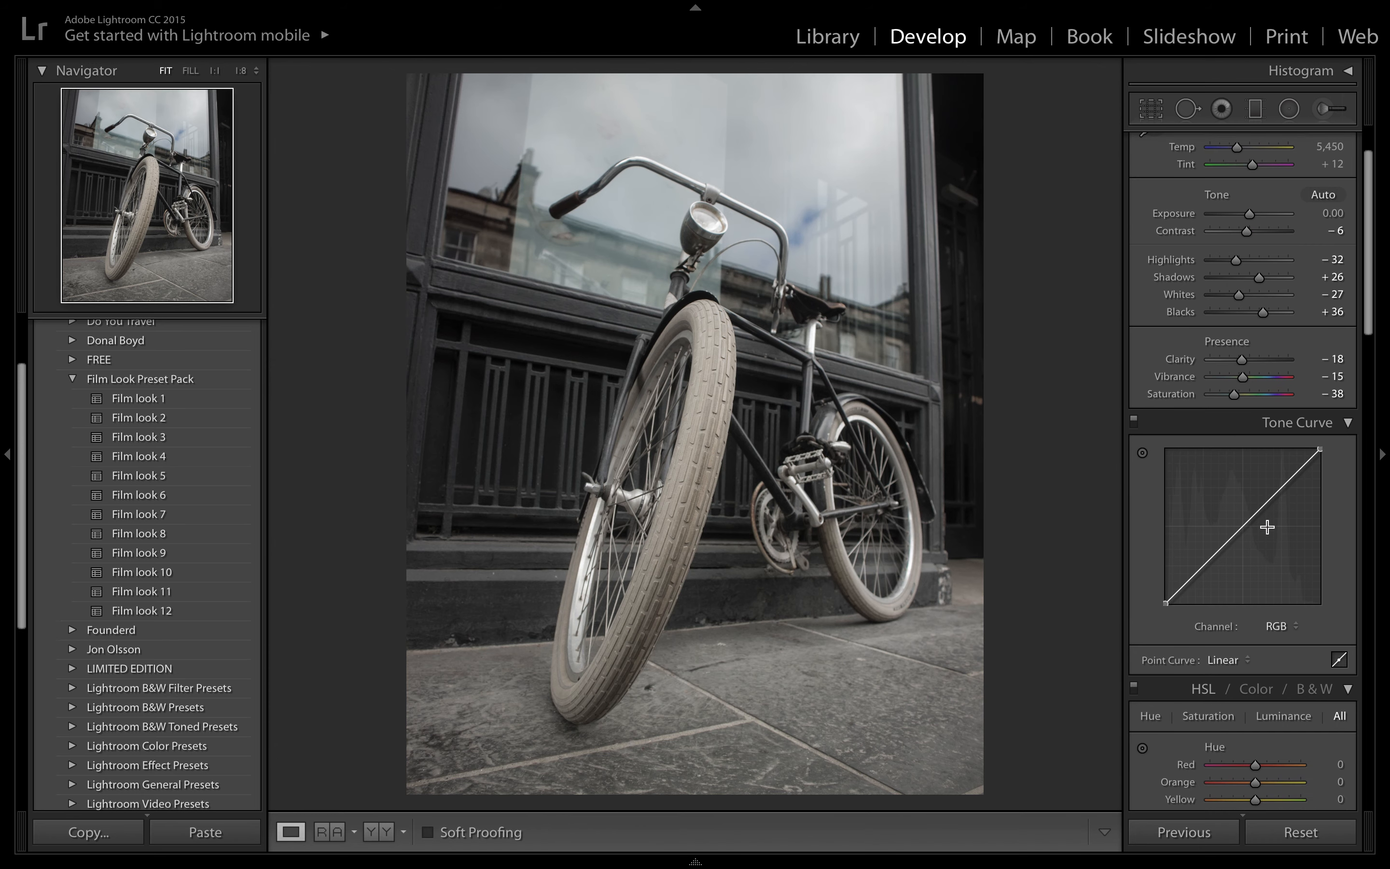
scroll(1267, 526, "down", 3)
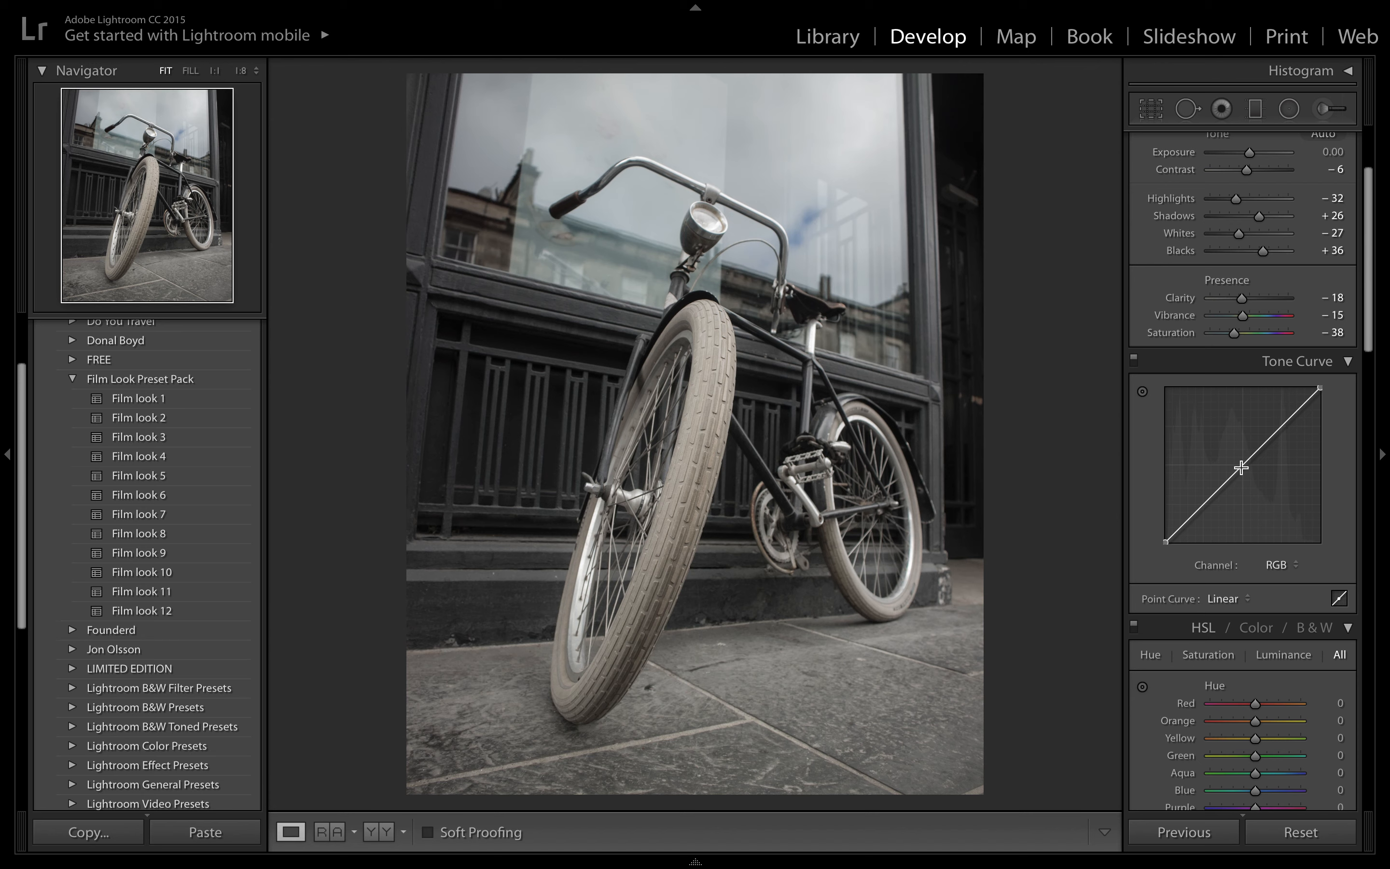
left_click(1243, 465)
left_click(1203, 503)
left_click(1278, 427)
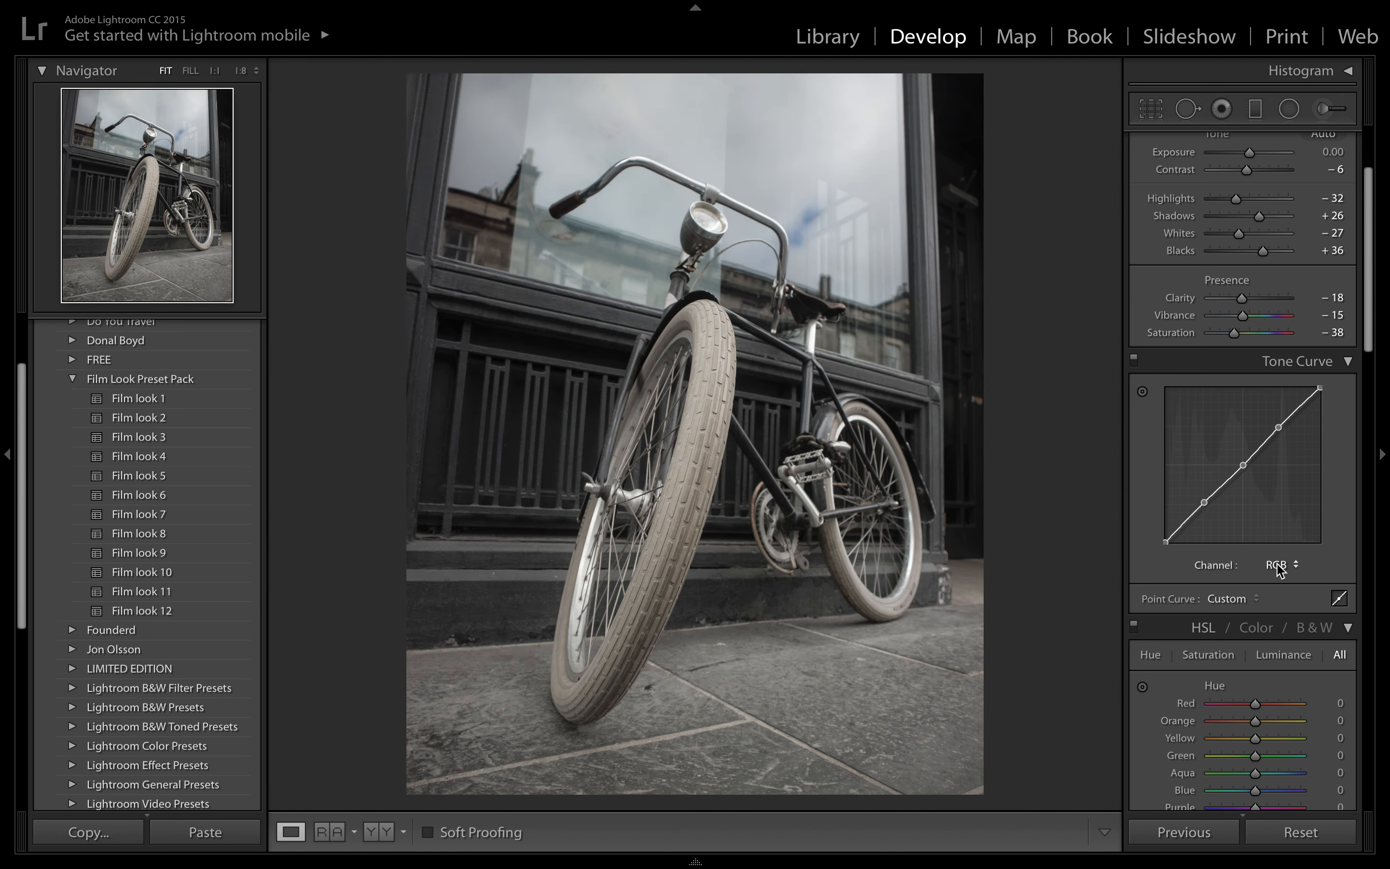
left_click(1184, 523)
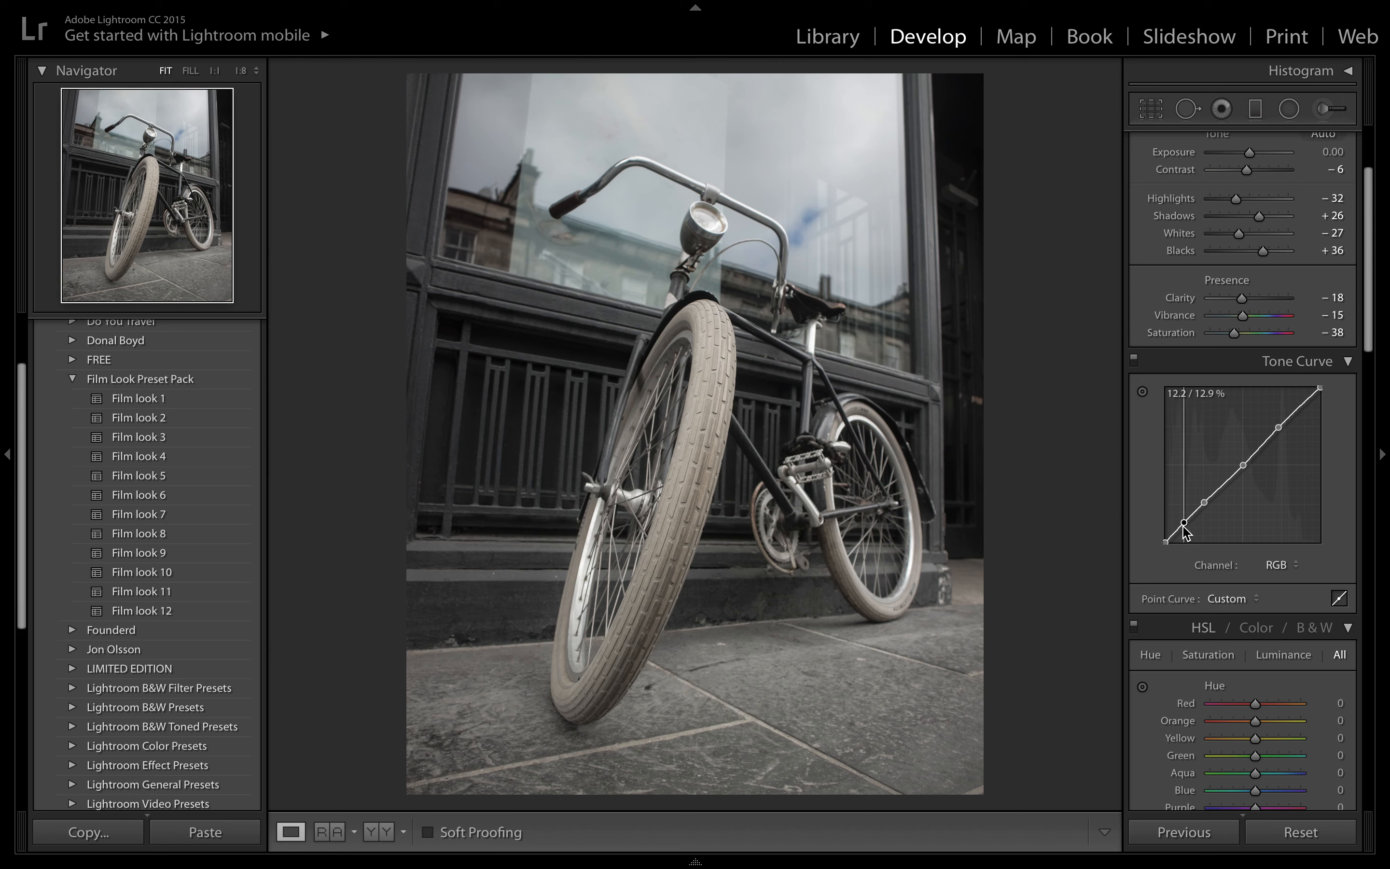
- Fade the RGB curve by lifting the black endpoint, lowering the darkest point, raising the lower-quarter point and lowering the upper-quarter point to about 68.6 / 61.6 %
left_click_drag(1184, 526, 1164, 539)
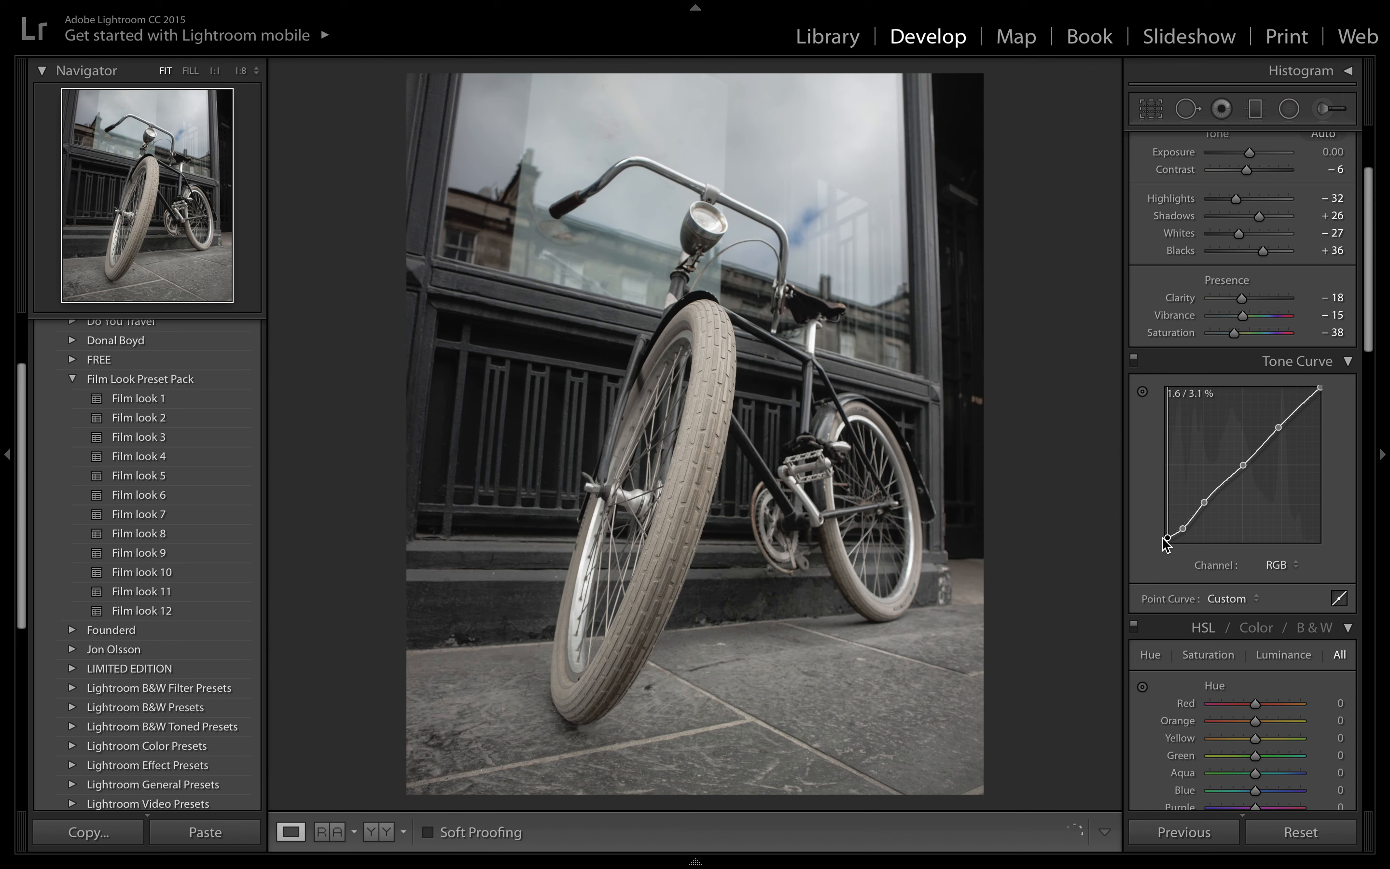
left_click_drag(1163, 539, 1164, 534)
left_click(1182, 532)
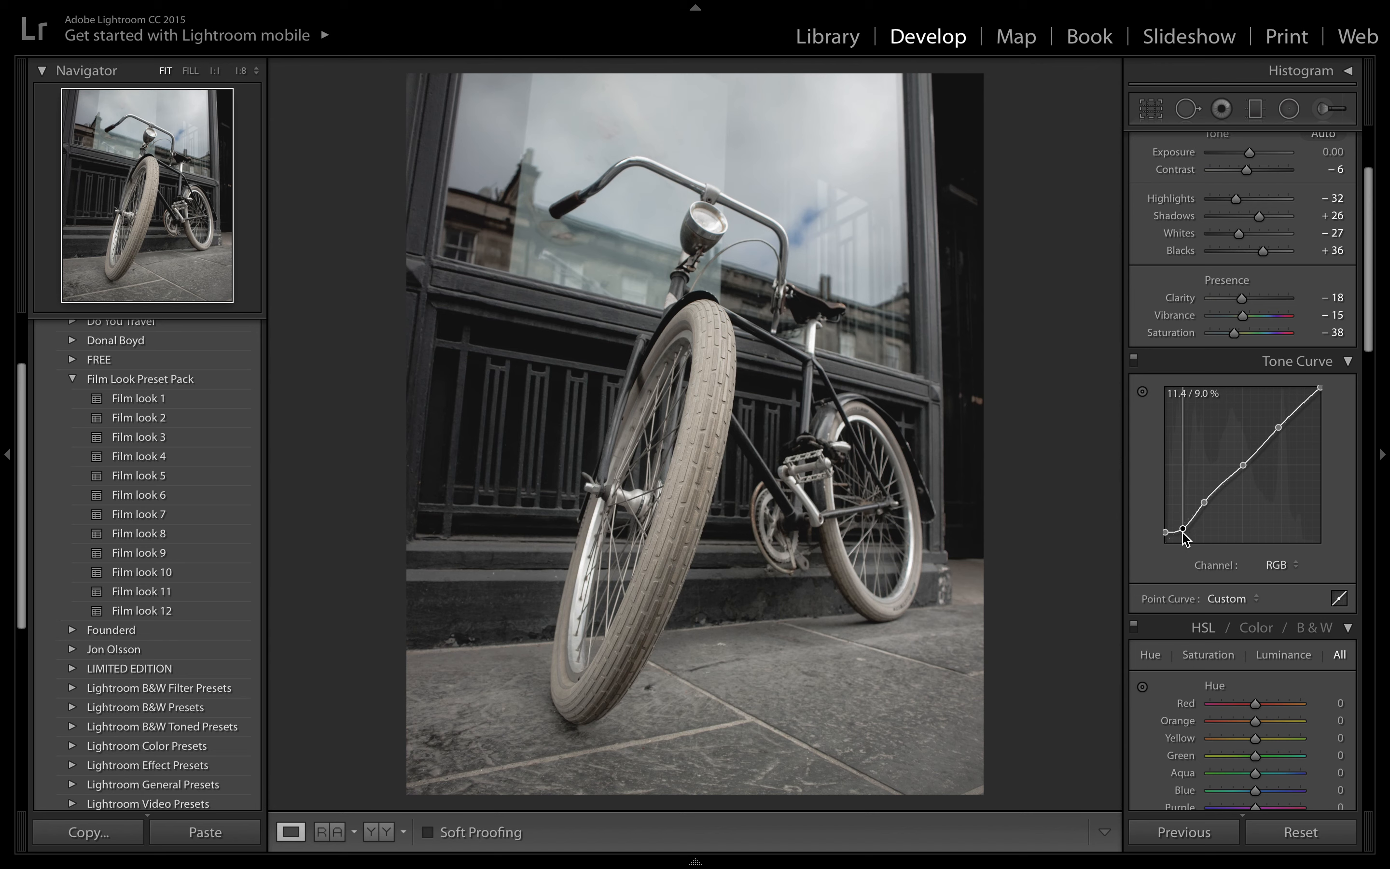
left_click_drag(1182, 532, 1203, 498)
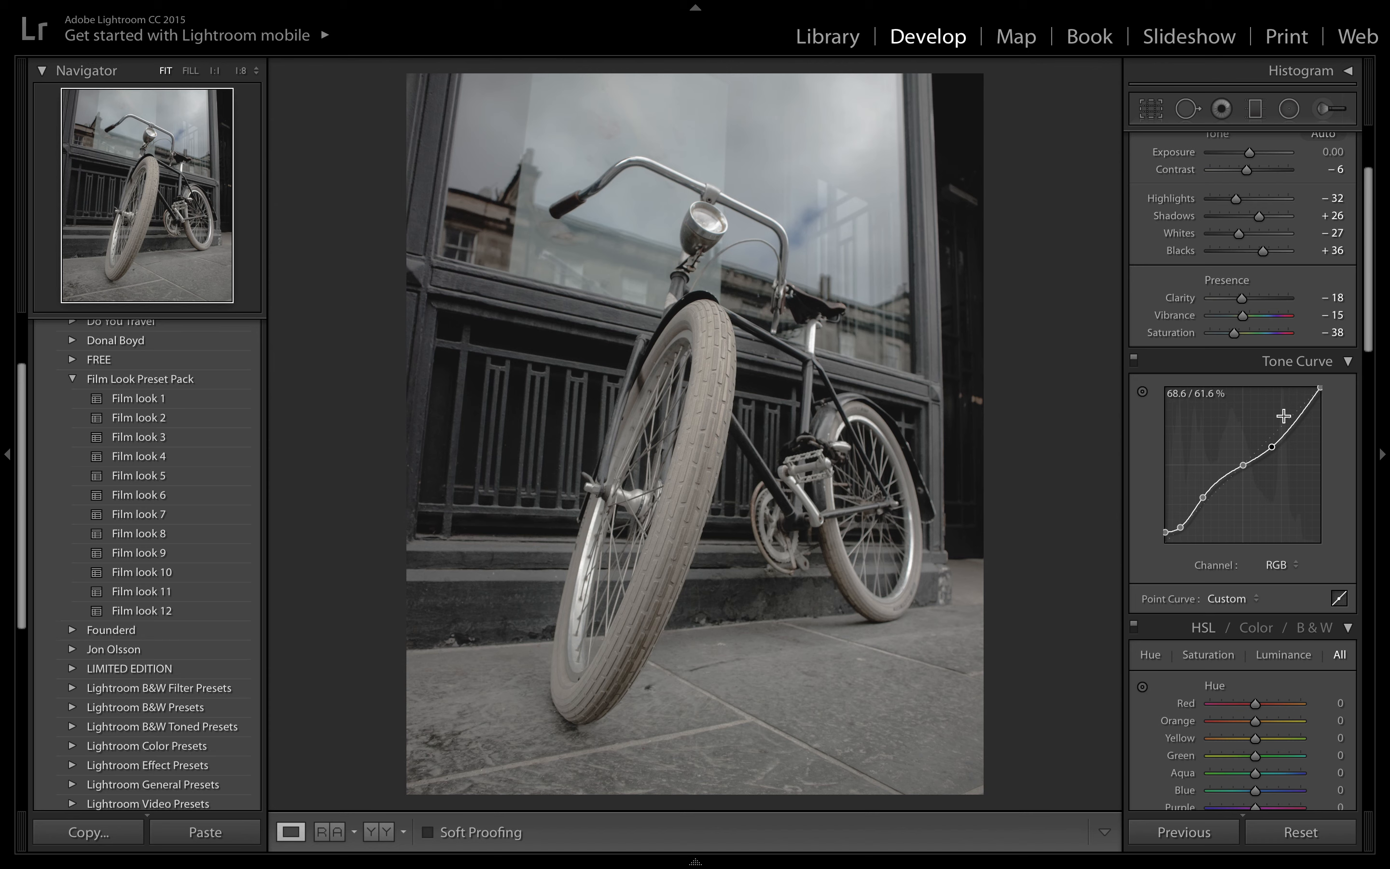
- Split tone the photo with Shadows at Hue 39 and Saturation 32, and Highlights at Hue 61 and Saturation 16
scroll(1199, 567, "down", 3)
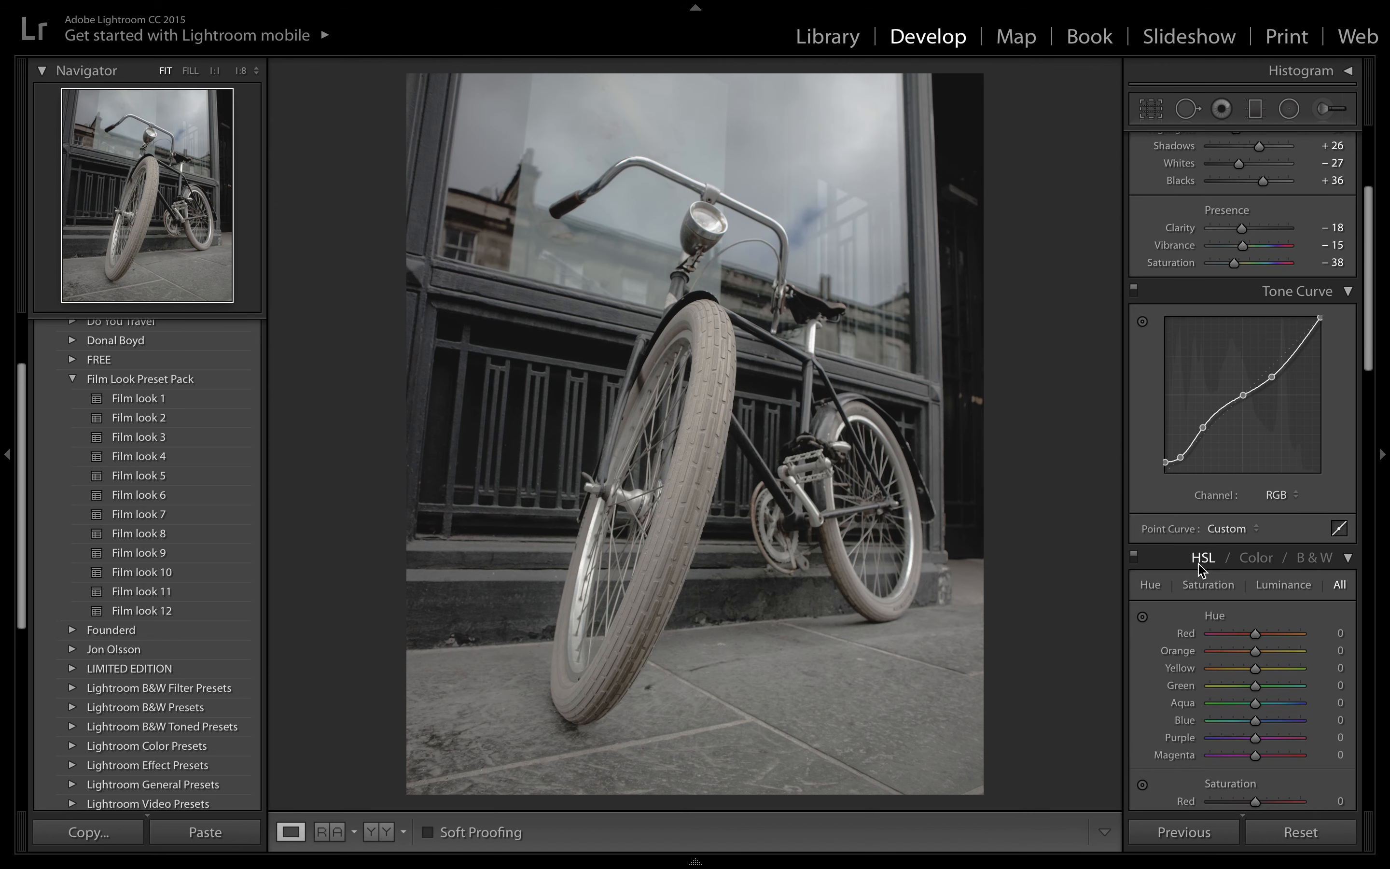
scroll(1199, 567, "down", 3)
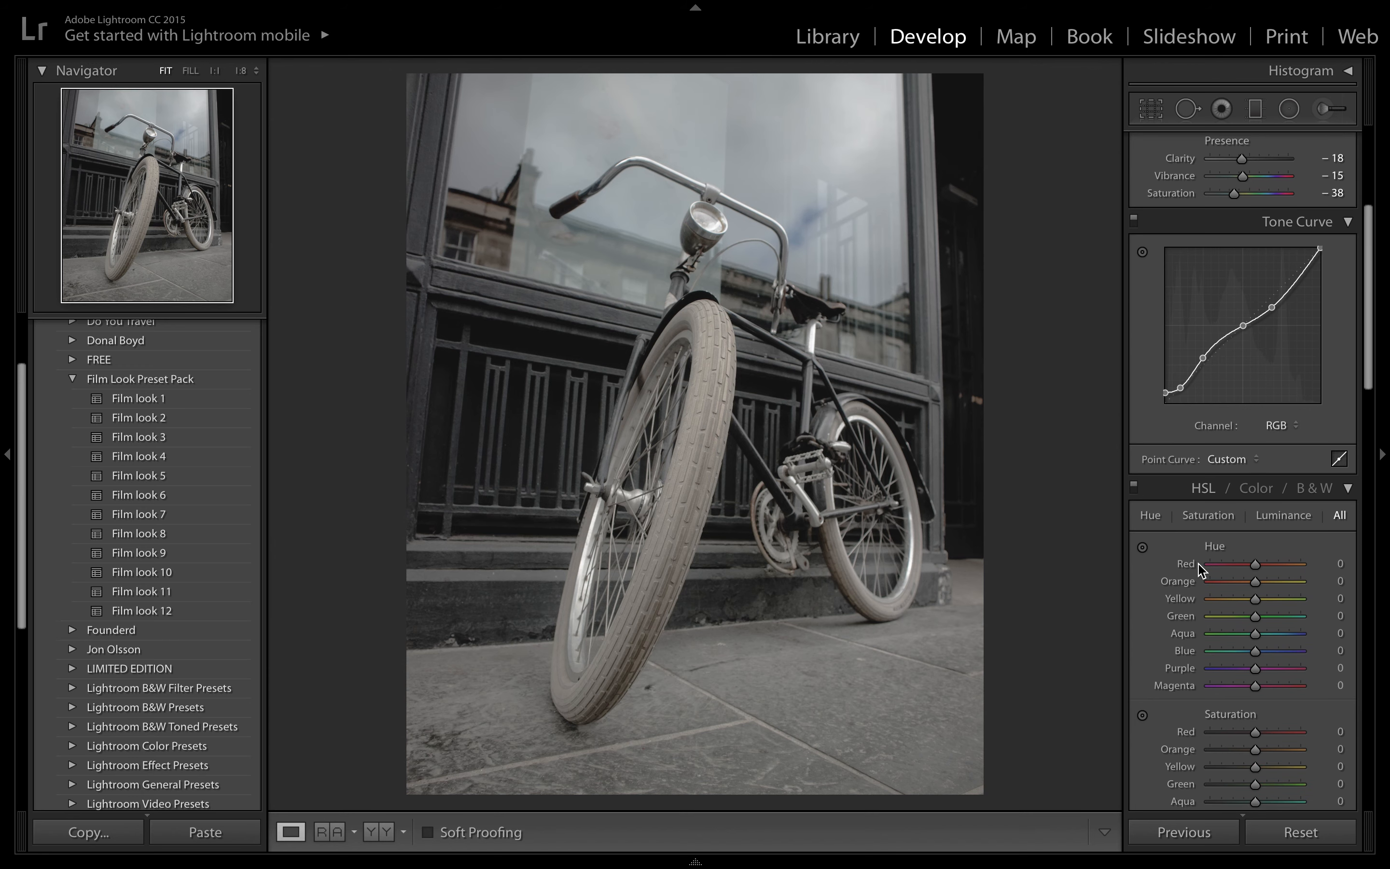
scroll(1200, 567, "down", 5)
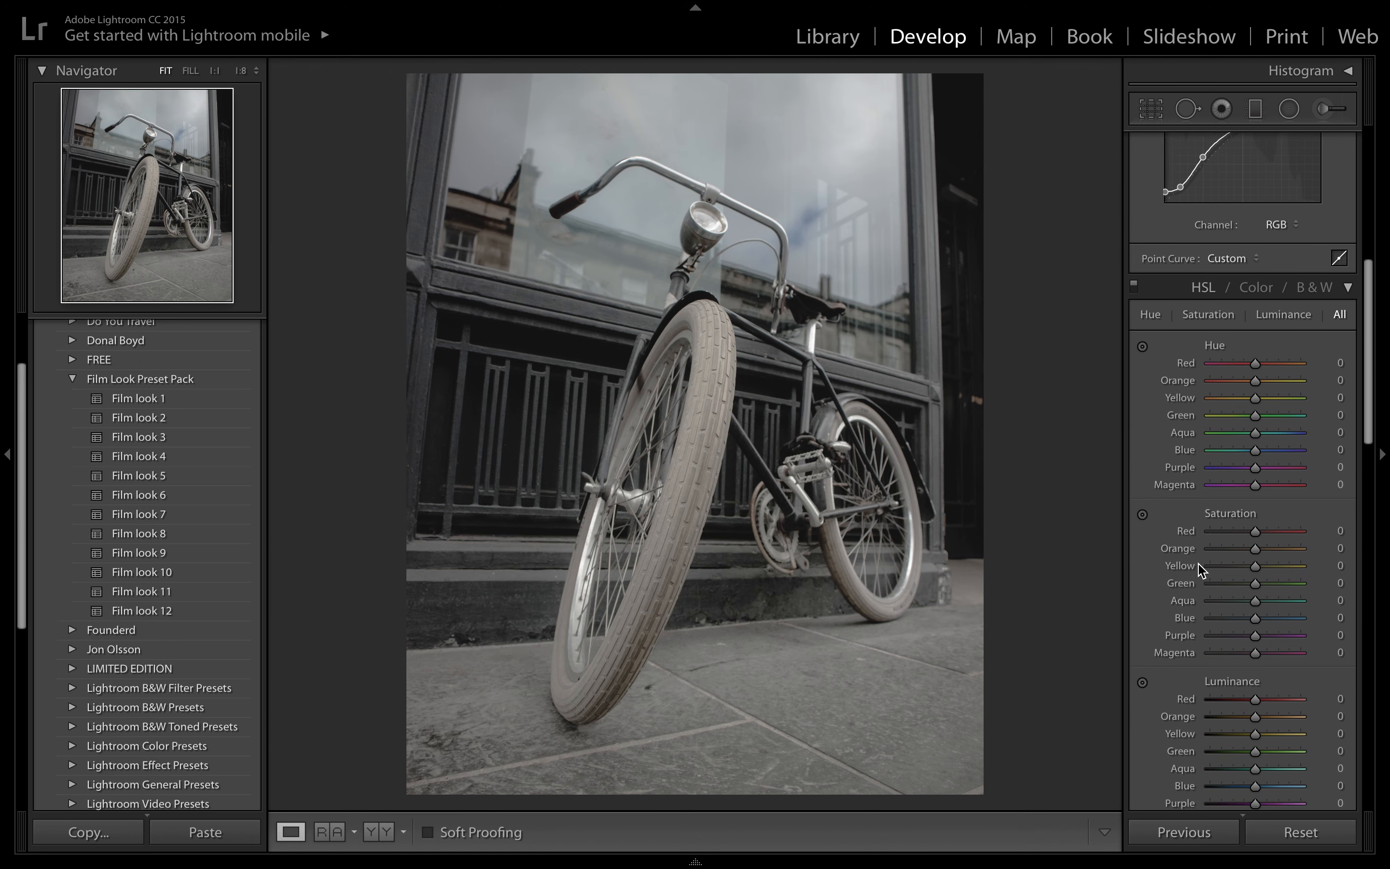
scroll(1207, 443, "down", 10)
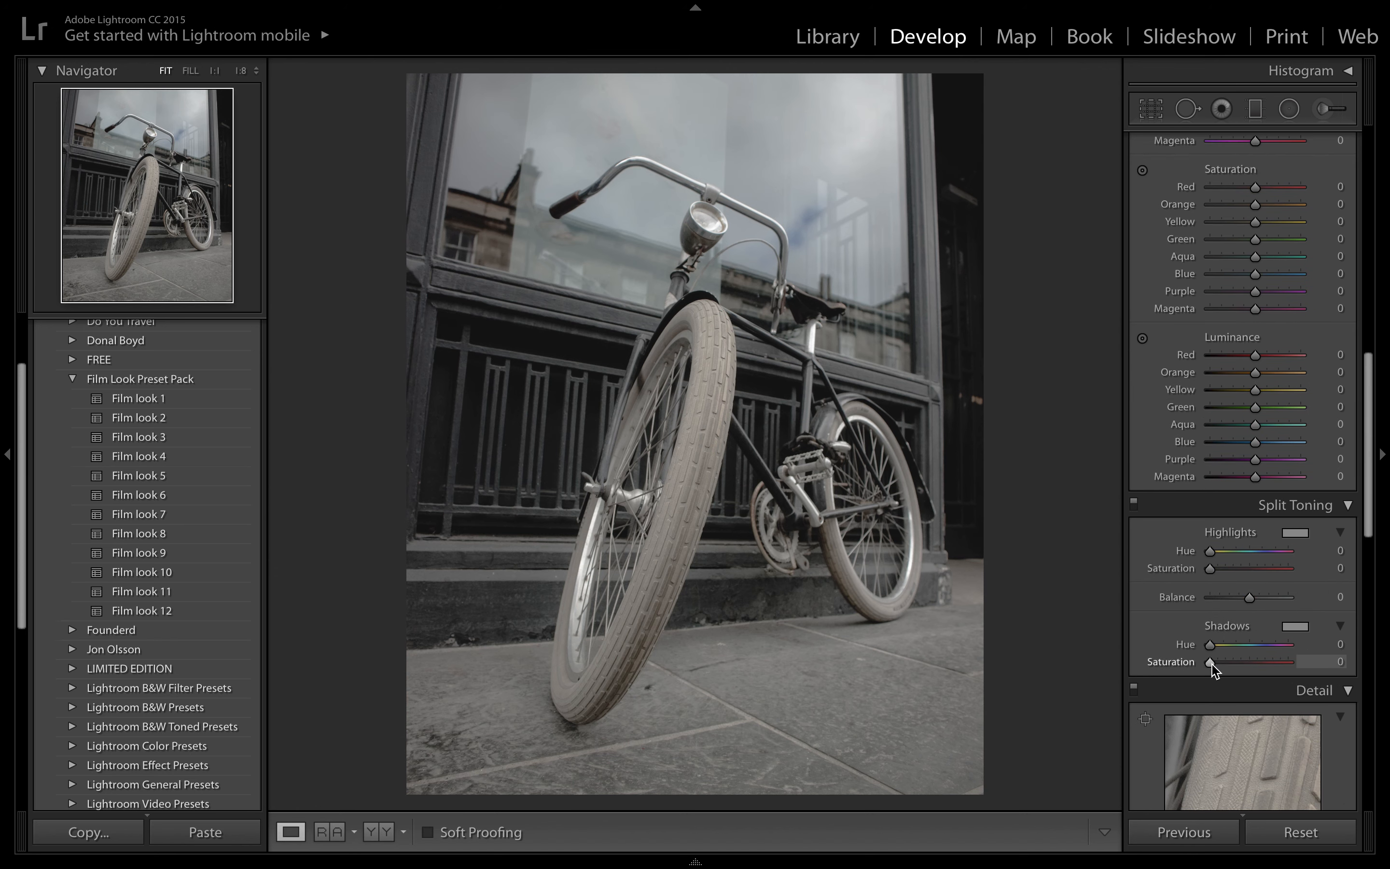
left_click_drag(1209, 663, 1228, 667)
key("alt")
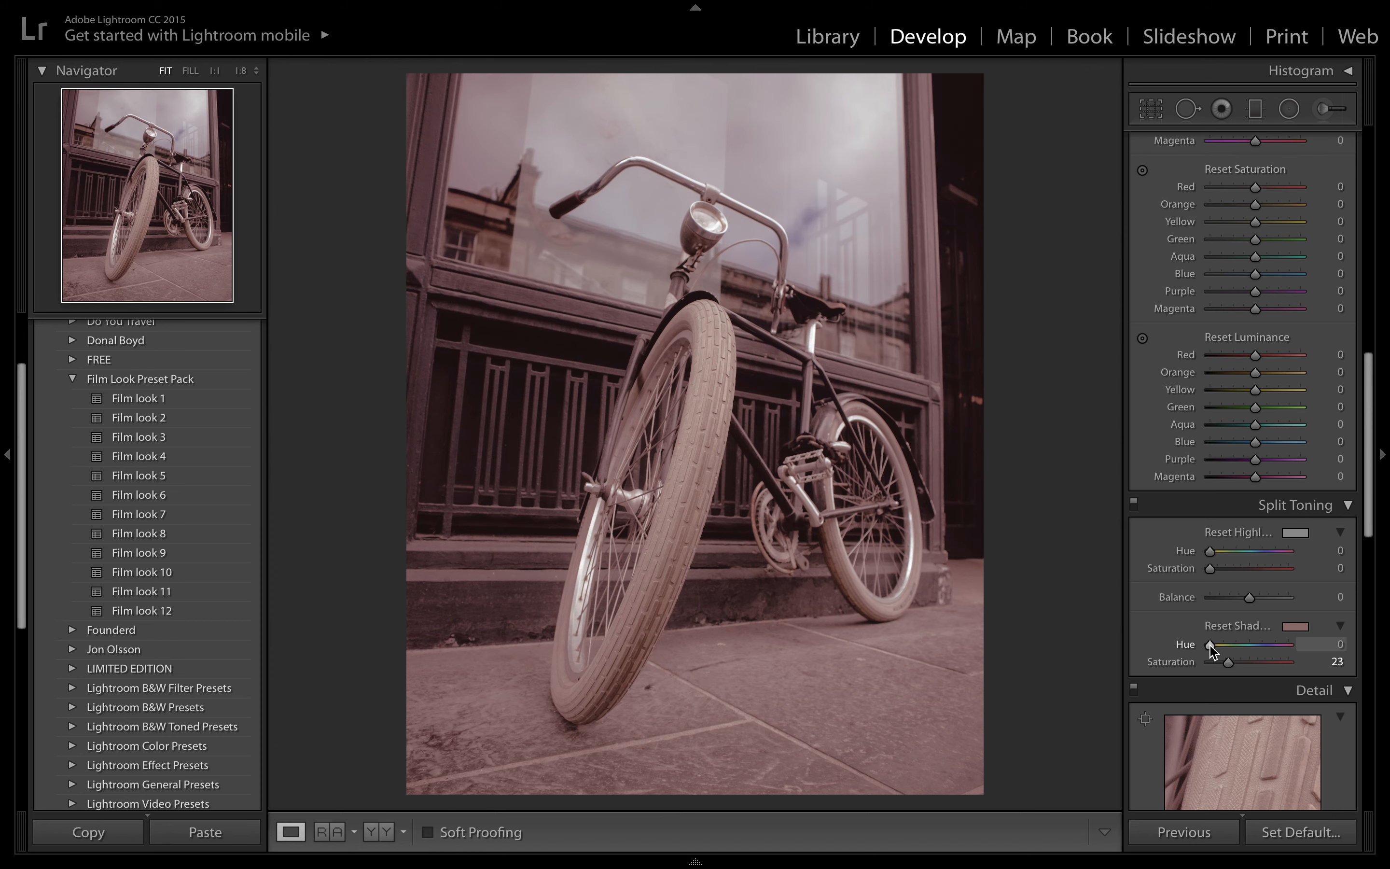
left_click_drag(1210, 643, 1218, 645)
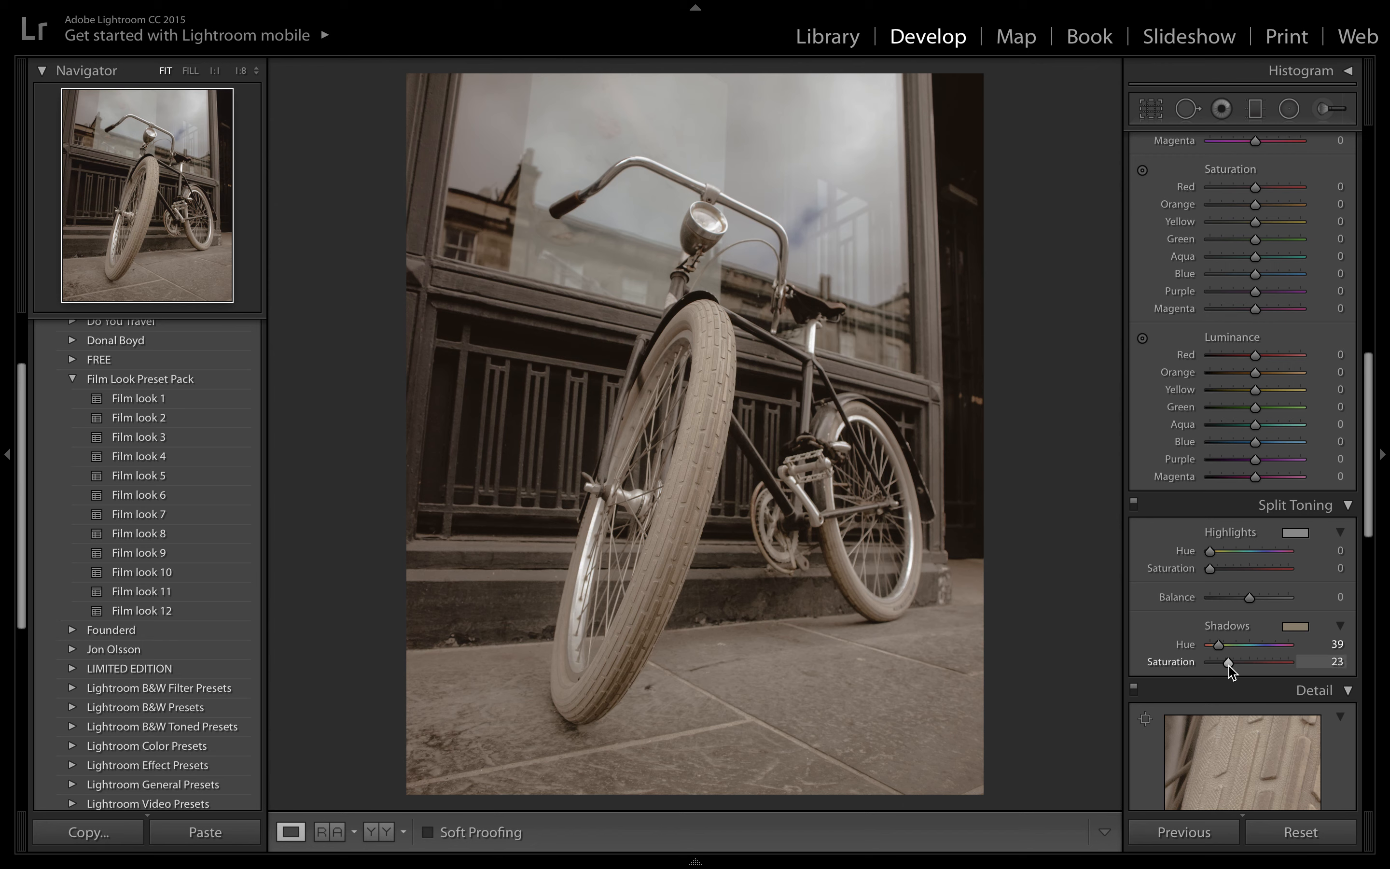
left_click_drag(1229, 665, 1235, 665)
left_click_drag(1211, 567, 1225, 553)
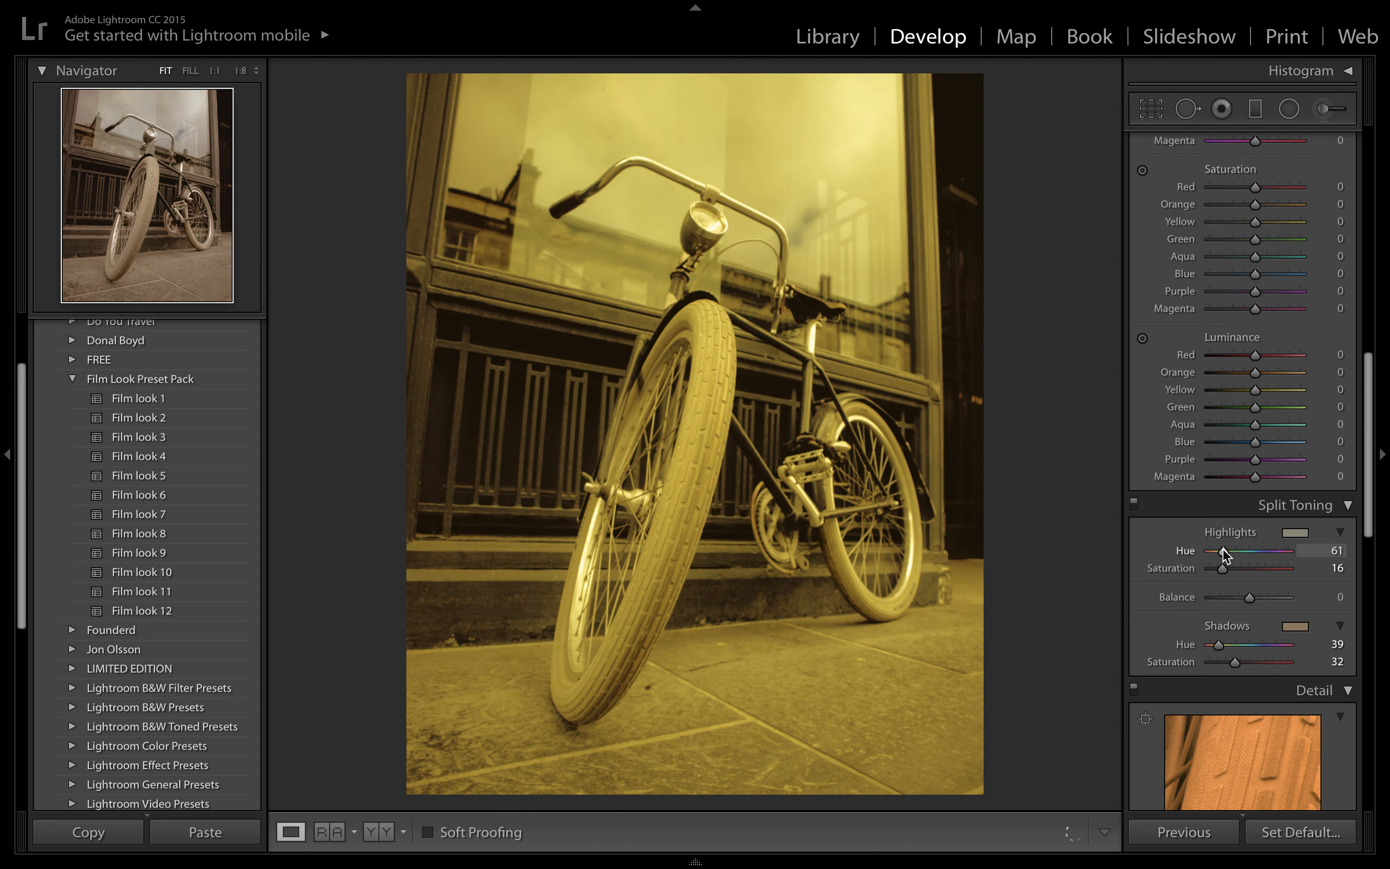
left_click_drag(1226, 553, 1225, 554)
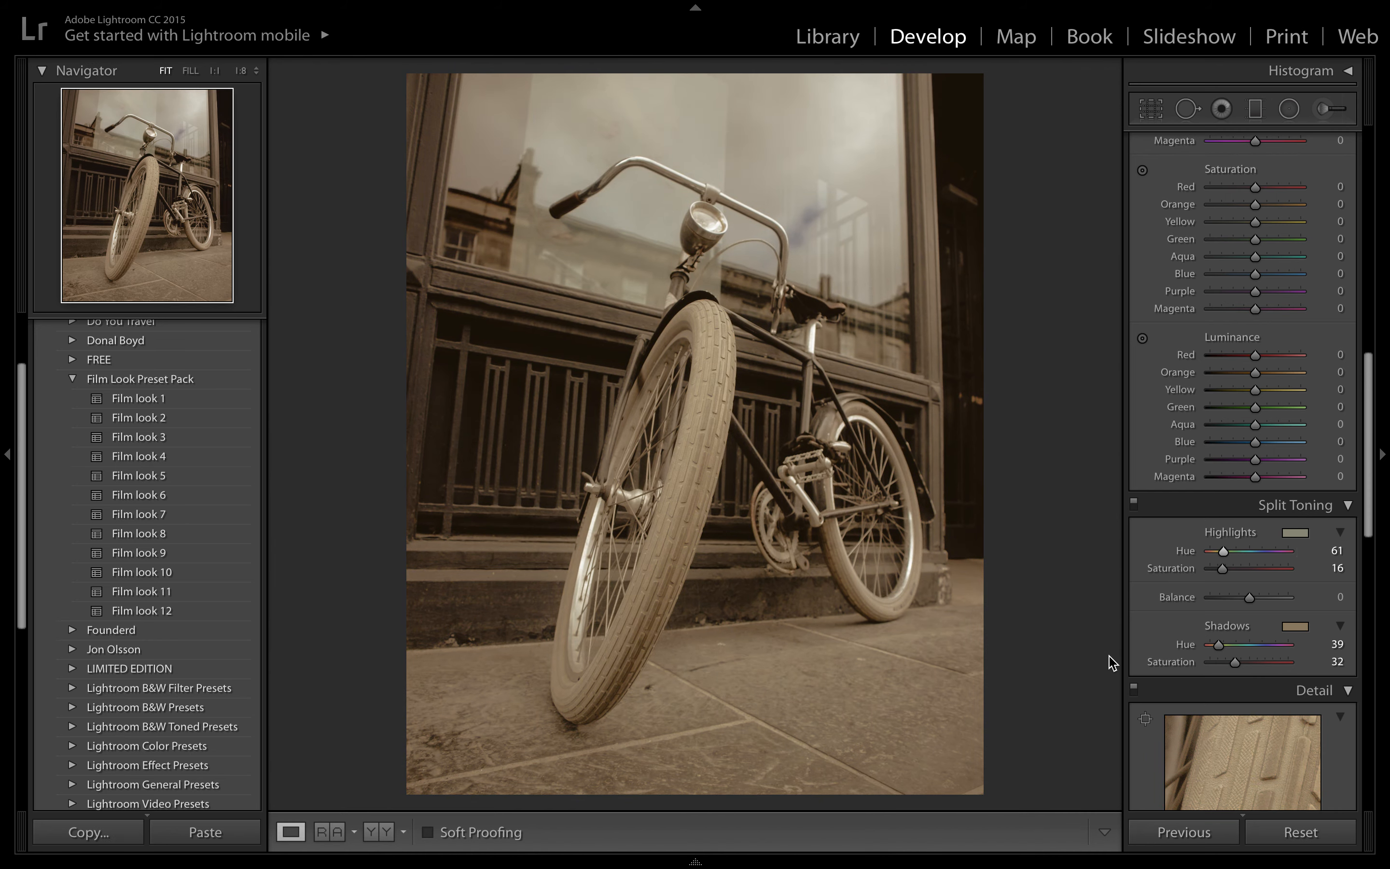
- Compare the split-toned photo with its original version by switching the before view on and off twice
key("backslash")
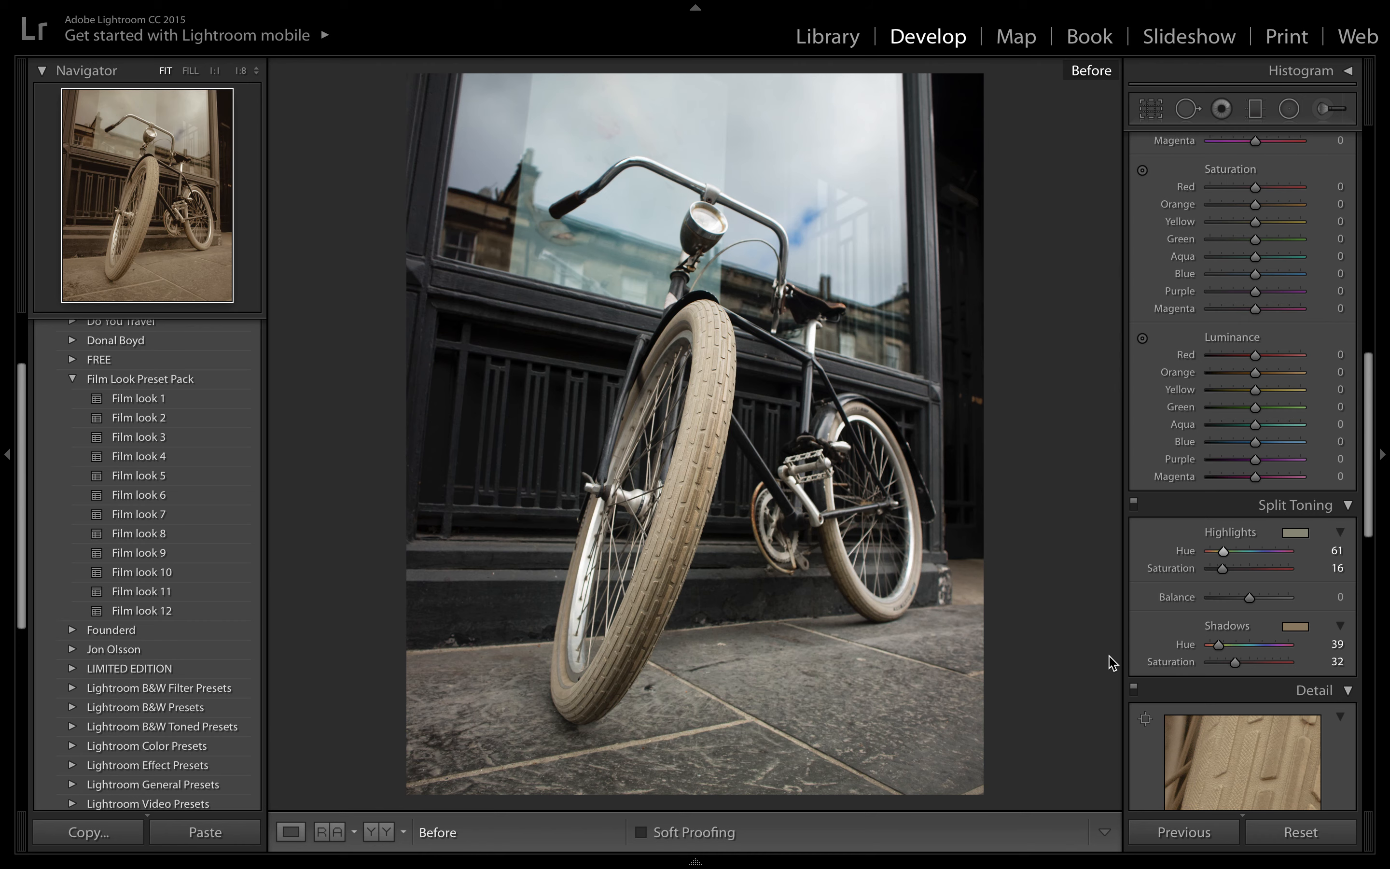
key("backslash")
key("backslash")
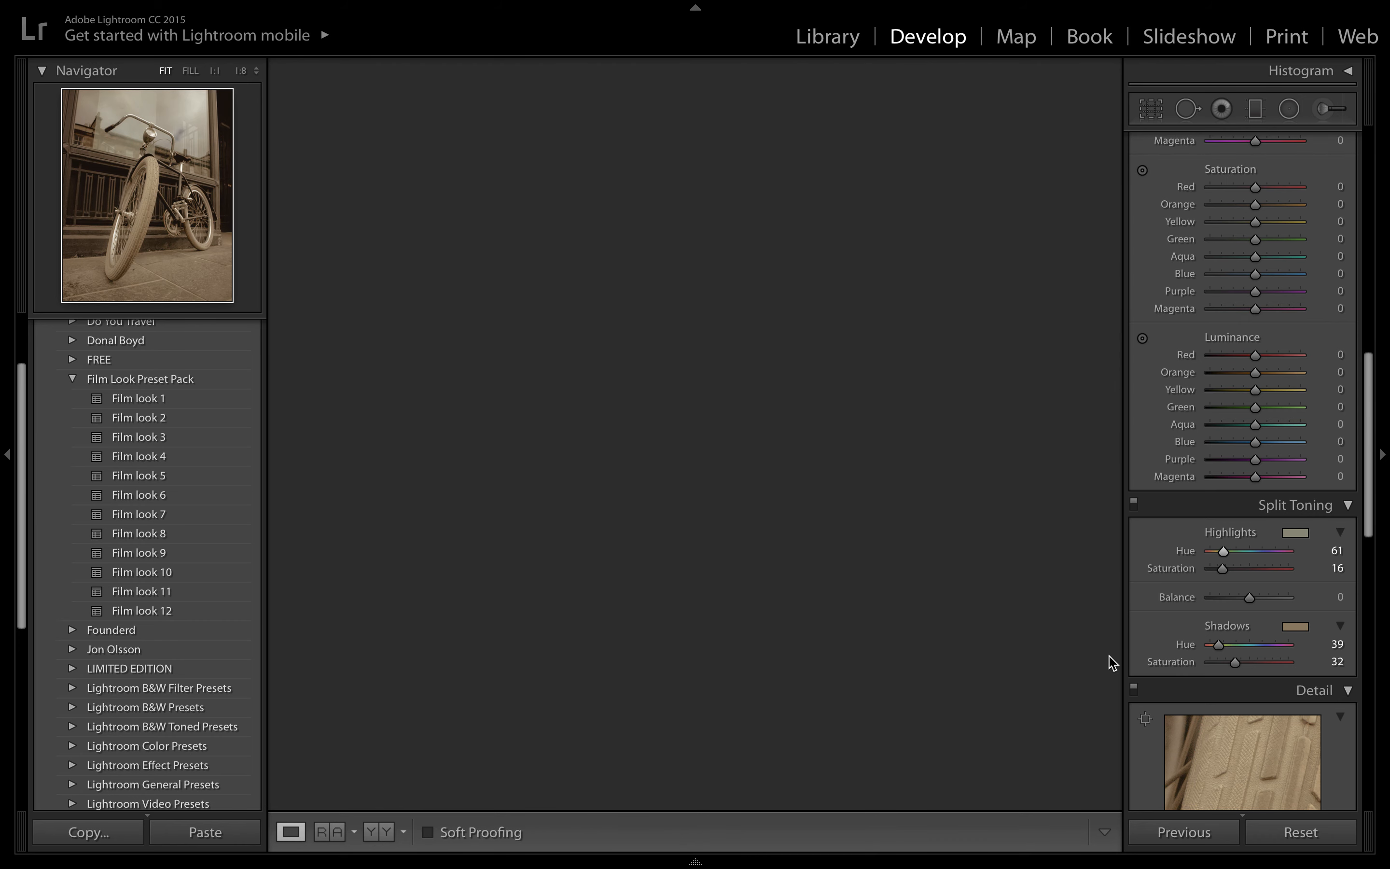
key("backslash")
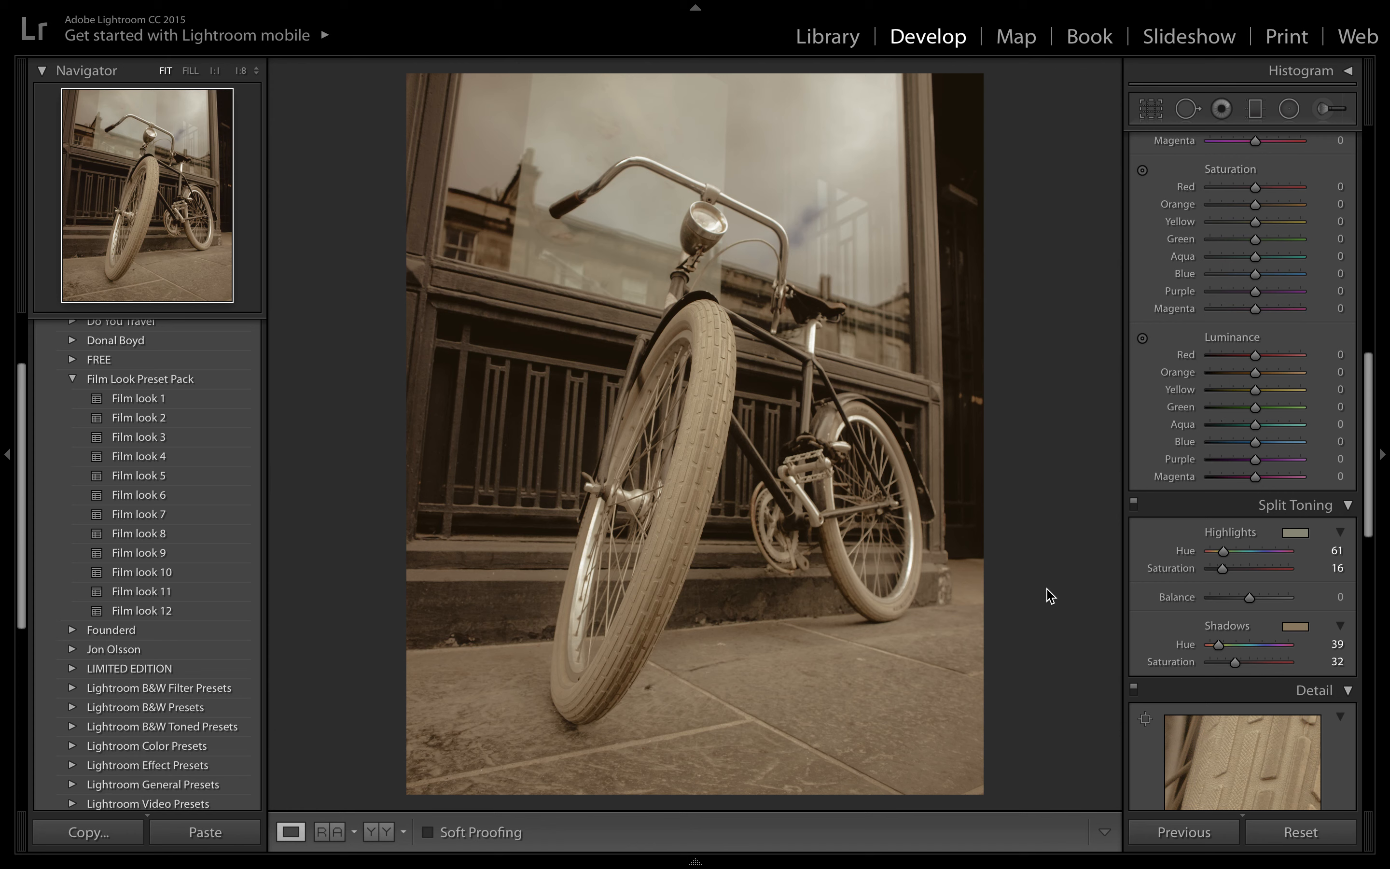
- Set the Sharpening Amount to 0 and the Noise Reduction Luminance to 38 to soften the photo
scroll(1235, 638, "down", 5)
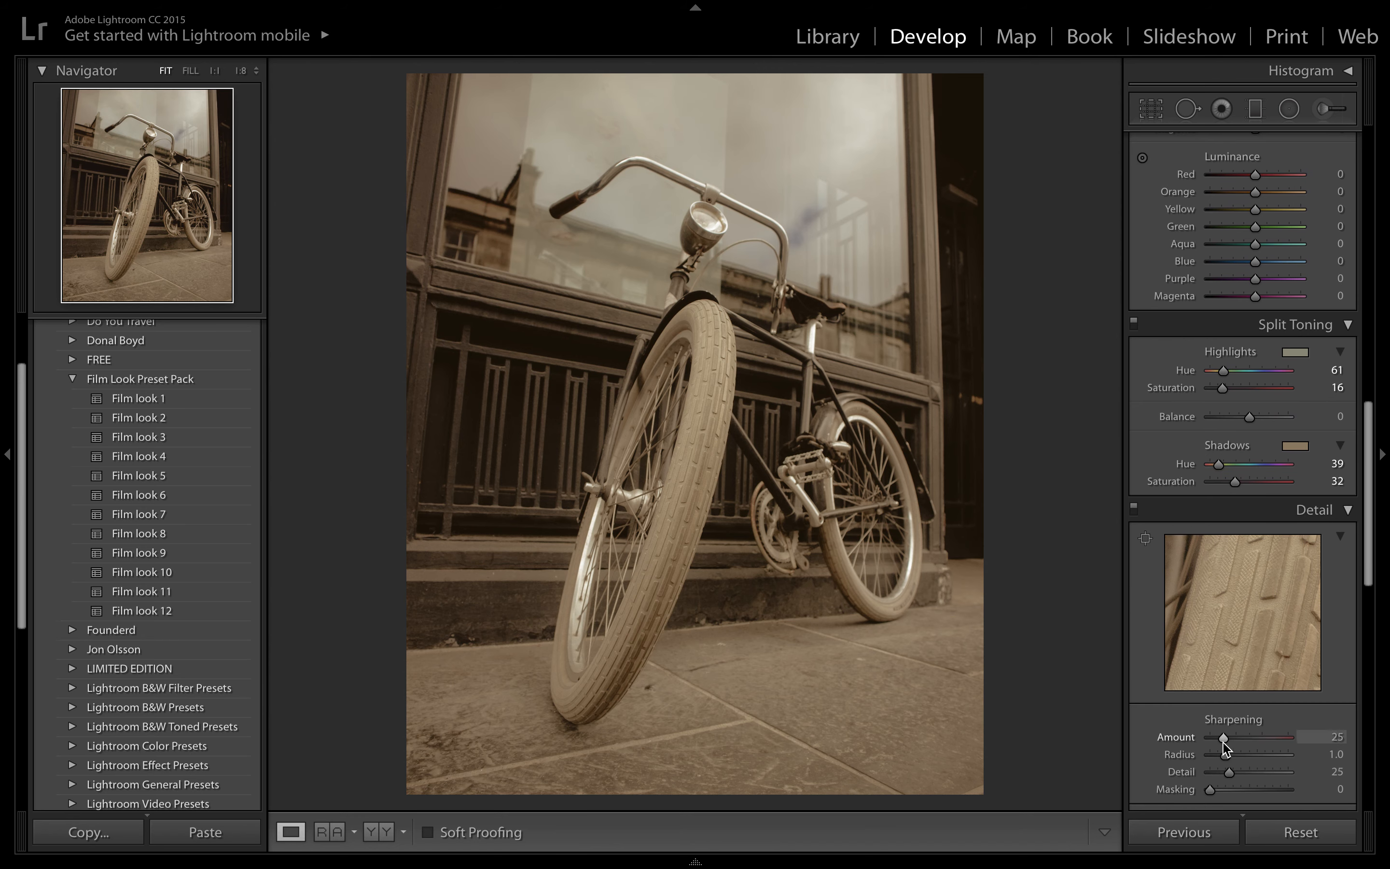
left_click_drag(1223, 738, 1187, 746)
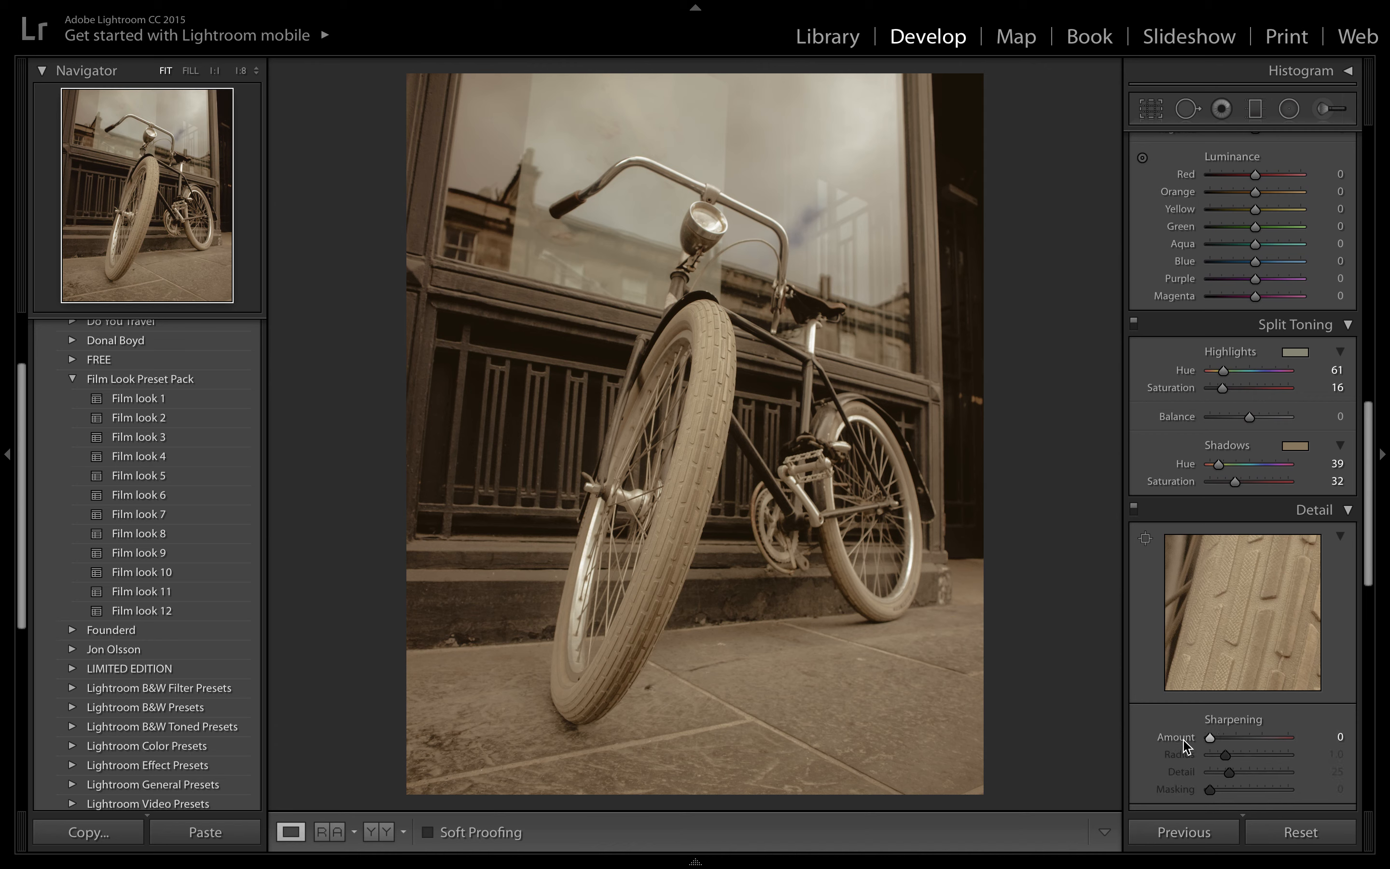
scroll(1213, 693, "down", 3)
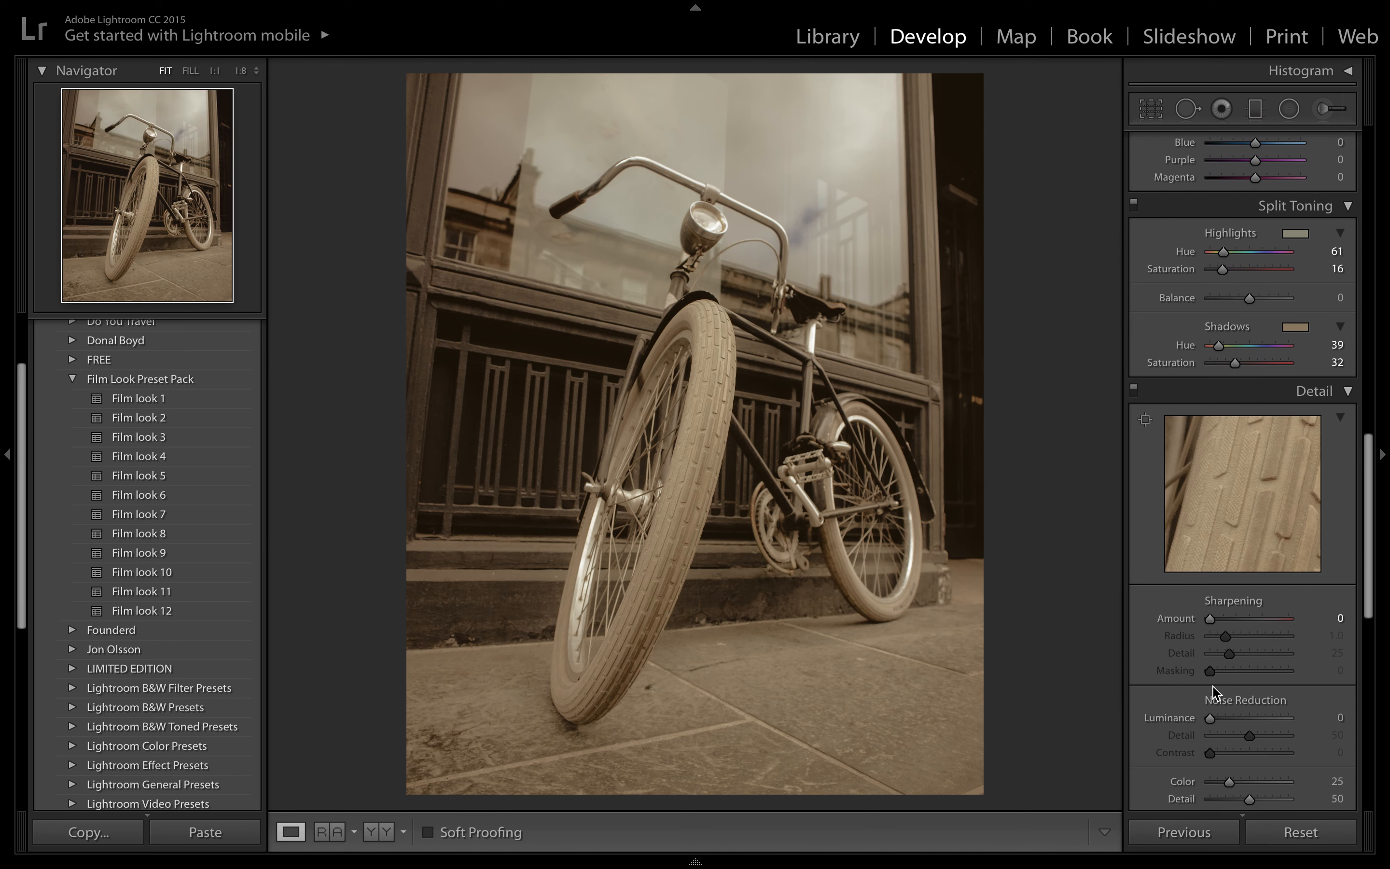
scroll(1224, 785, "up", 1)
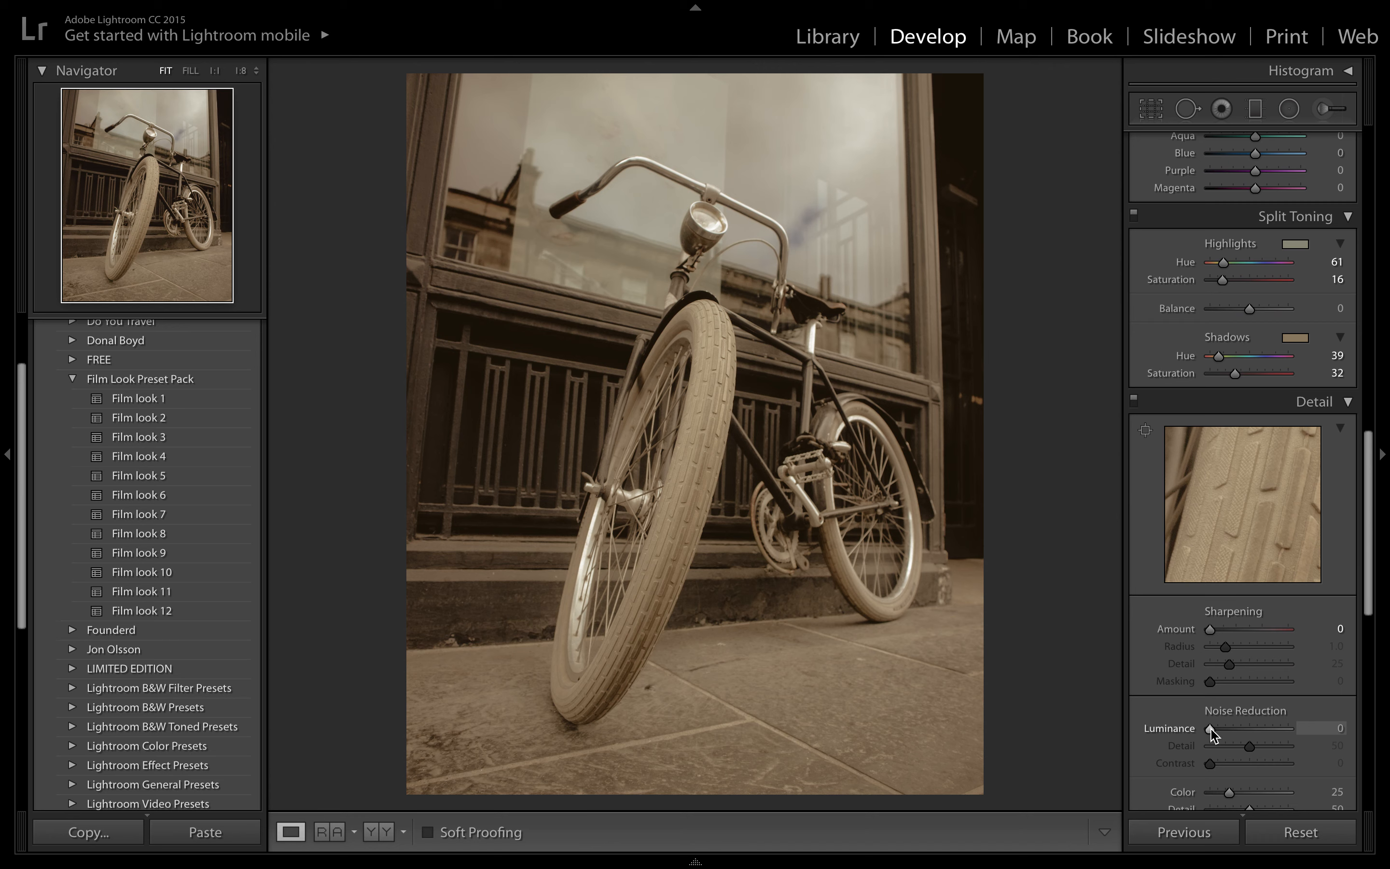
left_click_drag(1212, 730, 1222, 729)
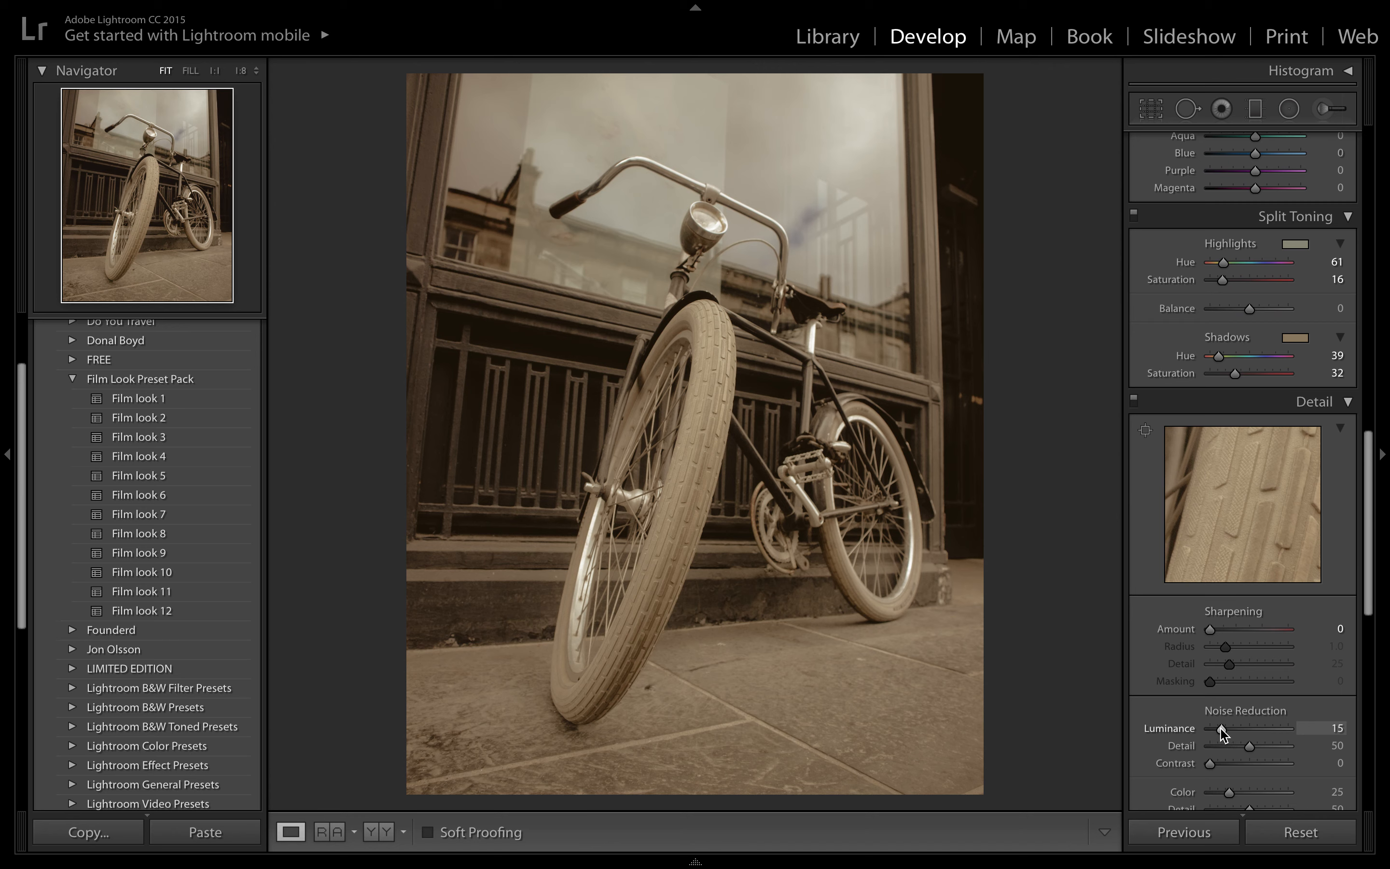
left_click_drag(1222, 733, 1239, 734)
left_click_drag(1238, 730, 1242, 730)
left_click_drag(1242, 730, 1287, 730)
left_click(1240, 728)
- Add film grain with Amount 37, Size 52 and Roughness 66, and compare the result with the original photo
scroll(1268, 585, "down", 5)
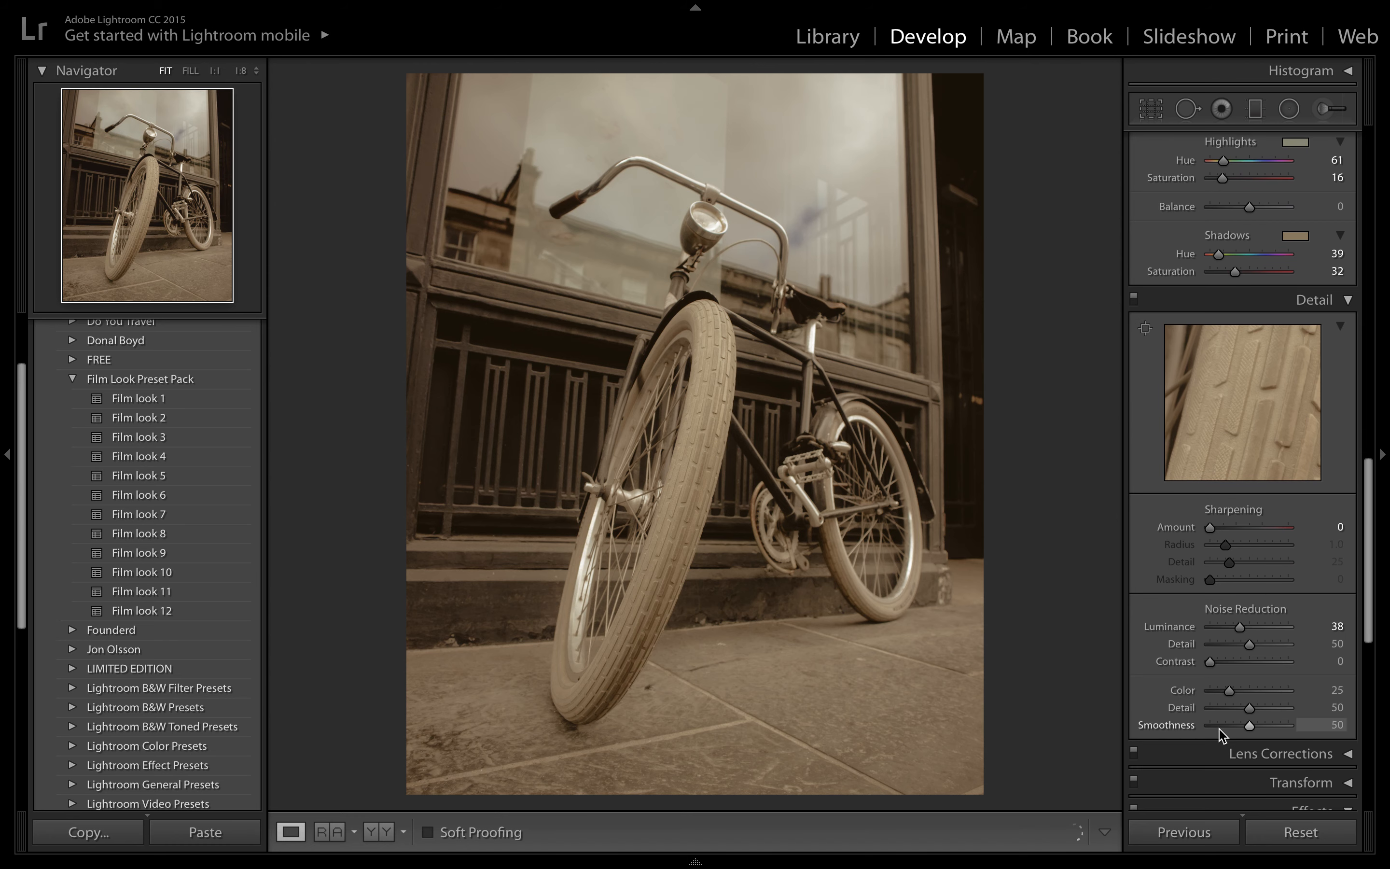
scroll(1221, 736, "down", 5)
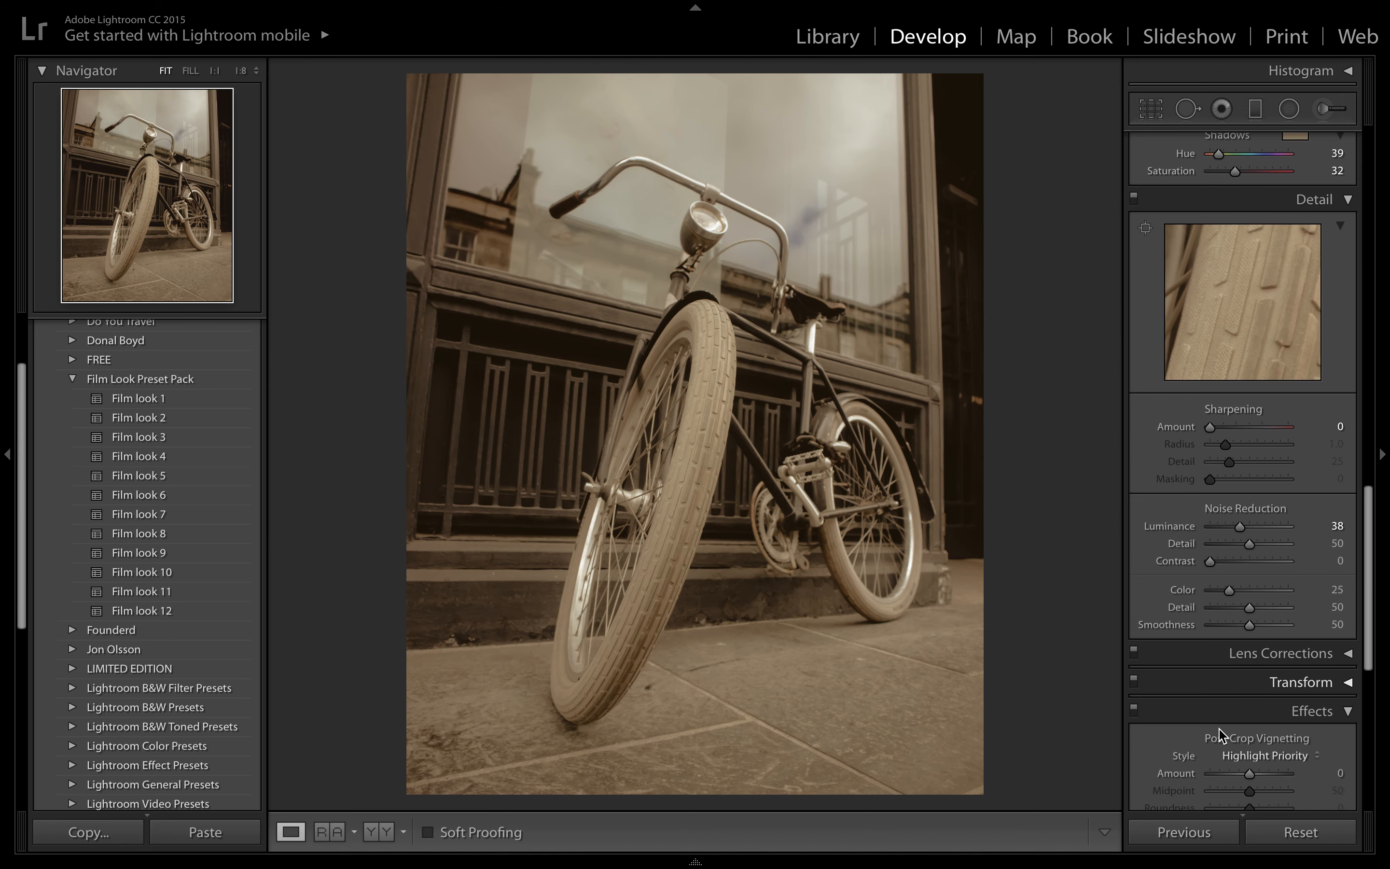
scroll(1221, 735, "down", 8)
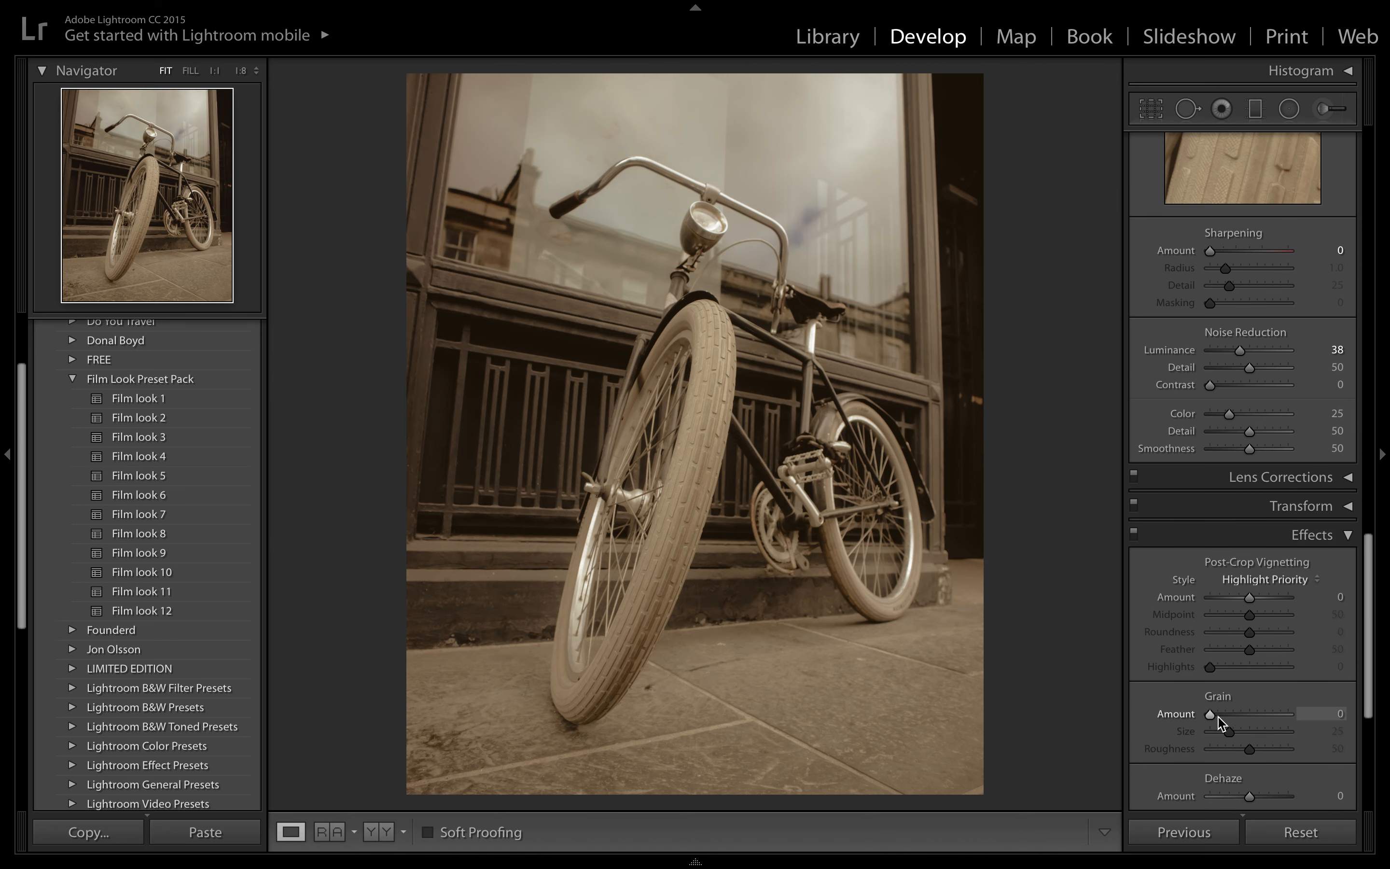
left_click_drag(1228, 718, 1241, 717)
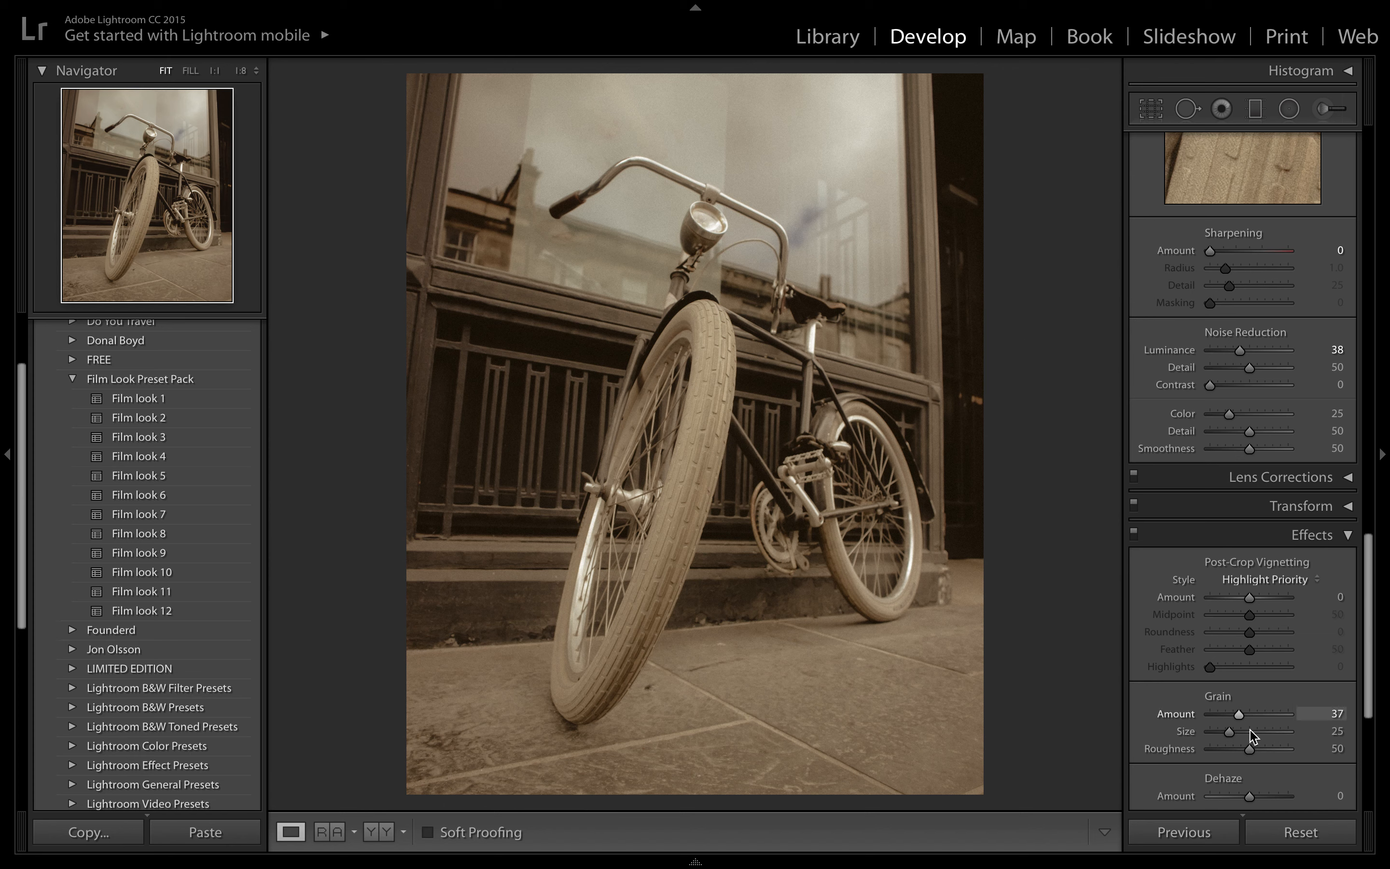
left_click_drag(1233, 731, 1253, 730)
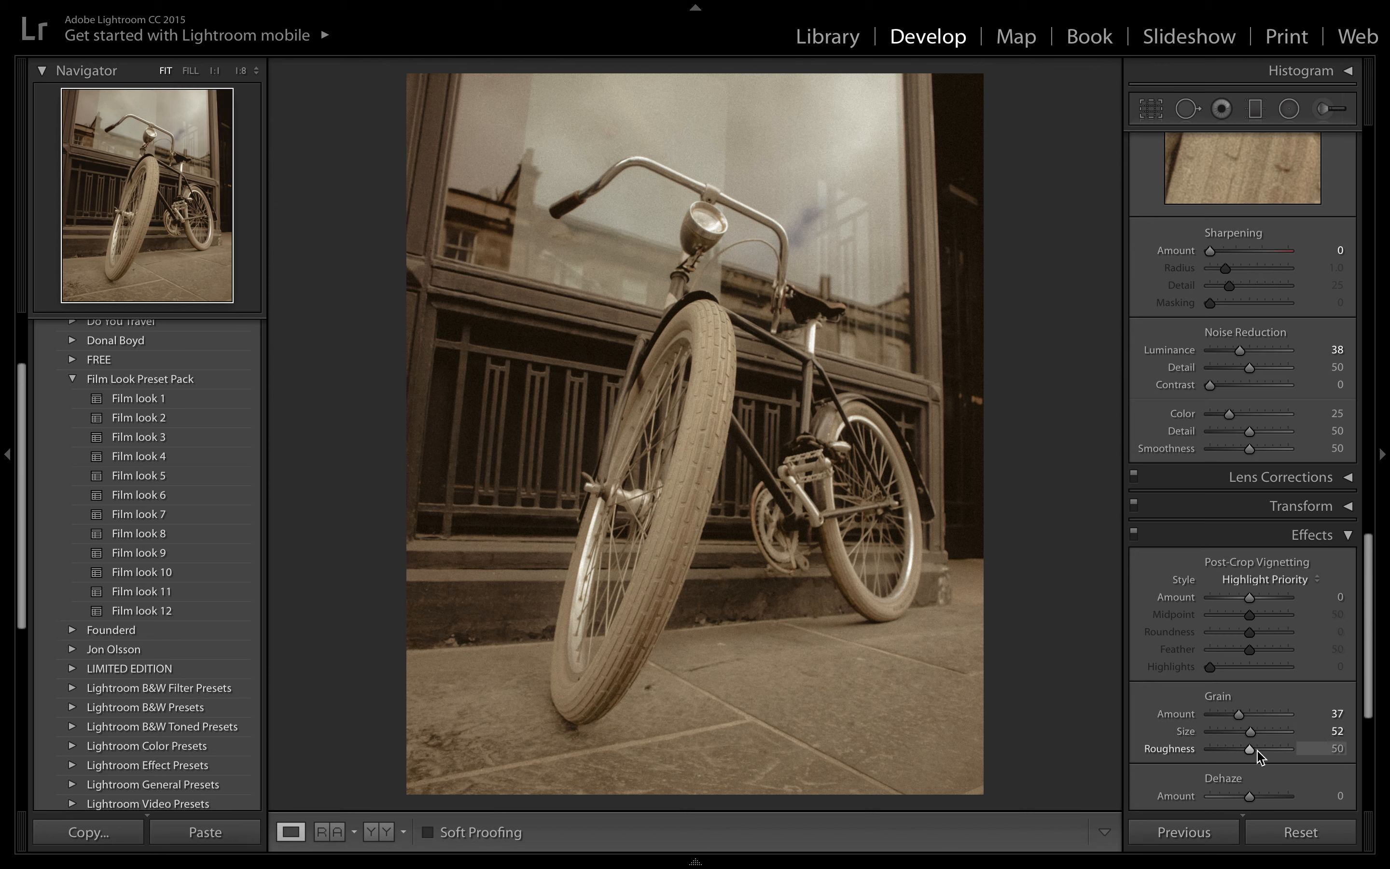
left_click_drag(1257, 751, 1248, 738)
key("backslash")
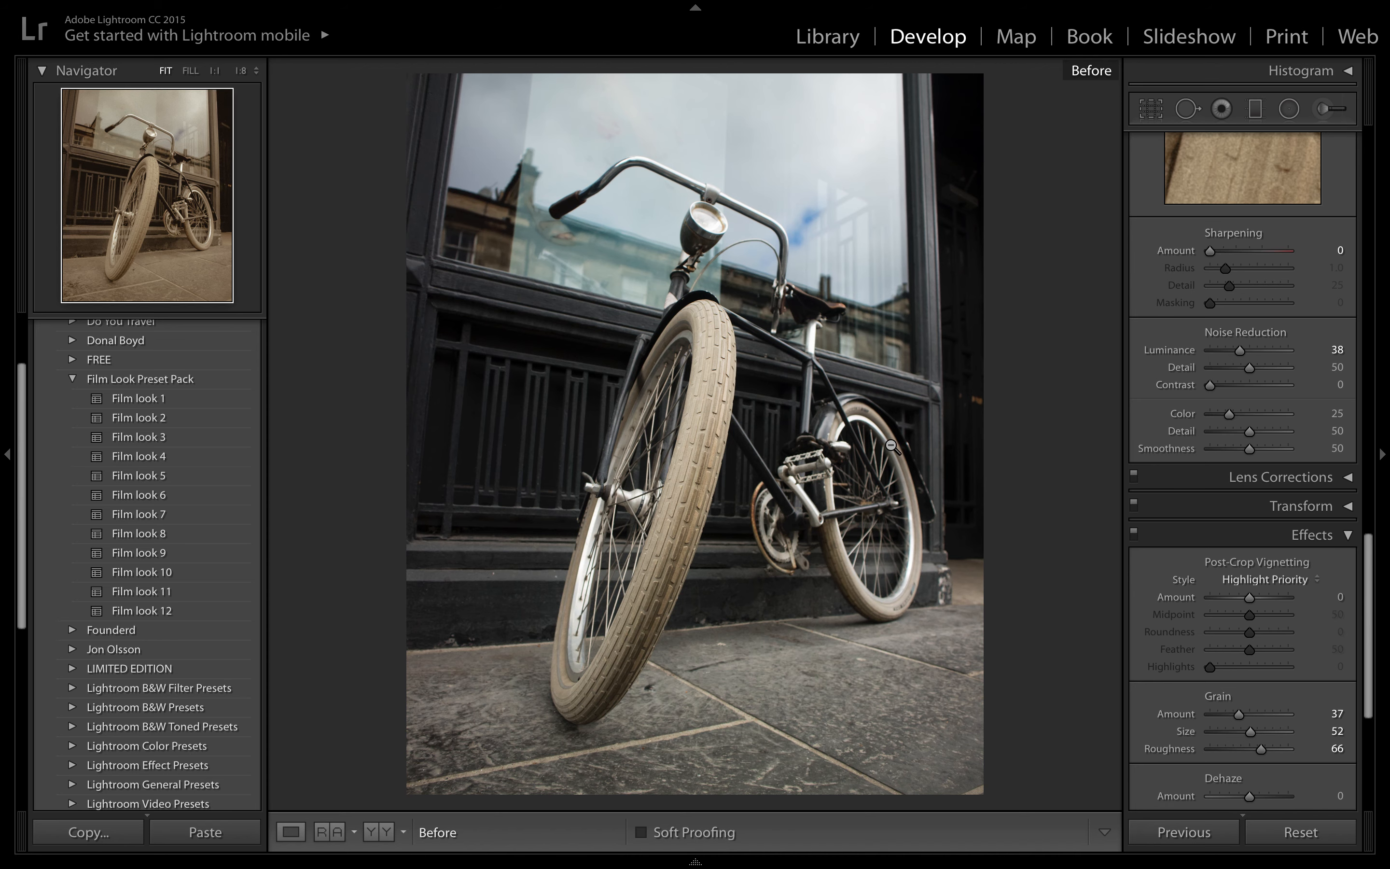
key("backslash")
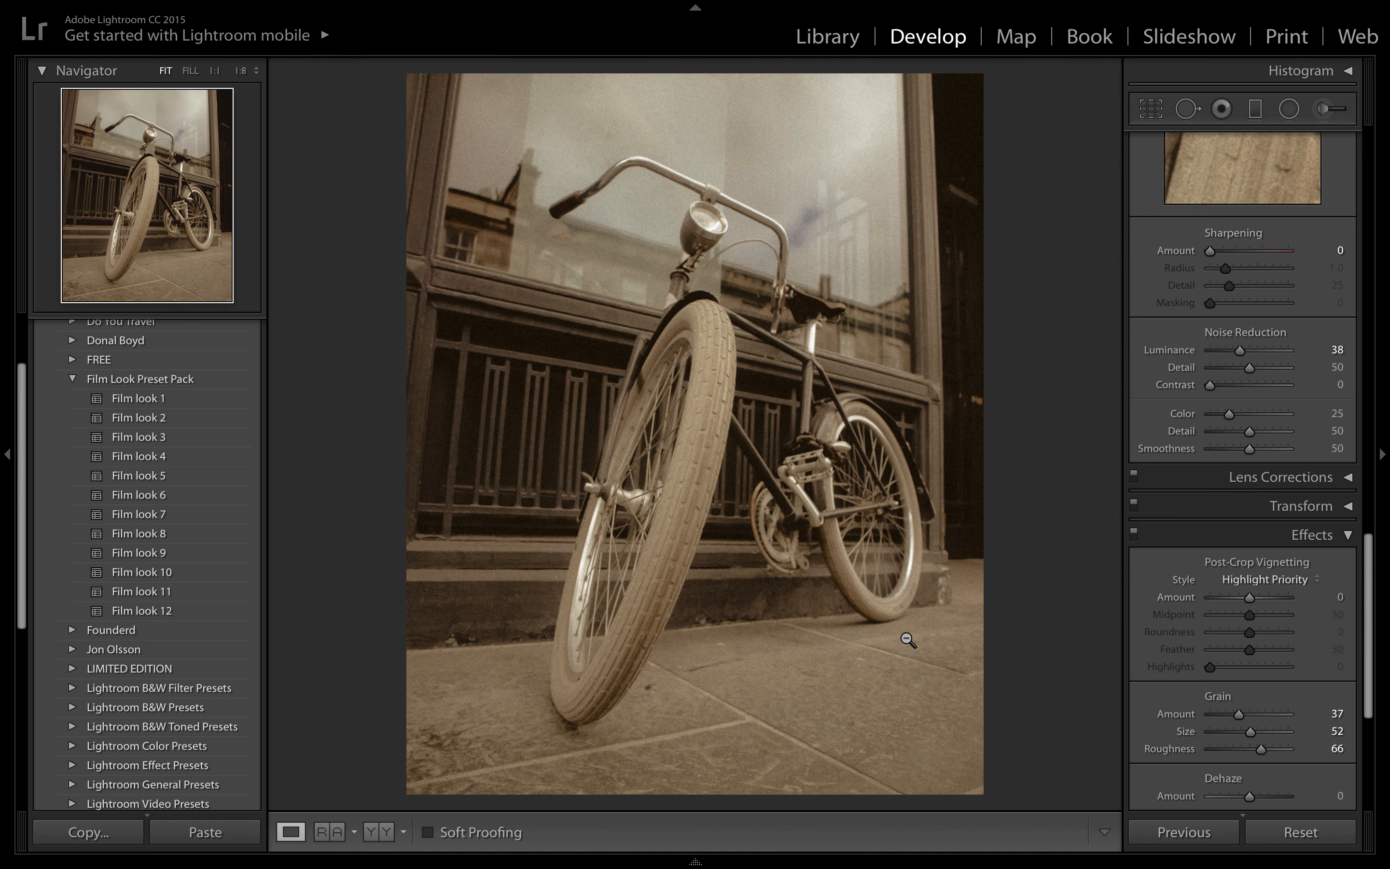
- Set the HSL Saturation of Blue to +27 and of Green to +63
scroll(1218, 560, "up", 10)
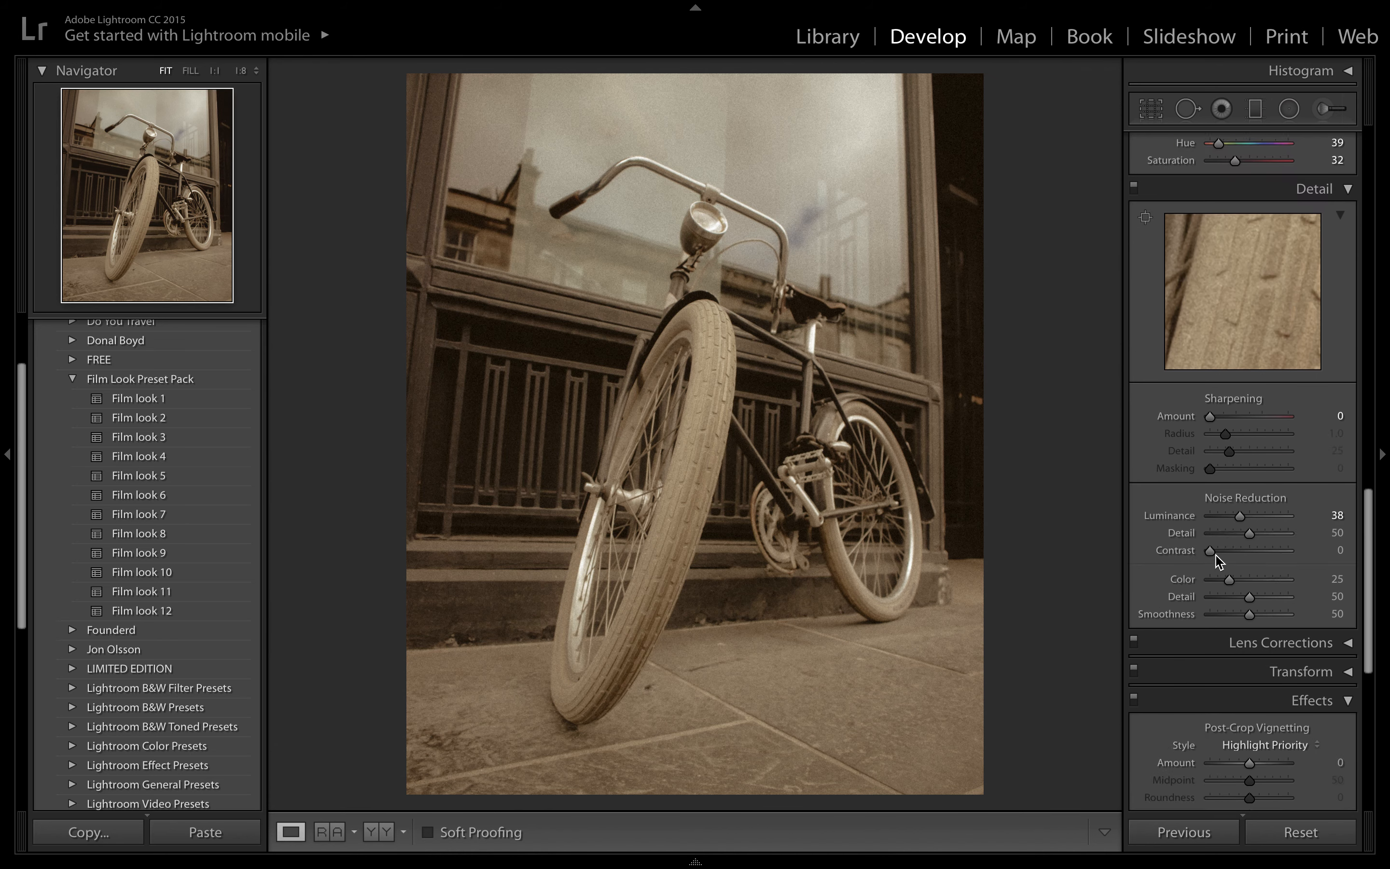
scroll(1218, 560, "up", 3)
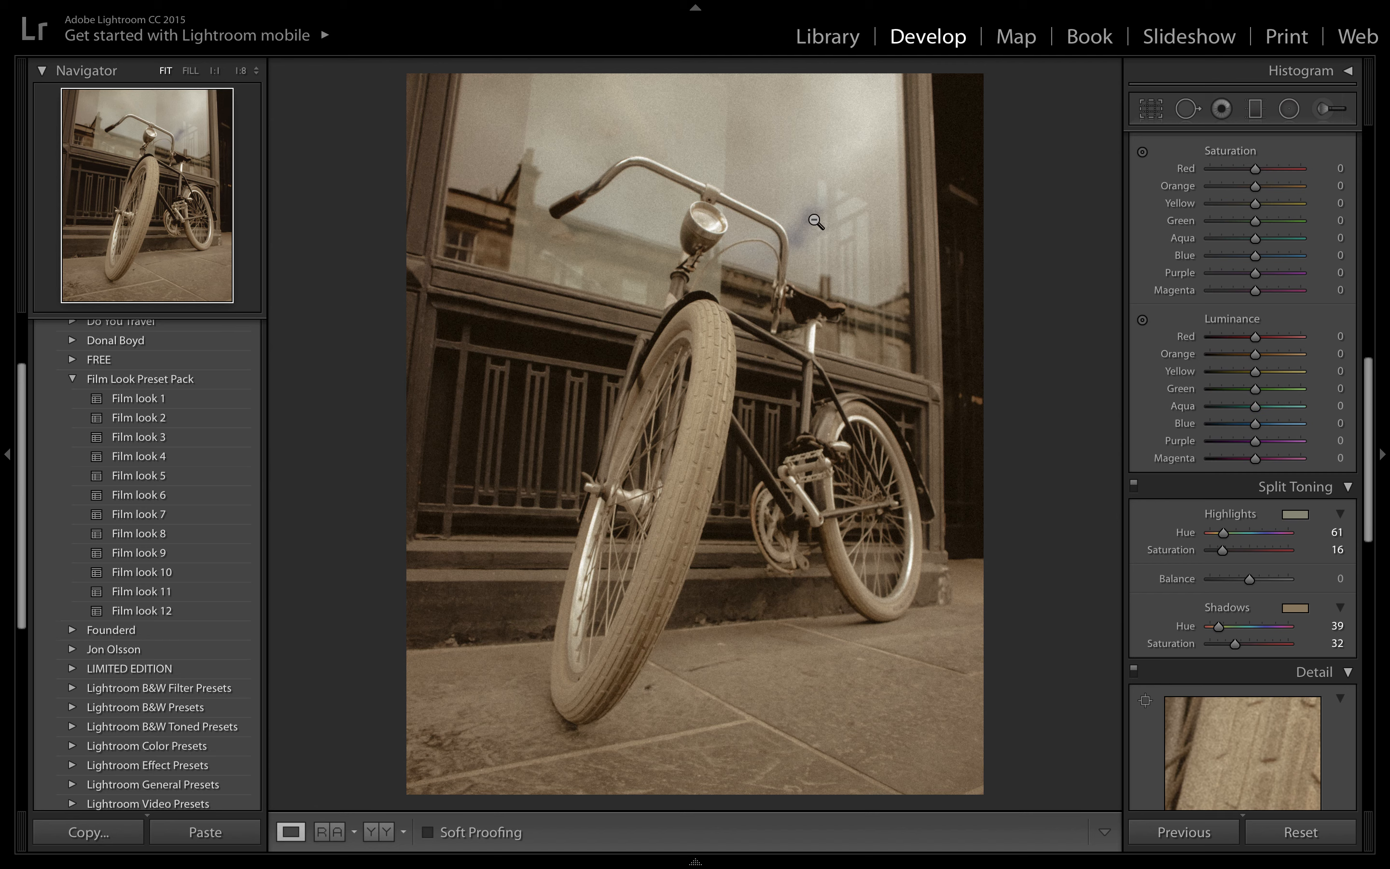
scroll(1248, 338, "up", 2)
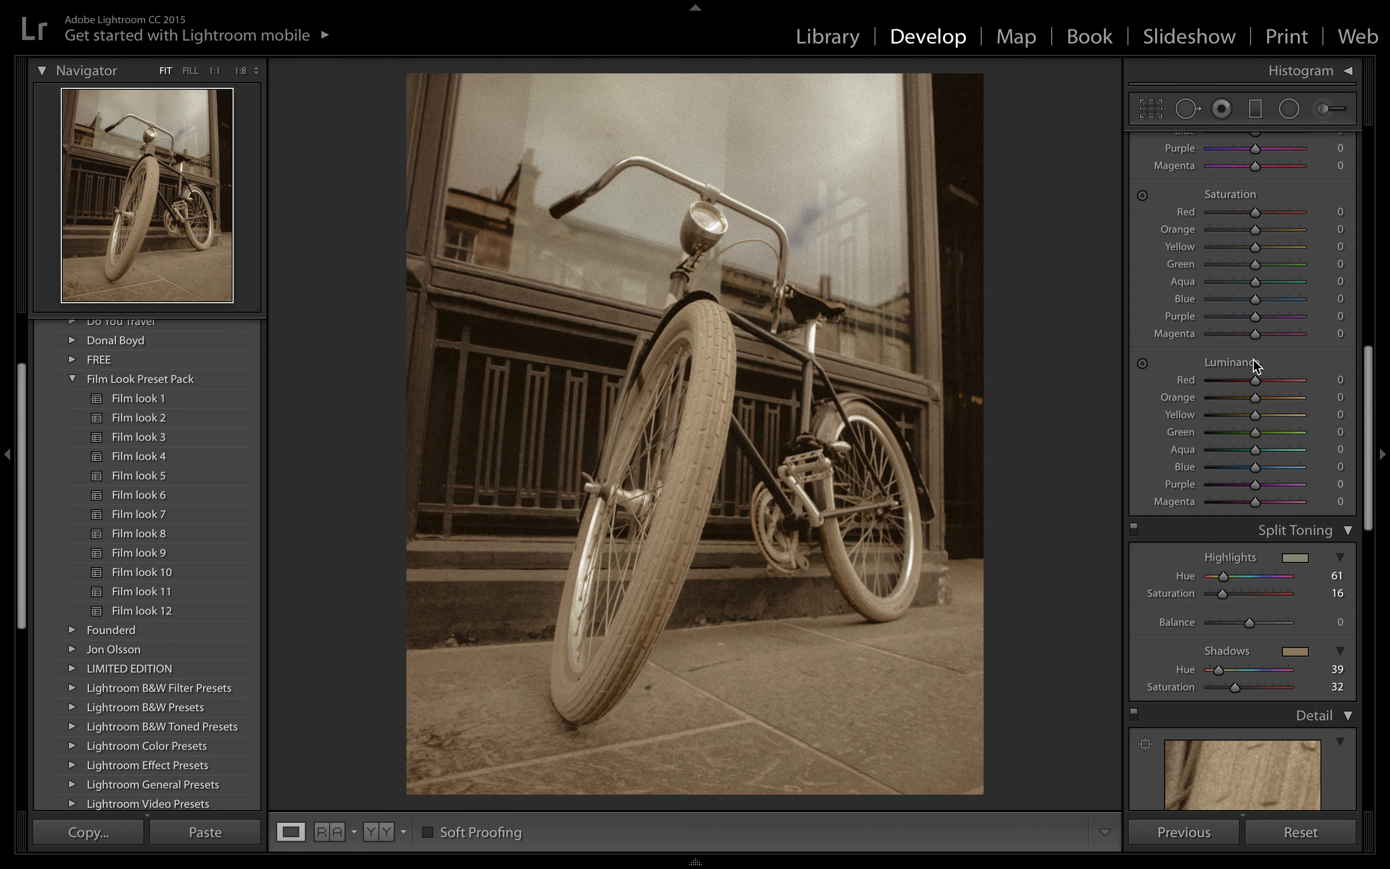
scroll(1255, 356, "up", 1)
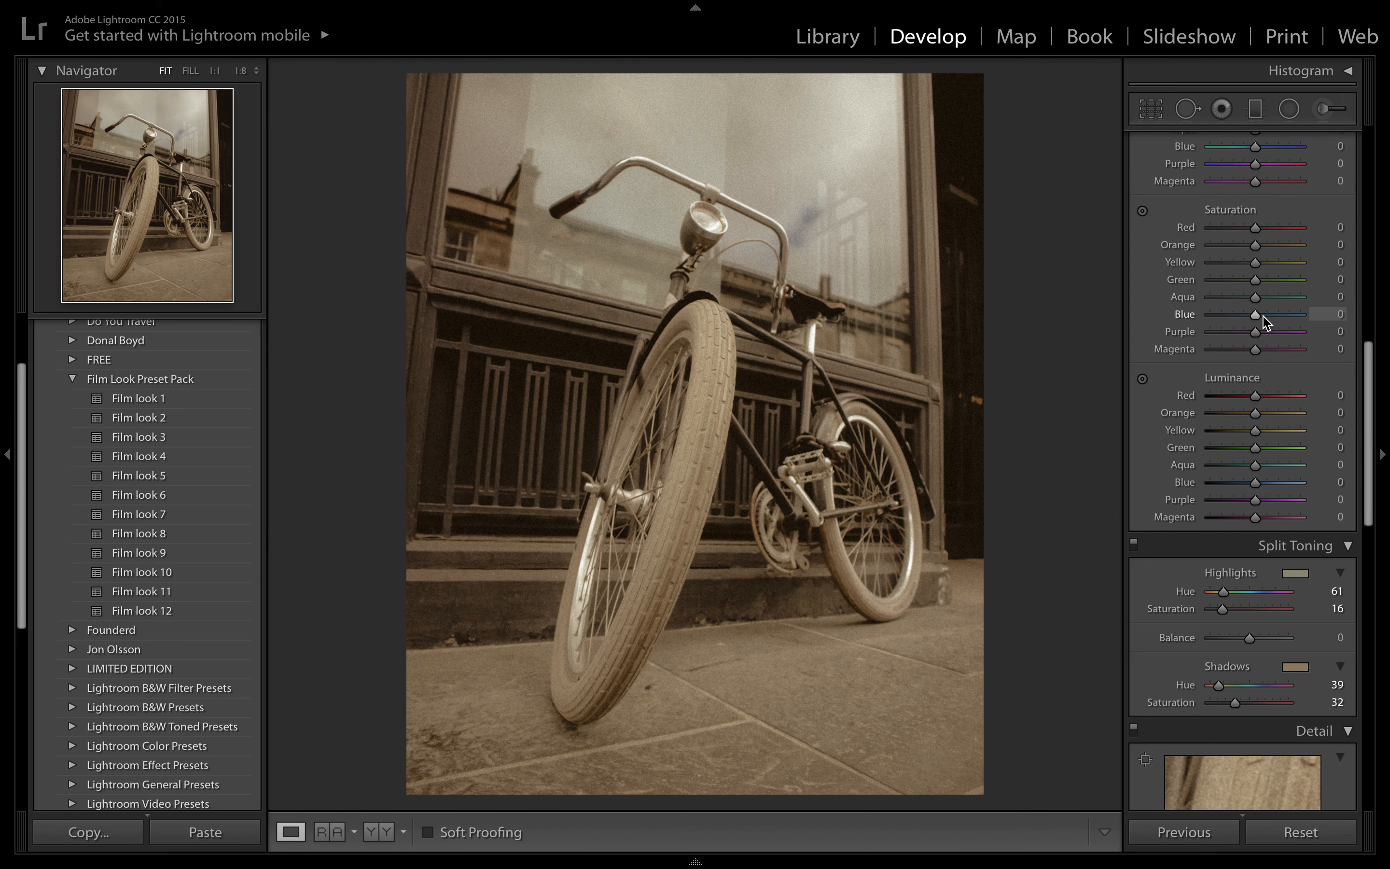
left_click_drag(1261, 315, 1281, 283)
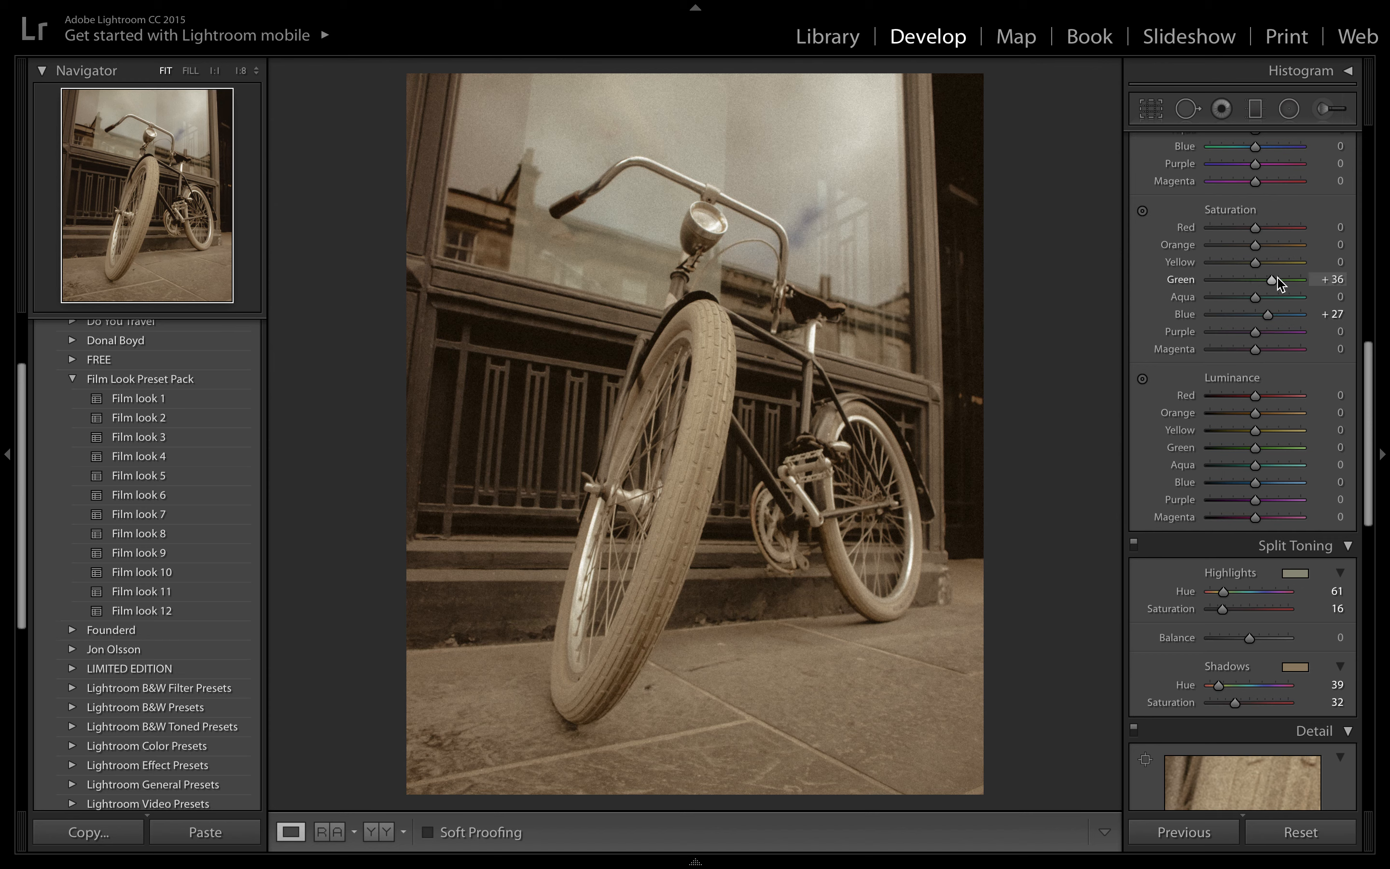
left_click_drag(1278, 283, 1290, 283)
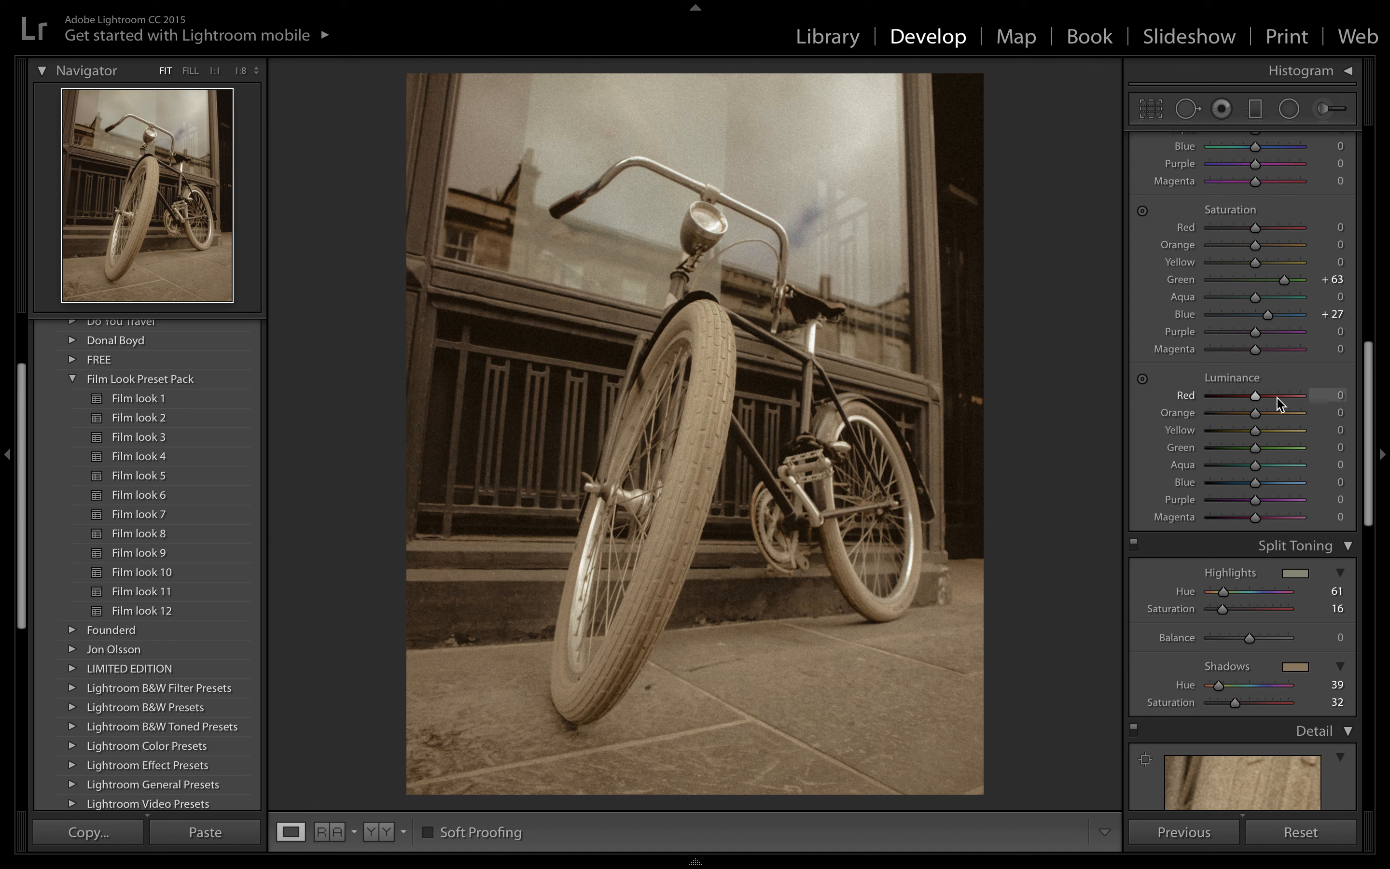
- Try dark post-crop vignettes, and set the Post-Crop Vignetting Amount to +26 for a light, faded edge
scroll(1281, 408, "down", 5)
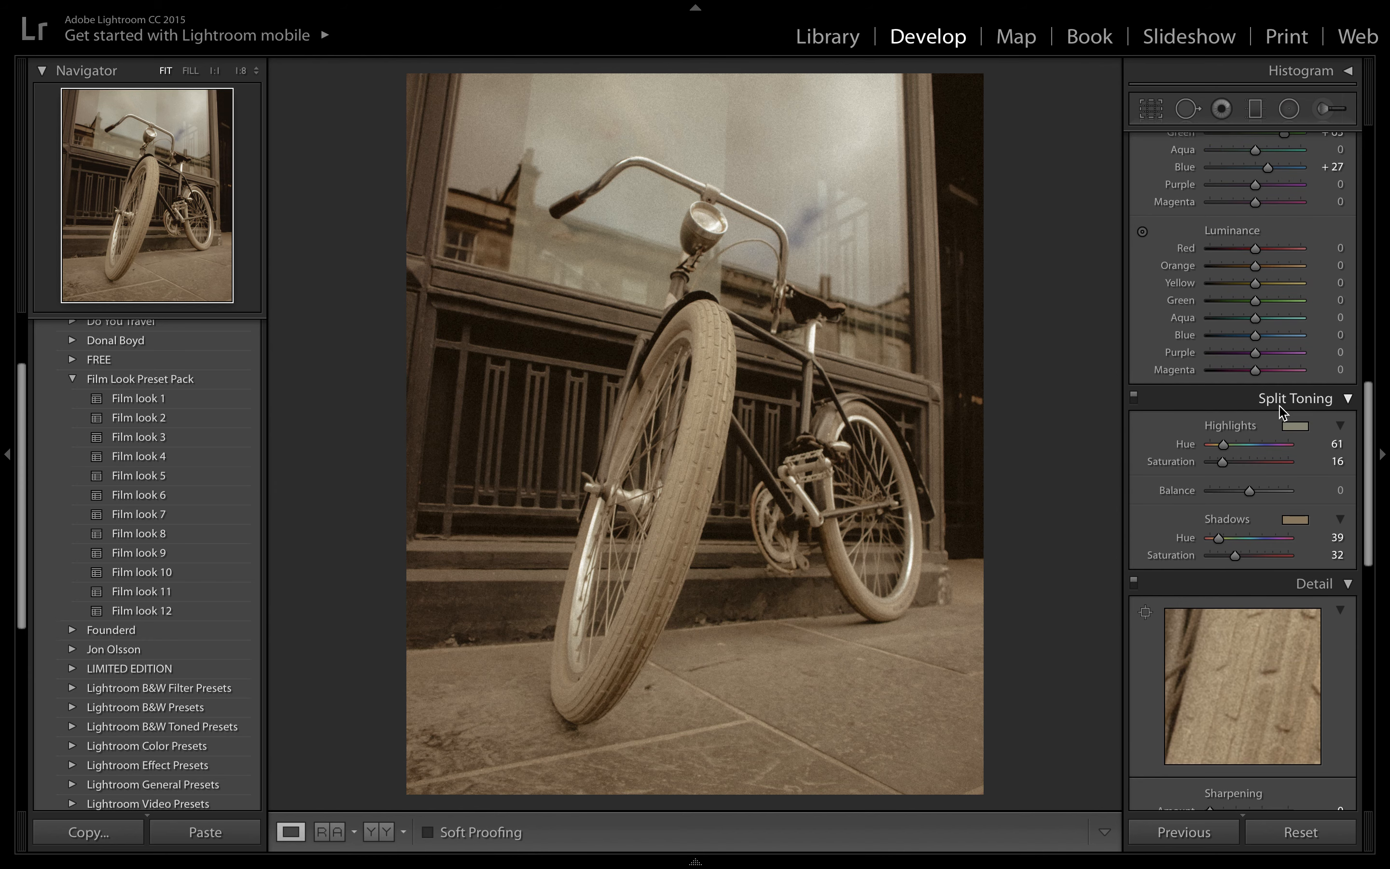
scroll(1281, 408, "down", 12)
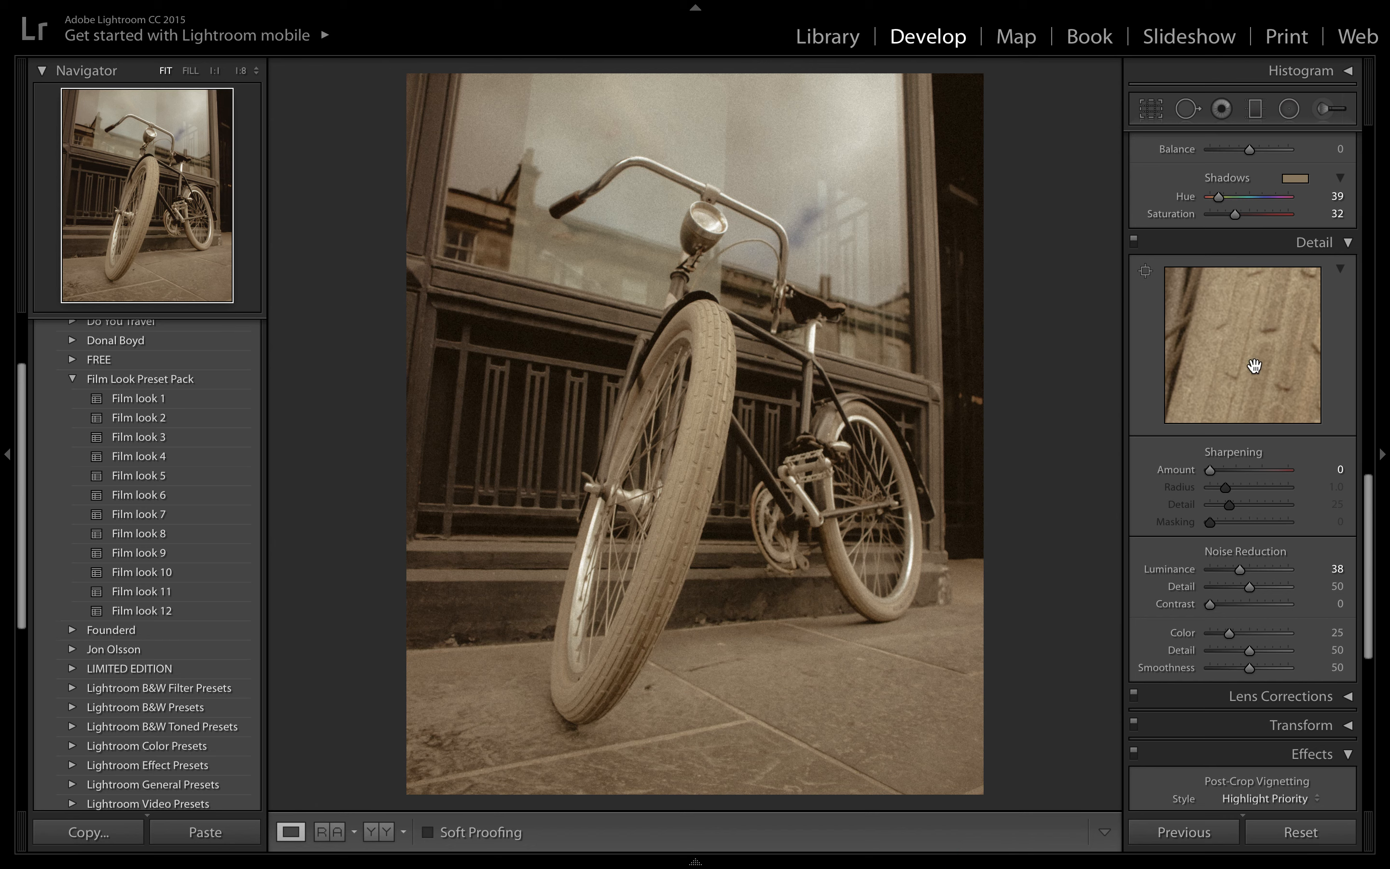
scroll(1261, 363, "down", 10)
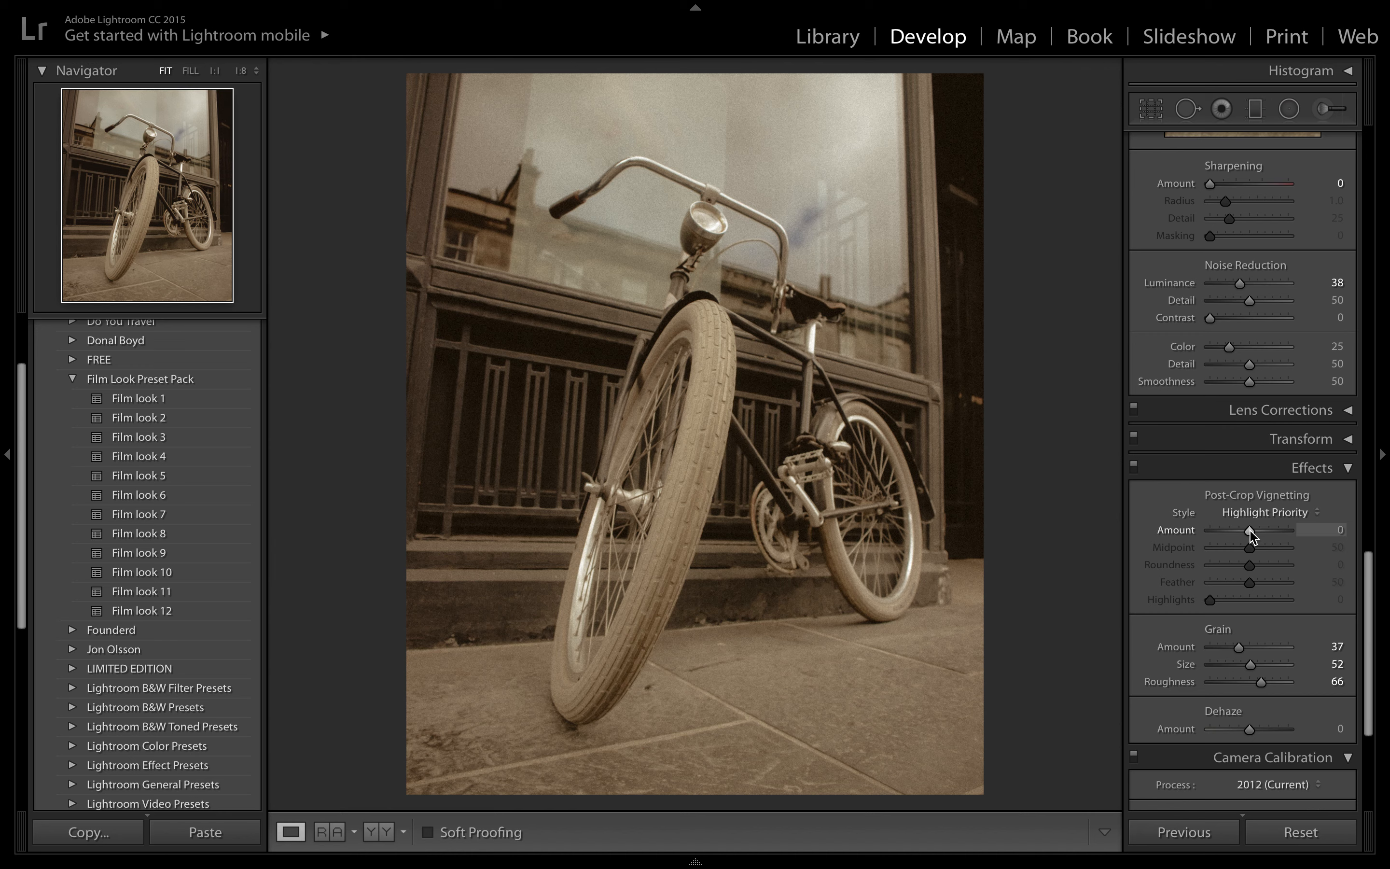
left_click_drag(1249, 531, 1234, 531)
double_click(1234, 531)
left_click(1234, 531)
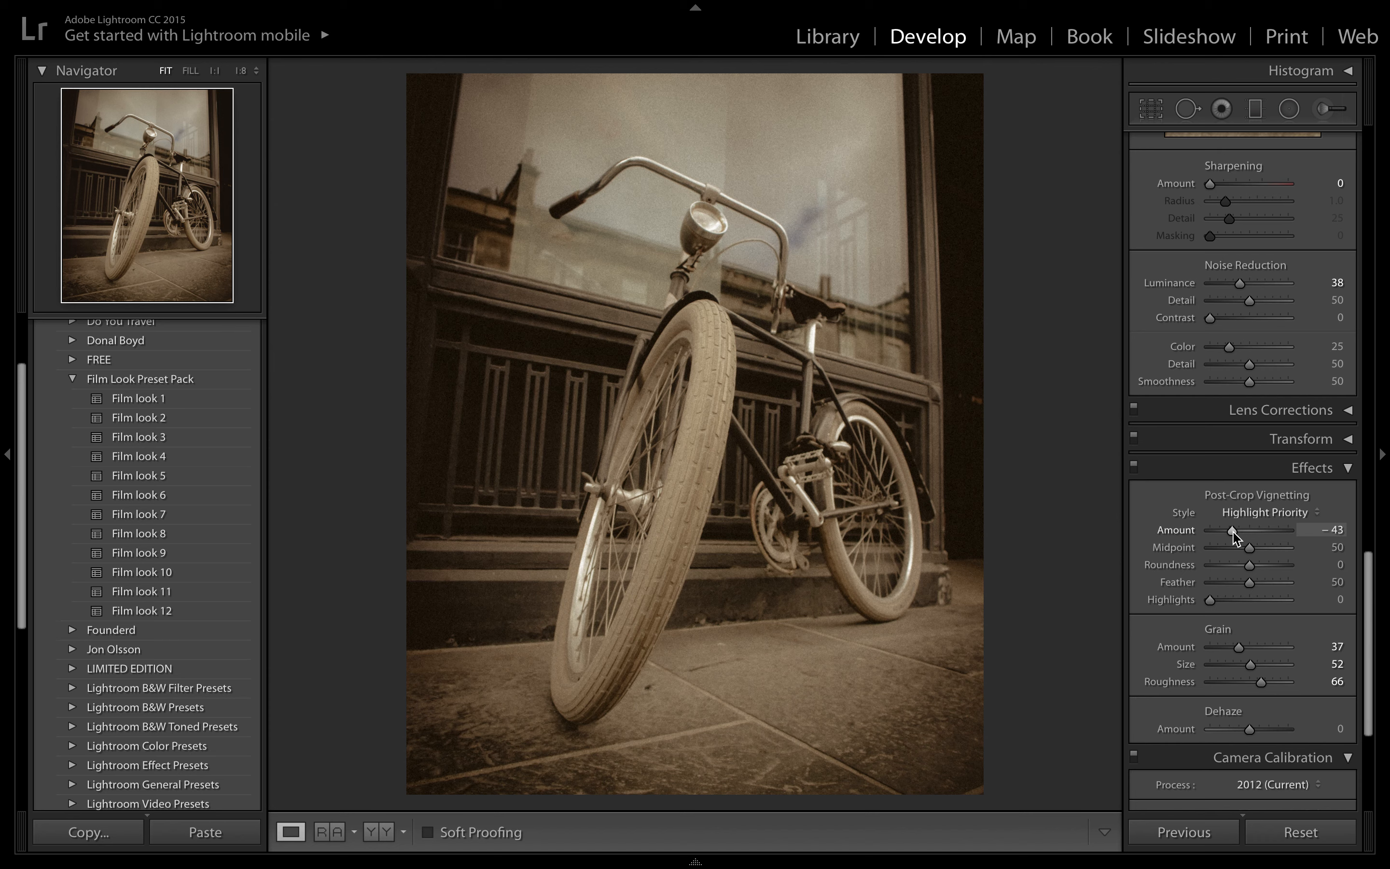
left_click_drag(1233, 532, 1242, 532)
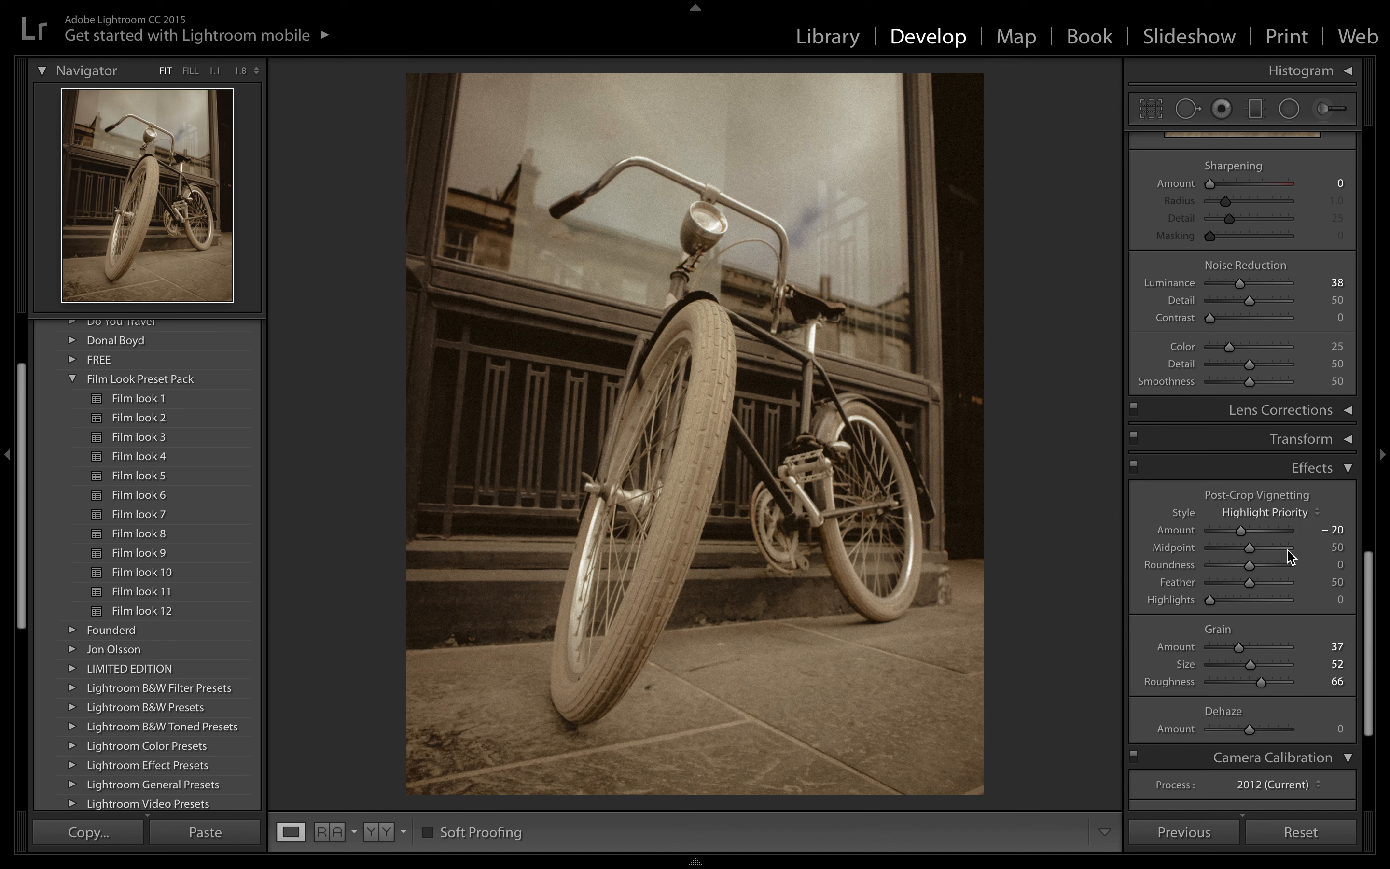
left_click_drag(1243, 534, 1262, 538)
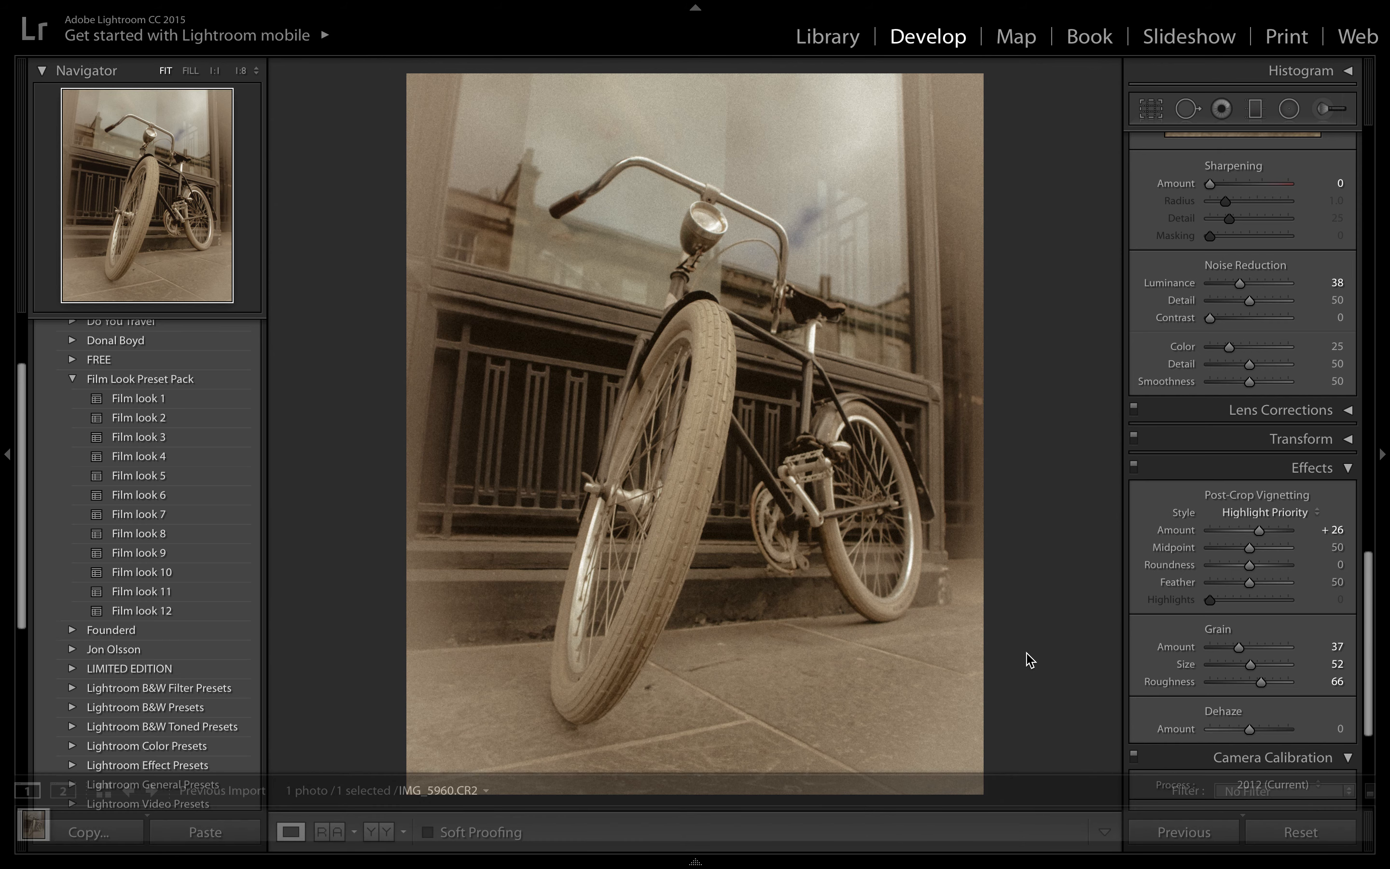
- Try shifting the Blue, Green and Red Primary Hue in Camera Calibration, resetting each to 0
scroll(1258, 535, "down", 3)
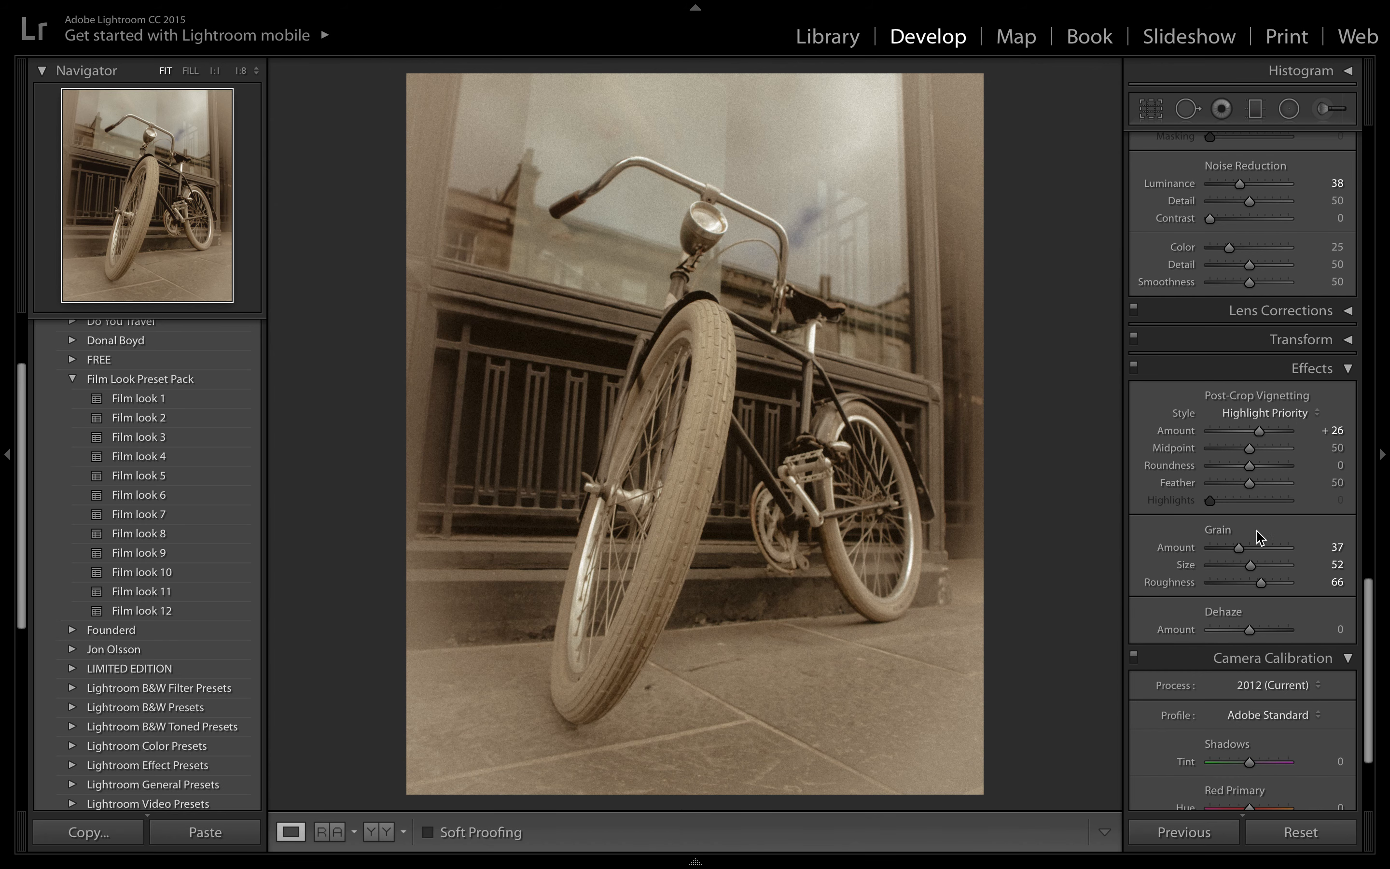
scroll(1264, 710, "down", 5)
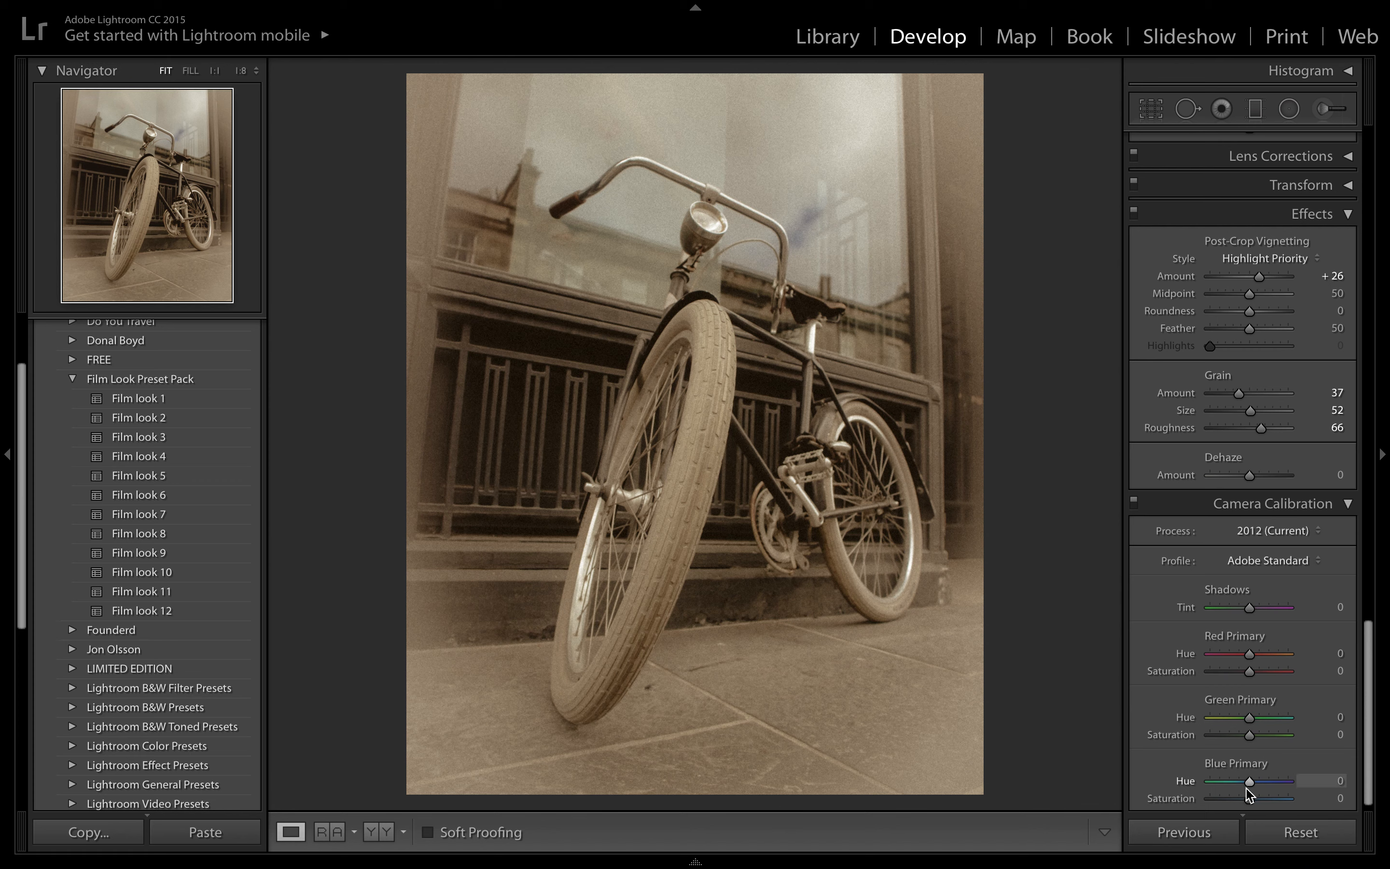
mouse_move(1247, 784)
left_mouse_down()
mouse_move(1223, 788)
mouse_move(1257, 786)
left_mouse_up()
left_click(1280, 782)
double_click(1183, 784)
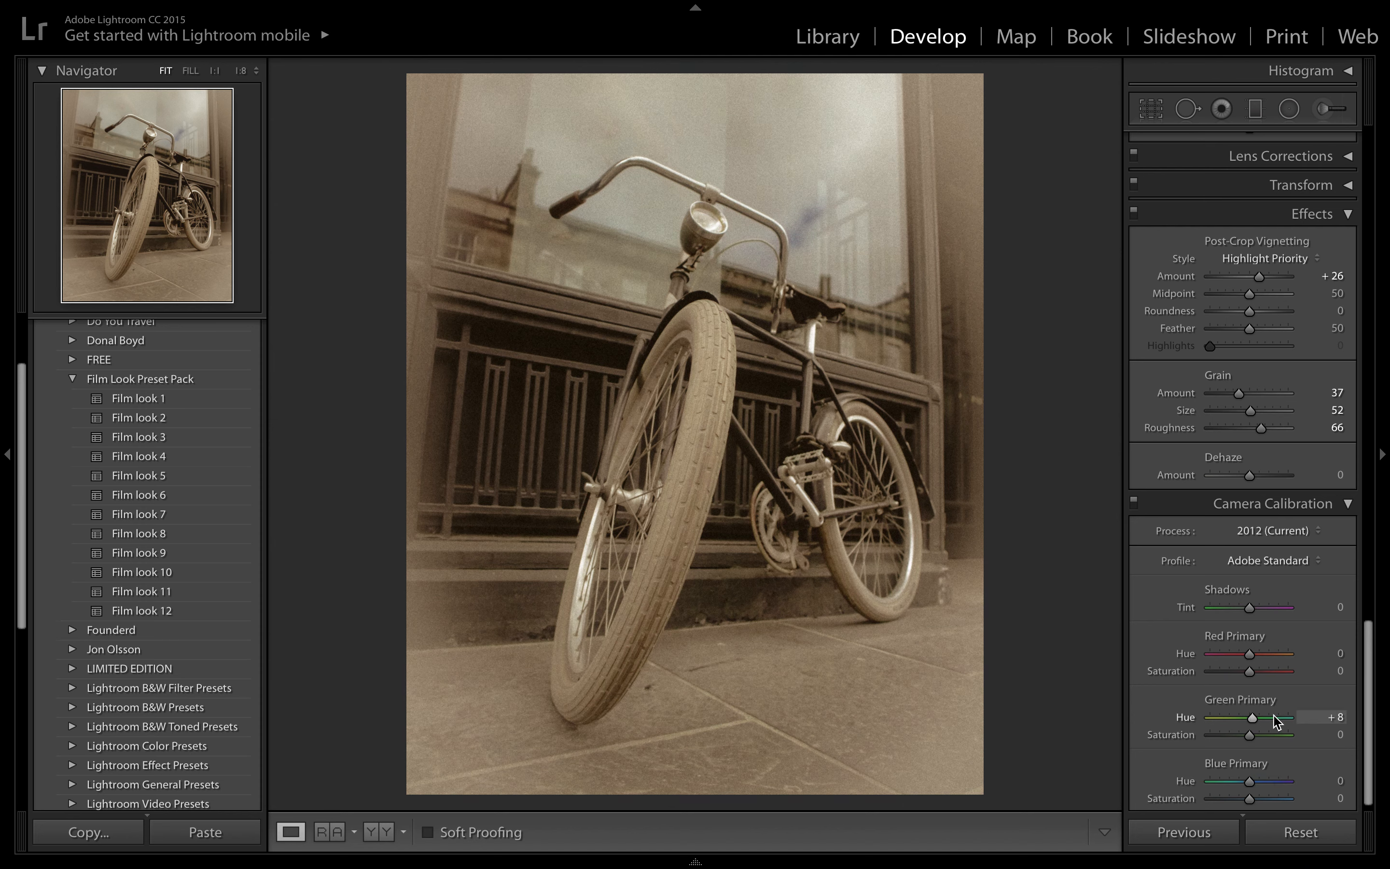
mouse_move(1278, 723)
left_mouse_down()
mouse_move(1215, 724)
mouse_move(1258, 724)
left_mouse_up()
double_click(1187, 718)
left_click_drag(1249, 656, 1200, 666)
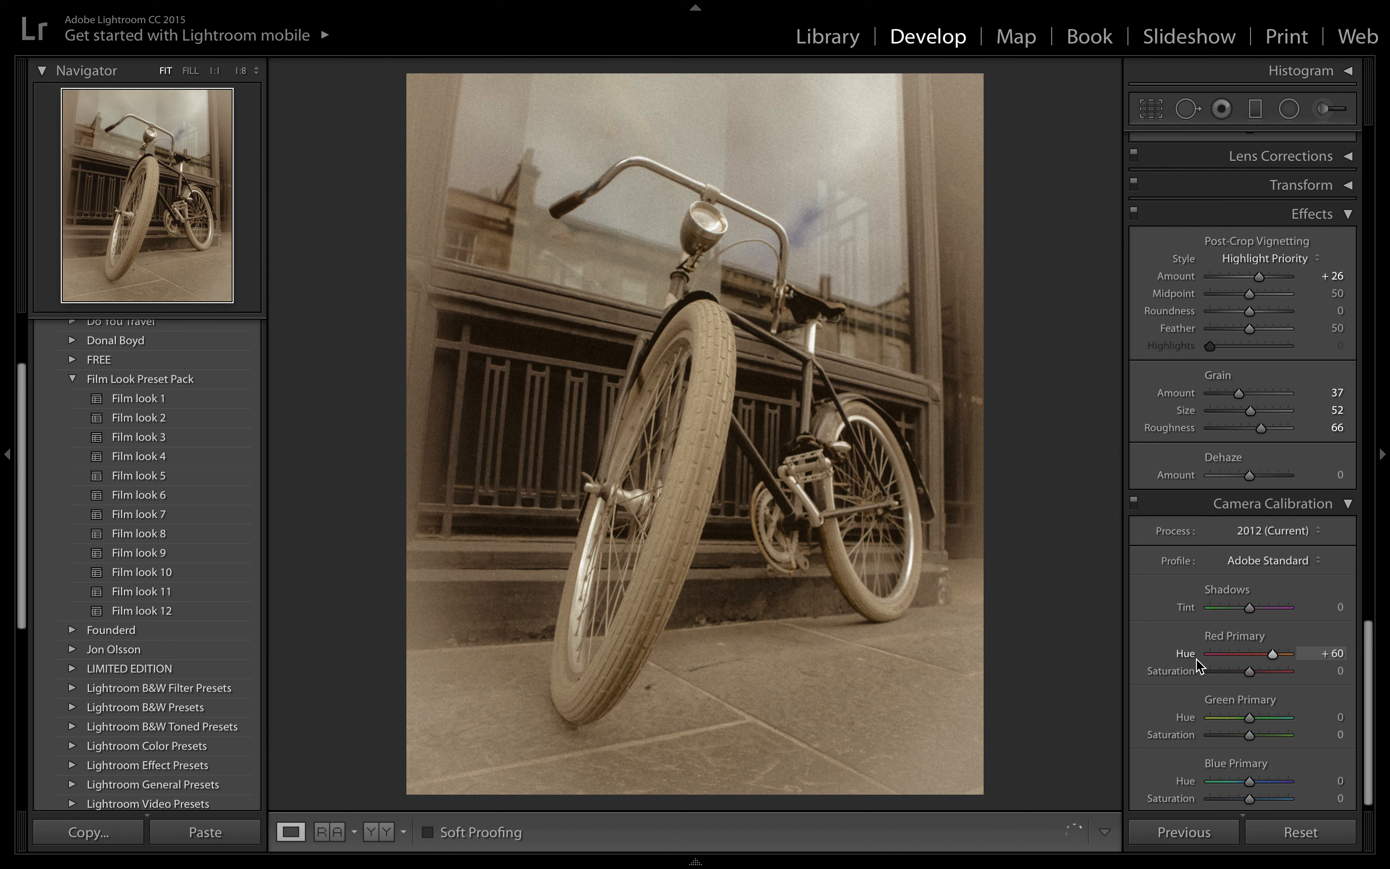
double_click(1188, 655)
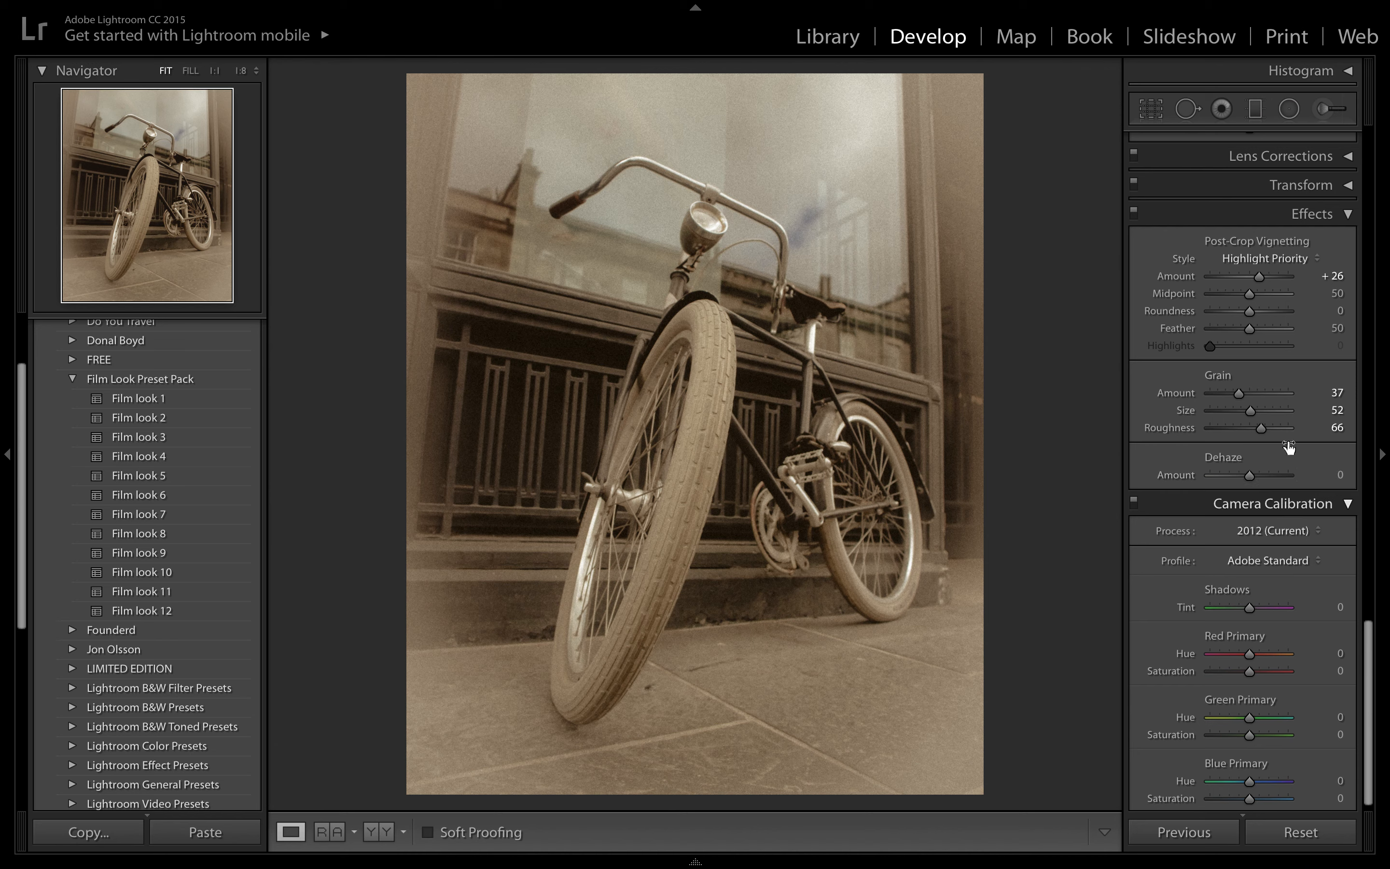
- Set the Dehaze Amount to -6 and compare the edited photo repeatedly with its original version
left_click_drag(1251, 474, 1247, 475)
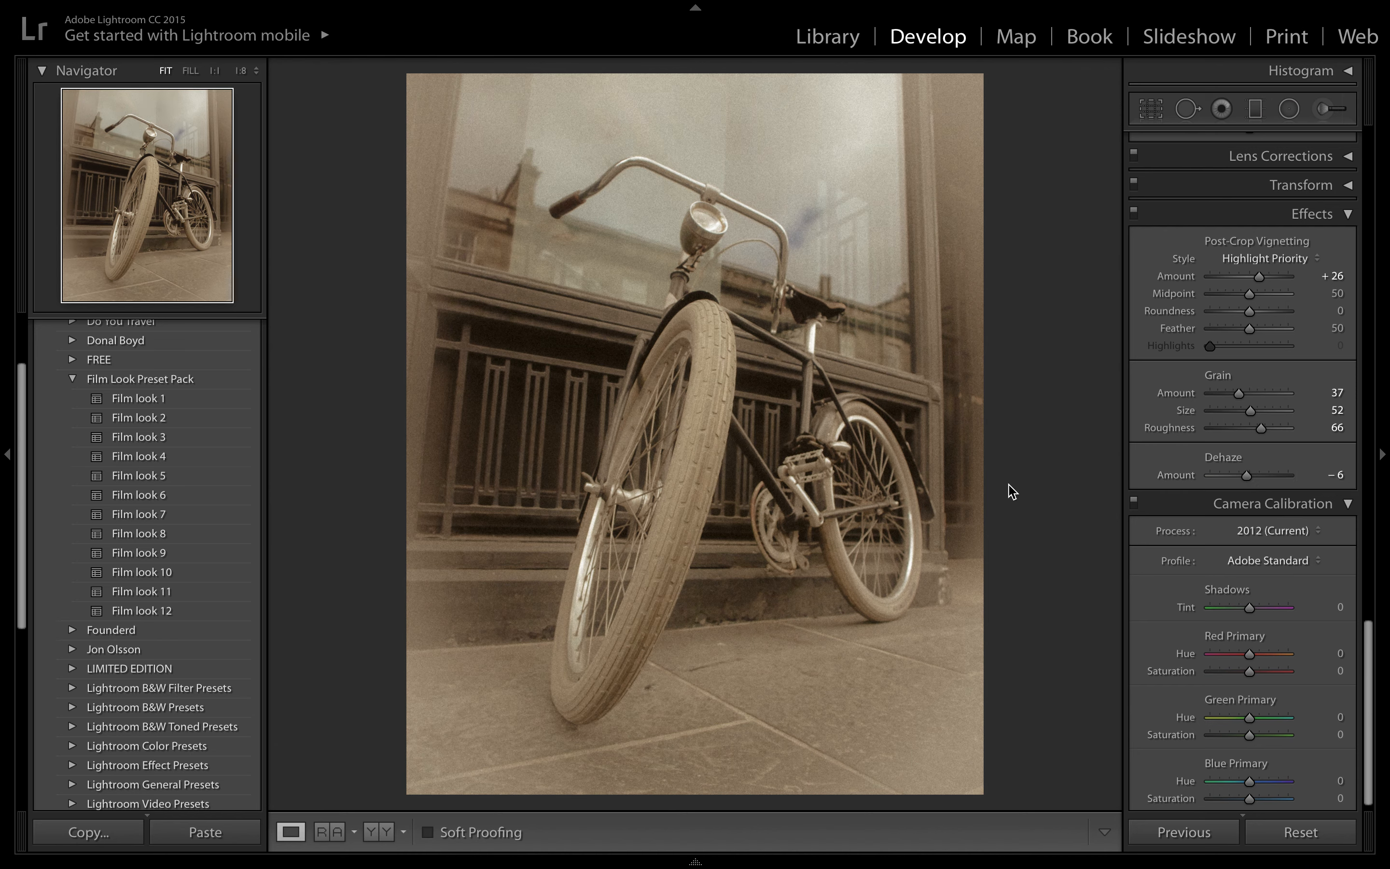
scroll(1284, 377, "up", 15)
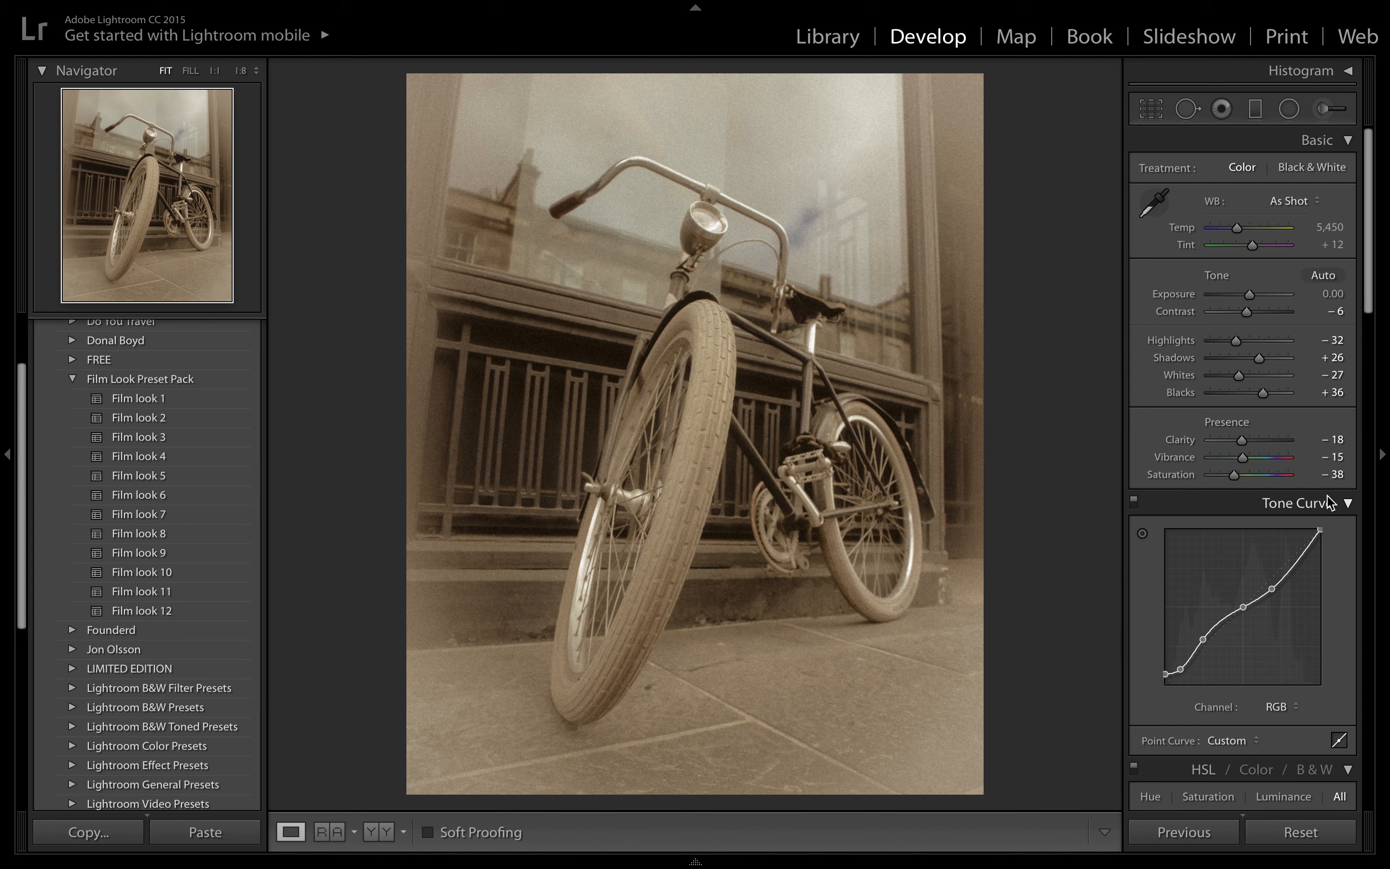
key("backslash")
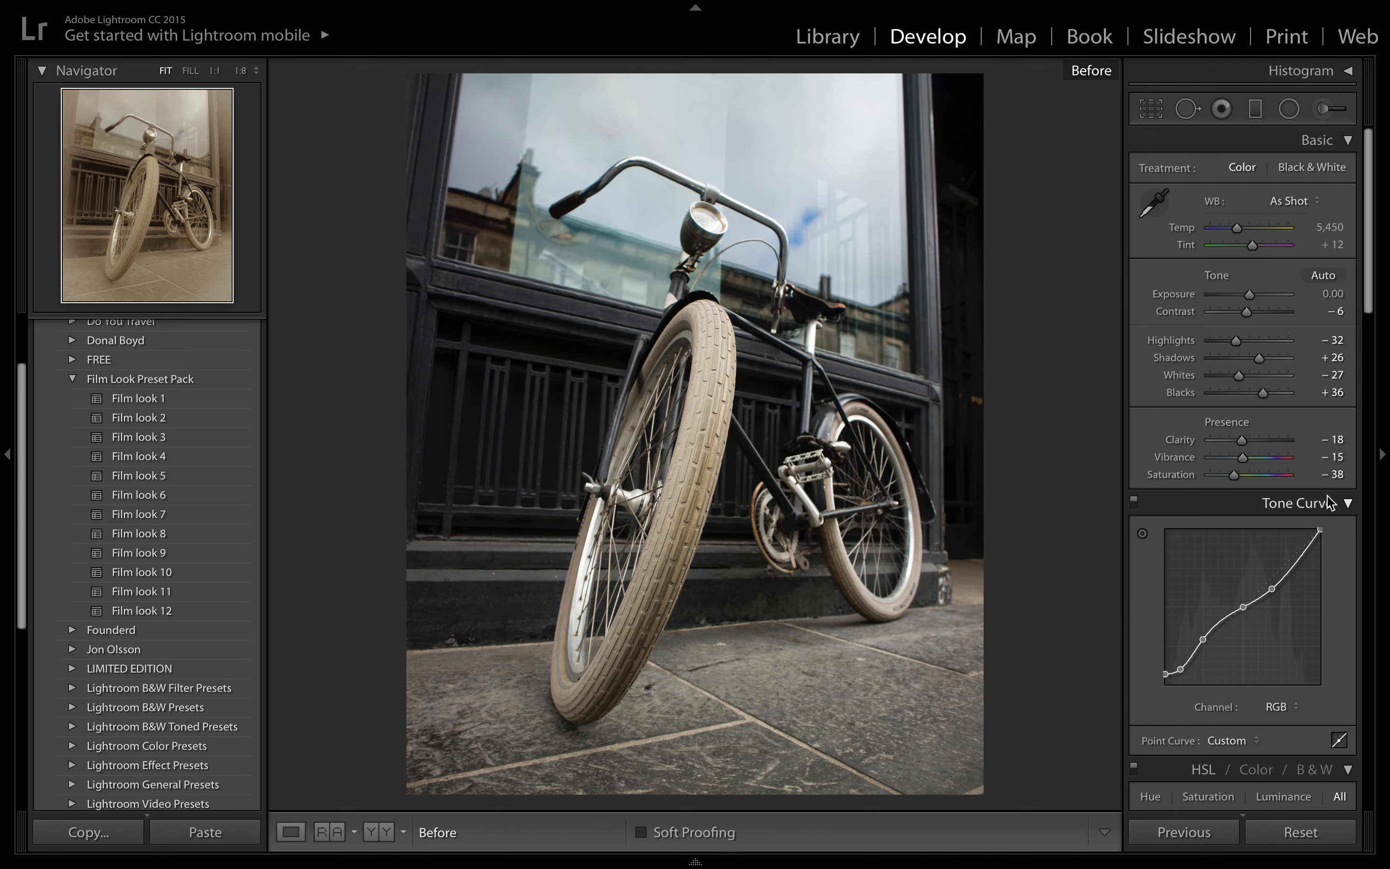
key("backslash")
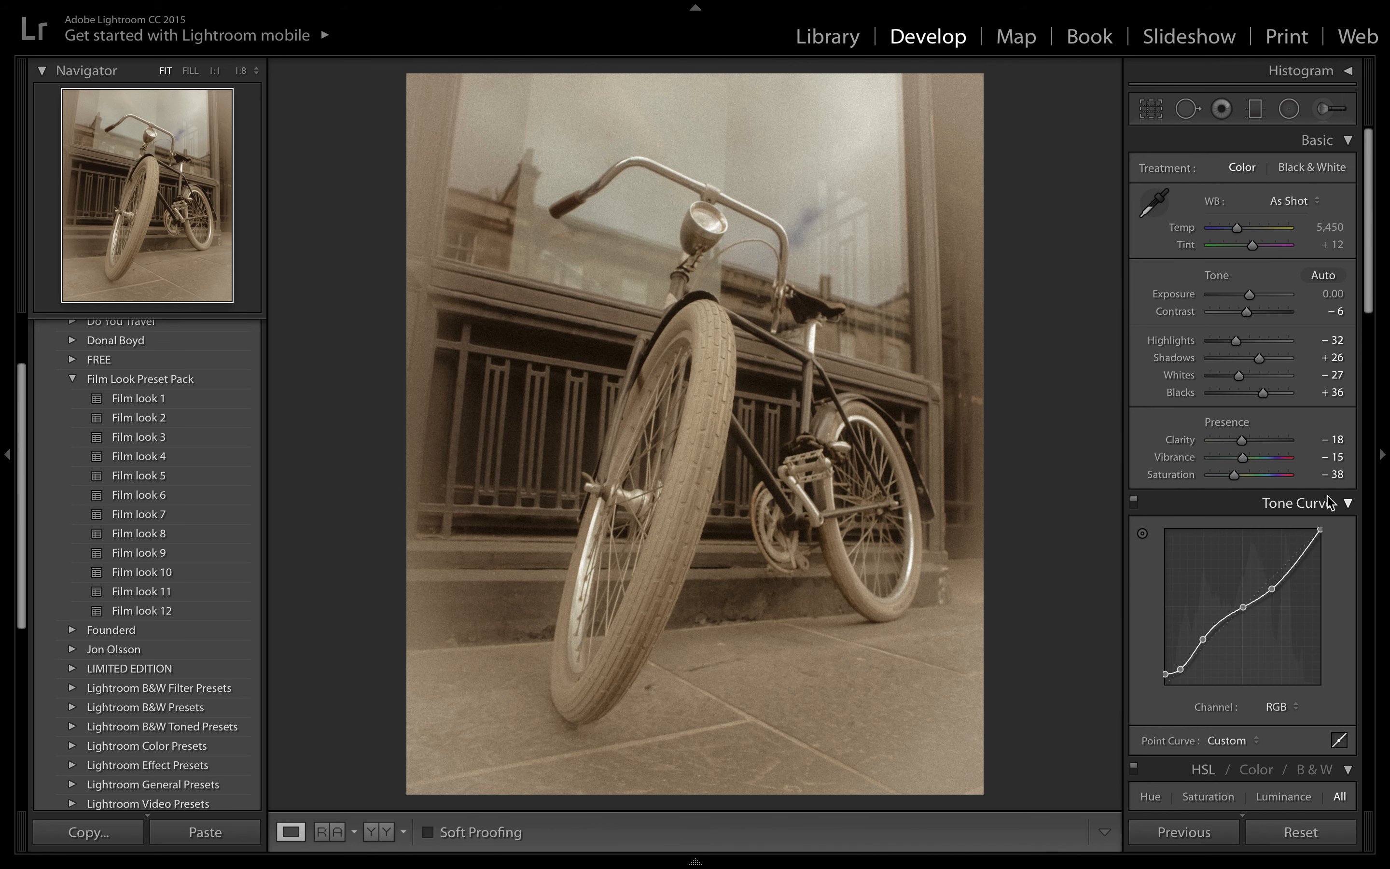
key("backslash")
key("backslash")
key("backslash")
key("backslash")
key("backslash")
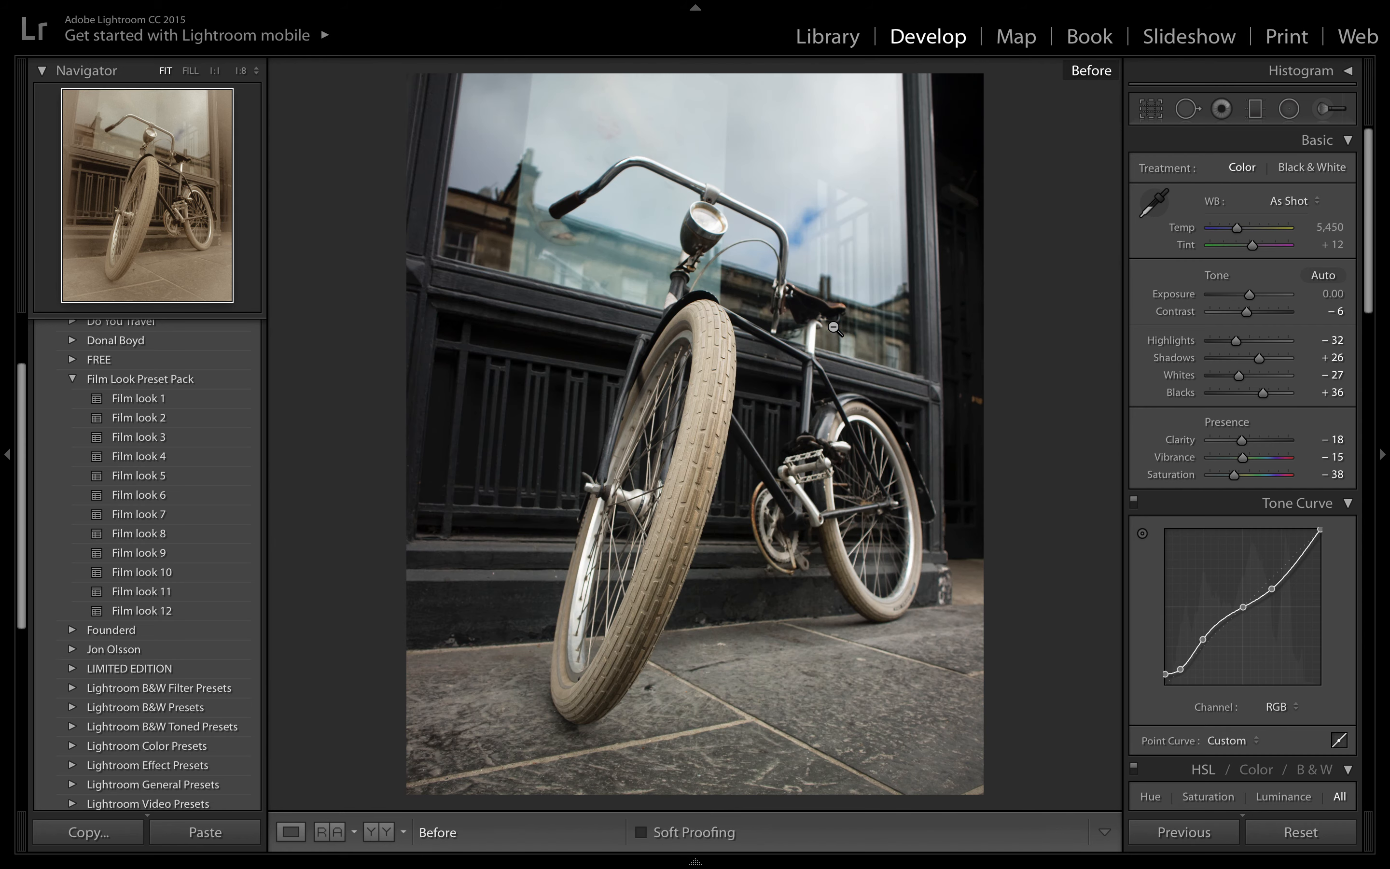
key("backslash")
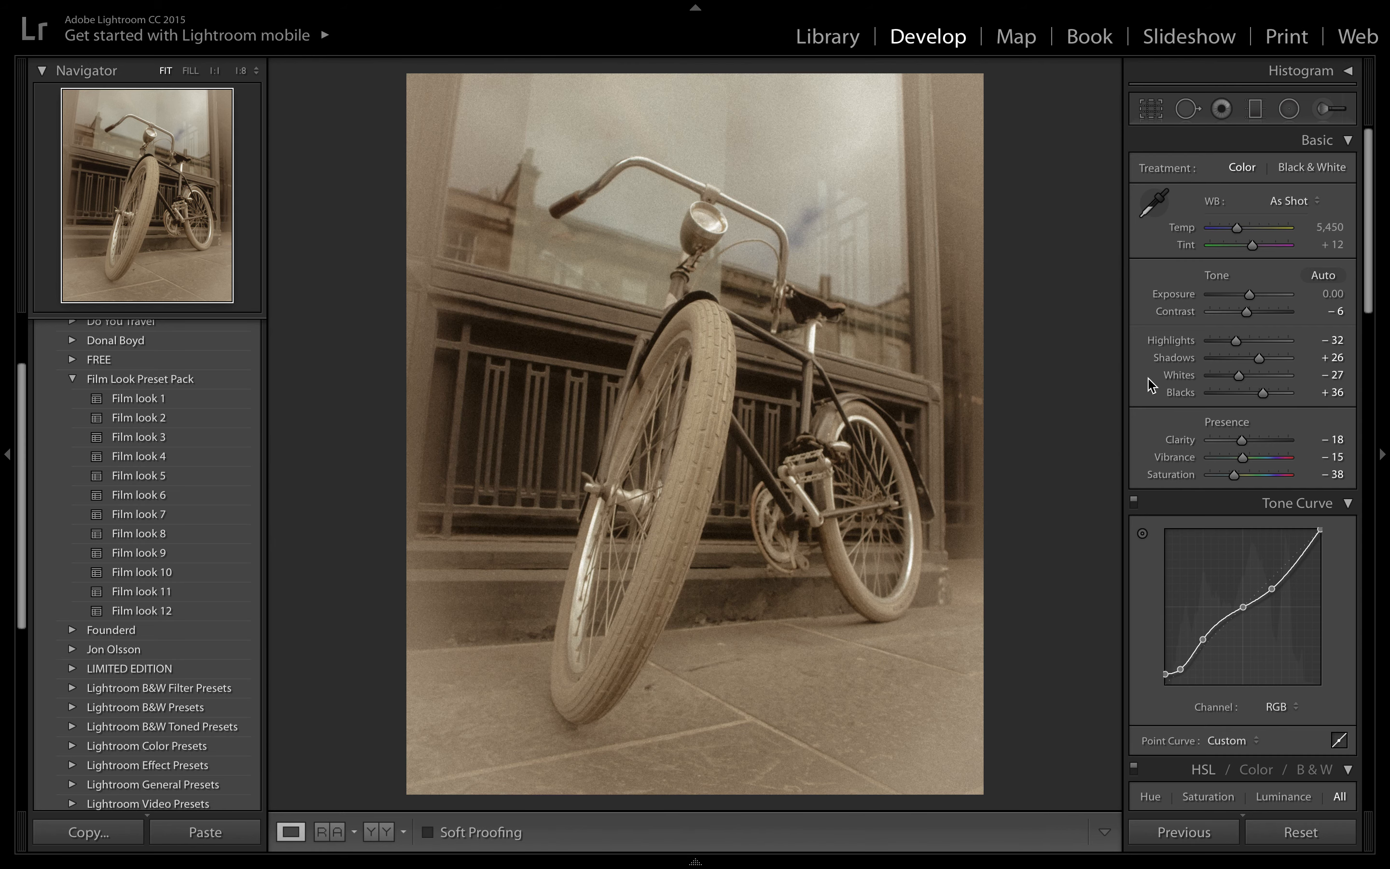
scroll(1152, 385, "down", 5)
scroll(1161, 362, "up", 5)
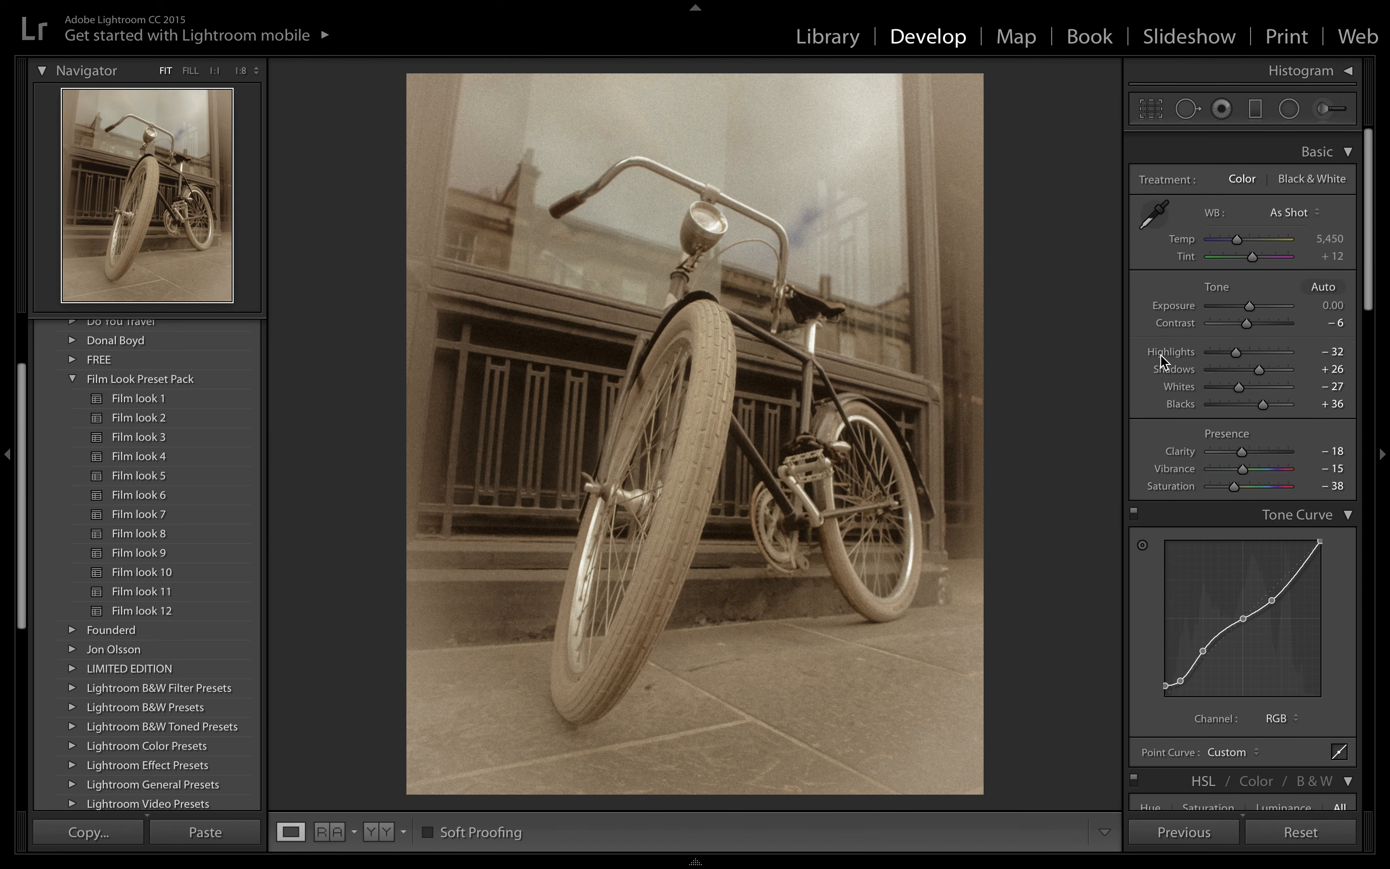
scroll(1161, 361, "down", 1)
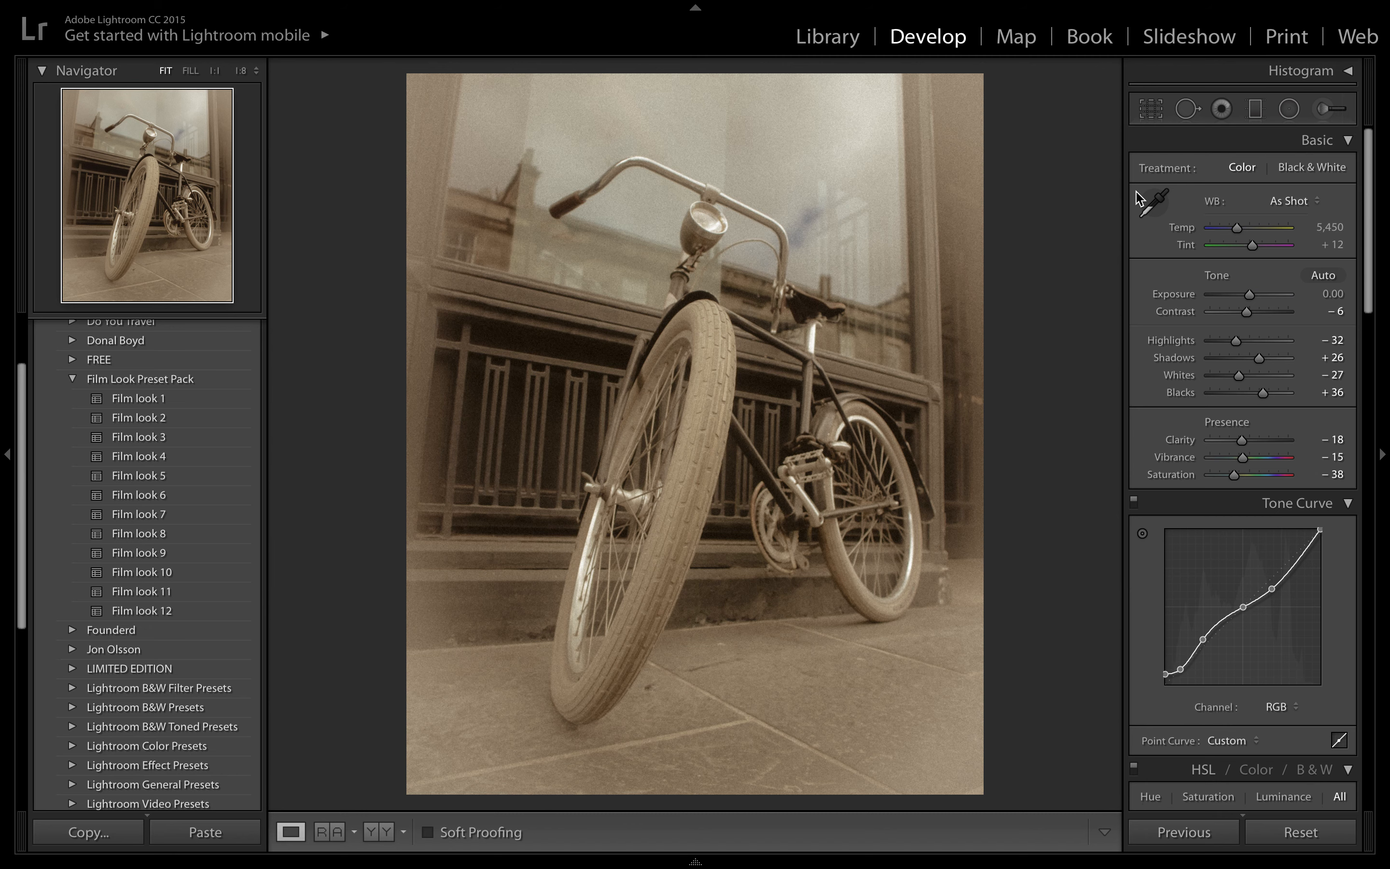
scroll(1178, 319, "down", 4)
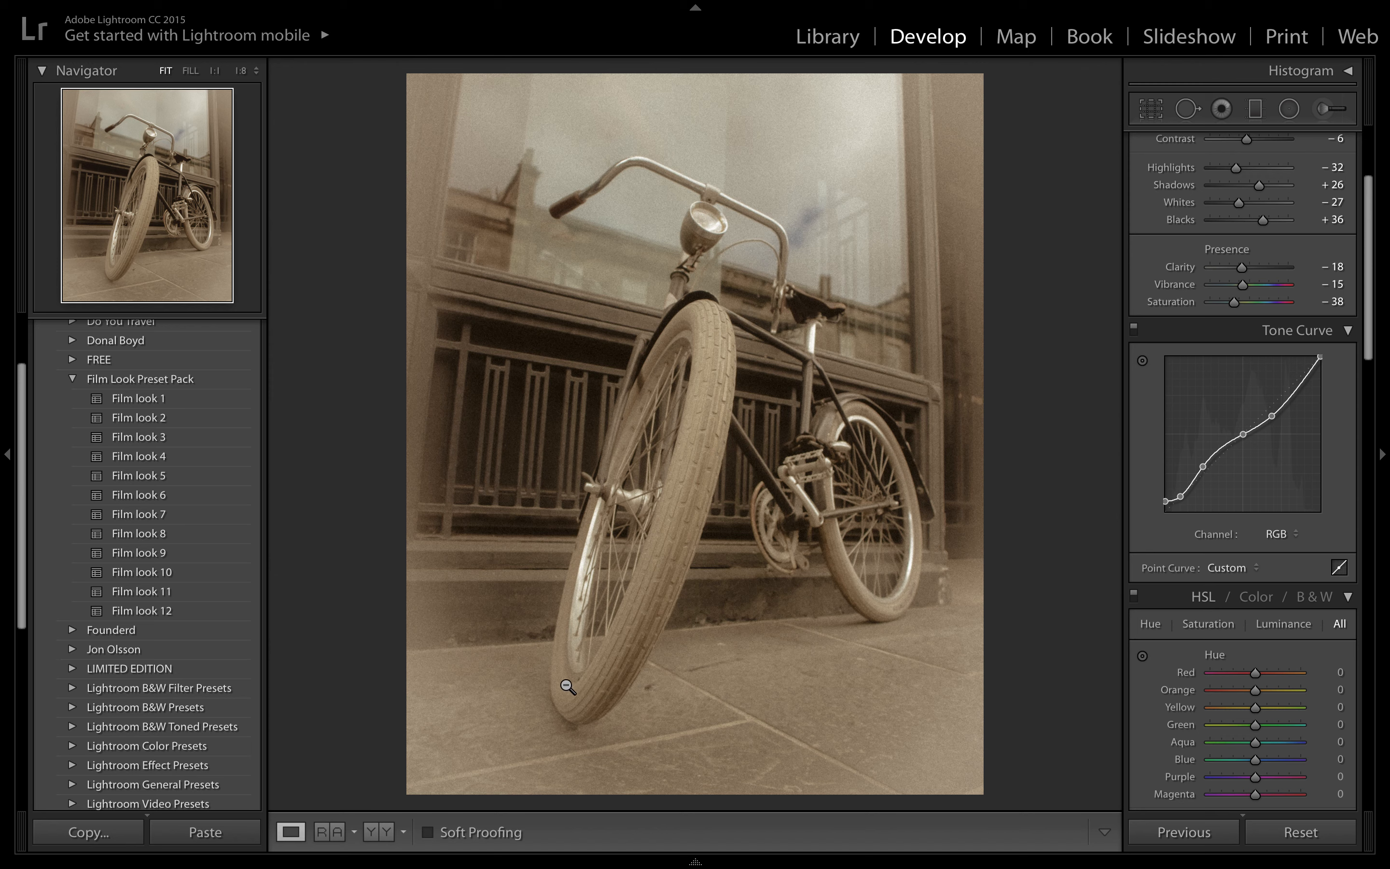
key("Right")
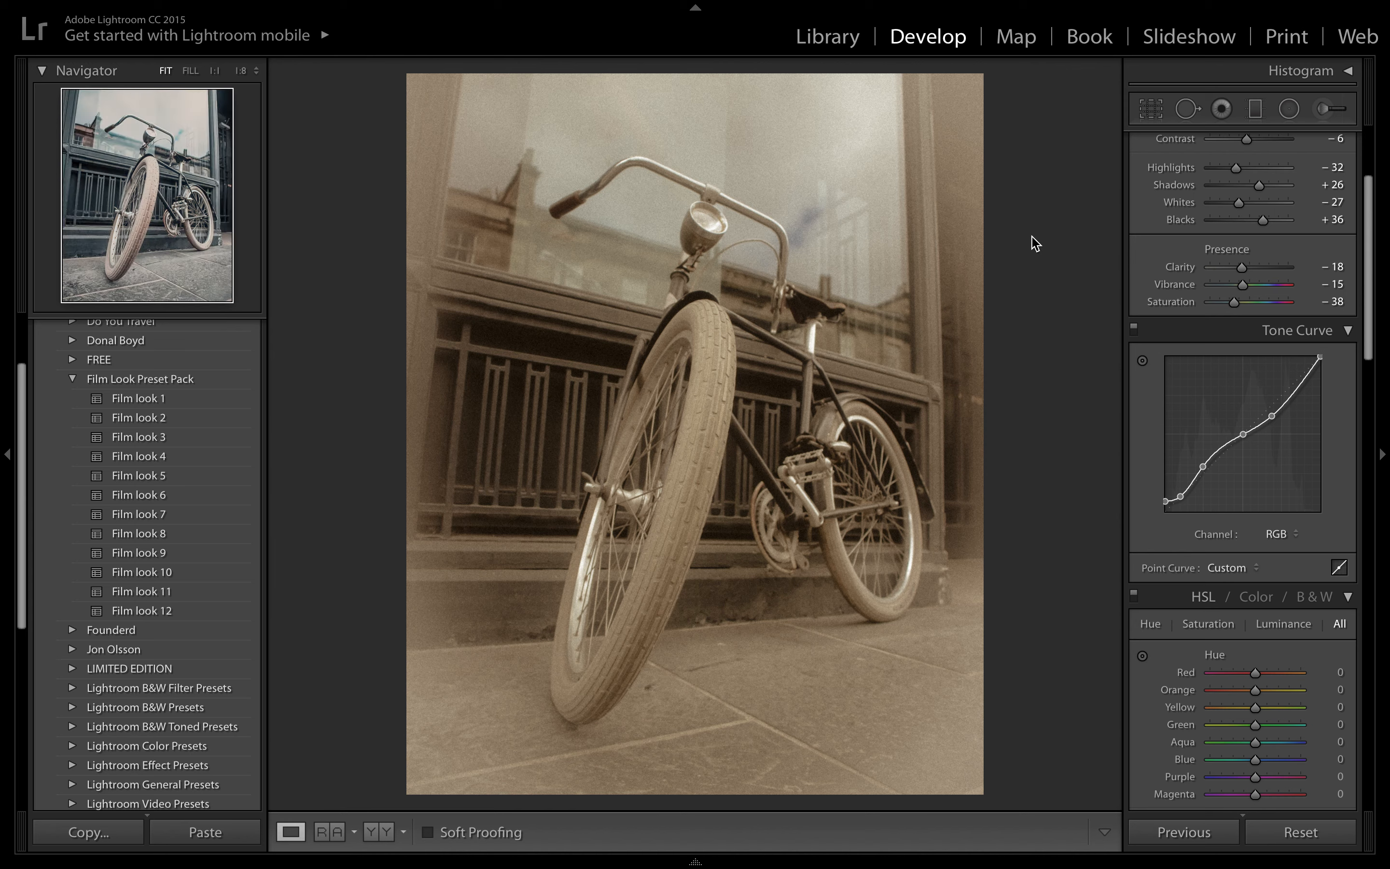
mouse_move(895, 7)
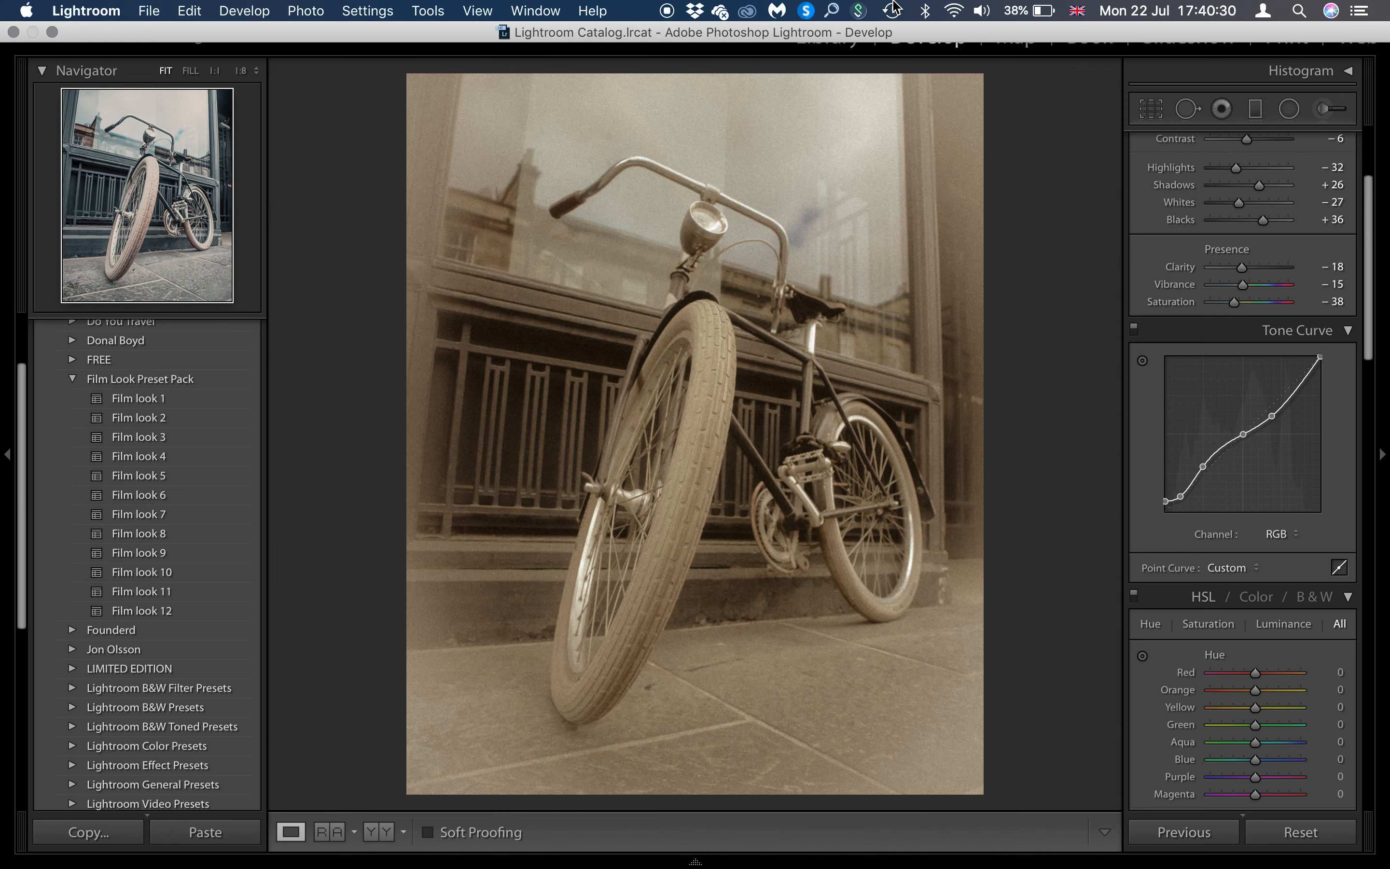